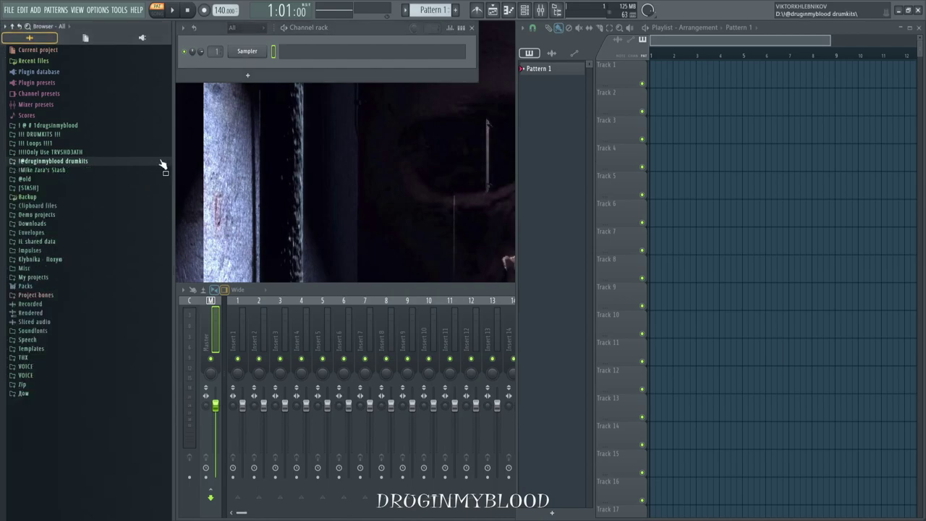
pyautogui.click(146, 162)
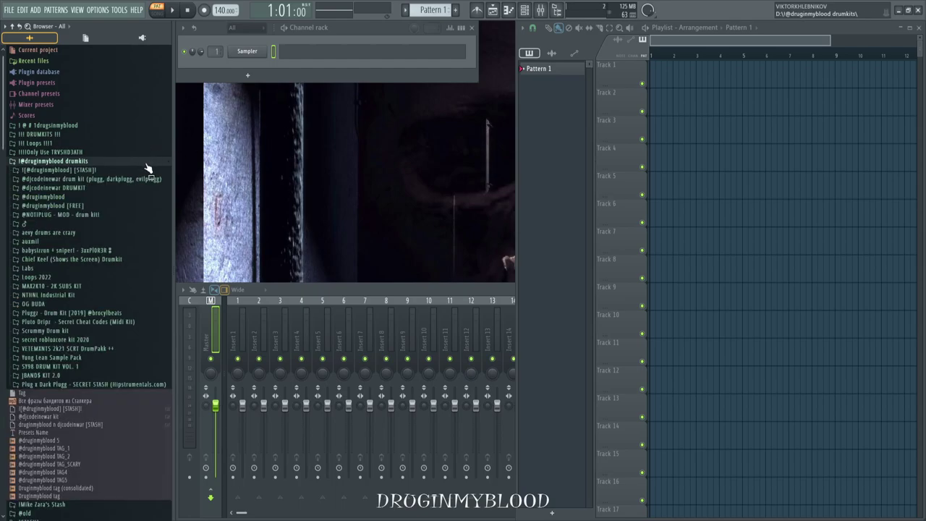
pyautogui.click(139, 206)
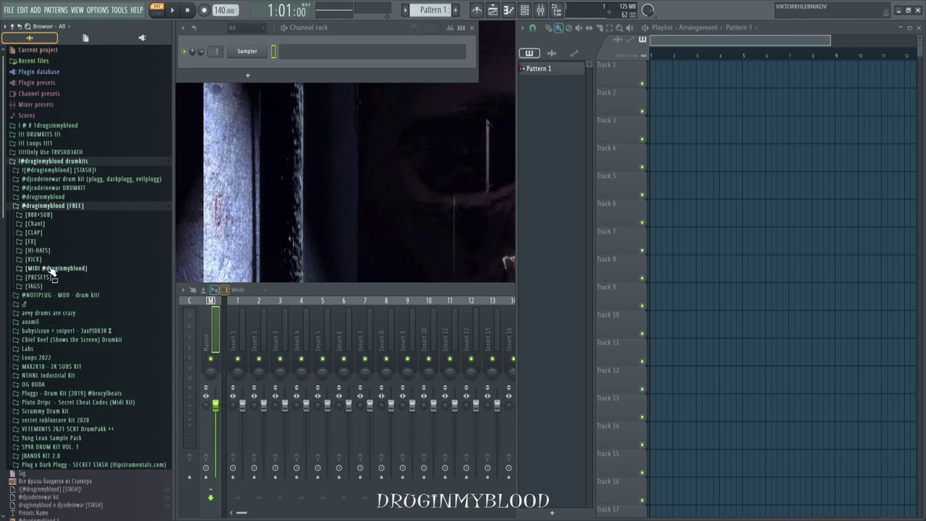
pyautogui.click(75, 277)
pyautogui.click(60, 287)
pyautogui.moveTo(52, 303); pyautogui.dragTo(100, 272)
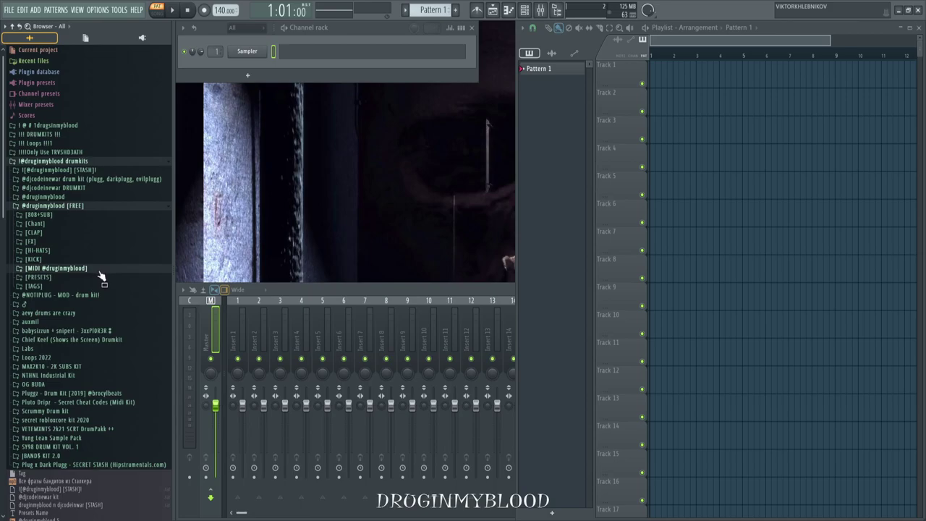
# Replace the Sampler channel with Toxic Biohazard and open its presets library
pyautogui.rightClick(256, 54)
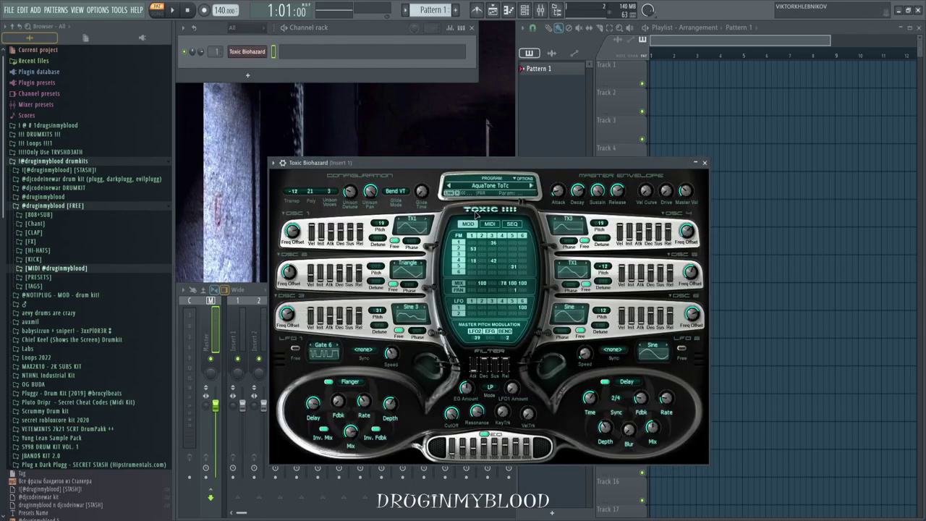
pyautogui.moveTo(444, 162); pyautogui.dragTo(352, 89)
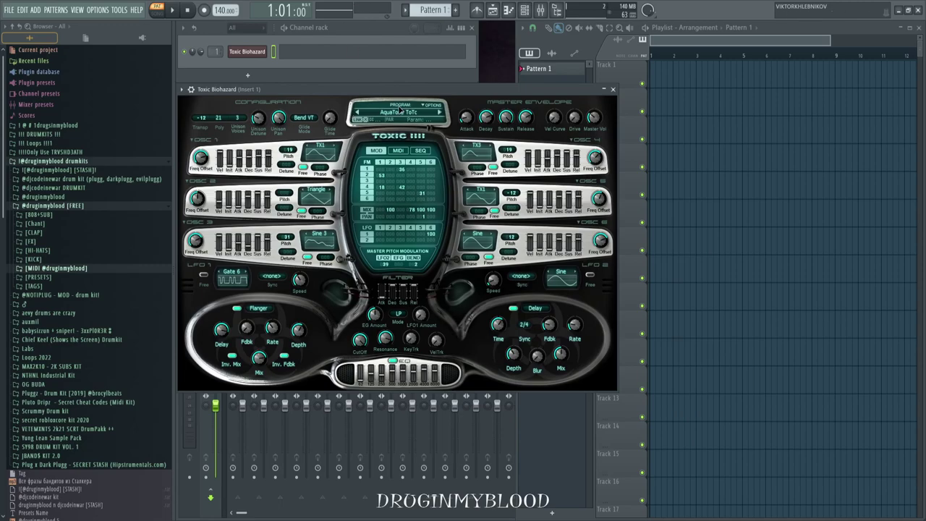
pyautogui.click(398, 113)
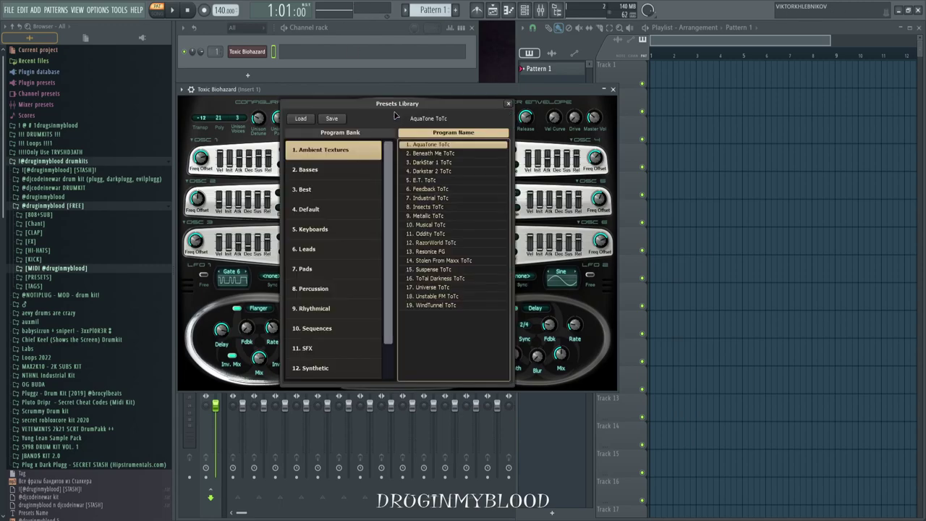
# Load the Siren preset from Toxic Biohazard's Pads bank and close the plugin
pyautogui.click(338, 248)
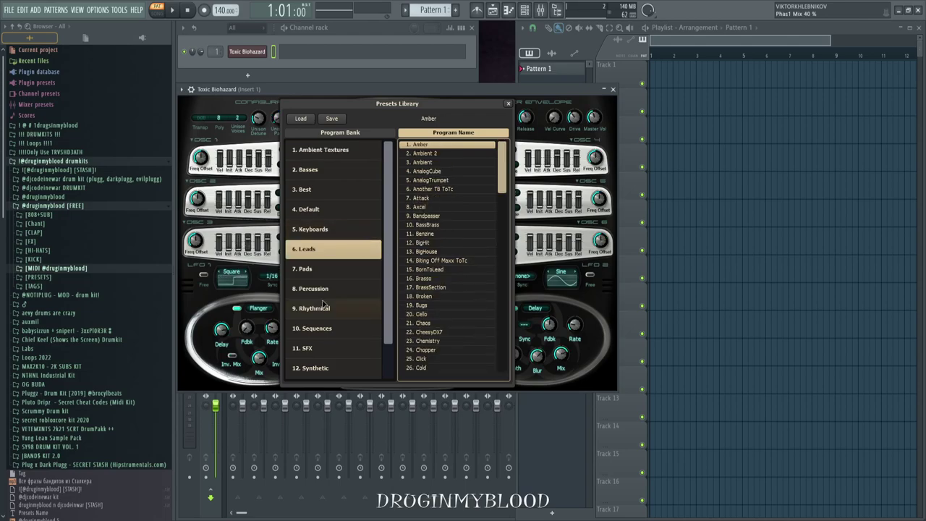
pyautogui.click(350, 230)
pyautogui.scroll(-10, 474, 339)
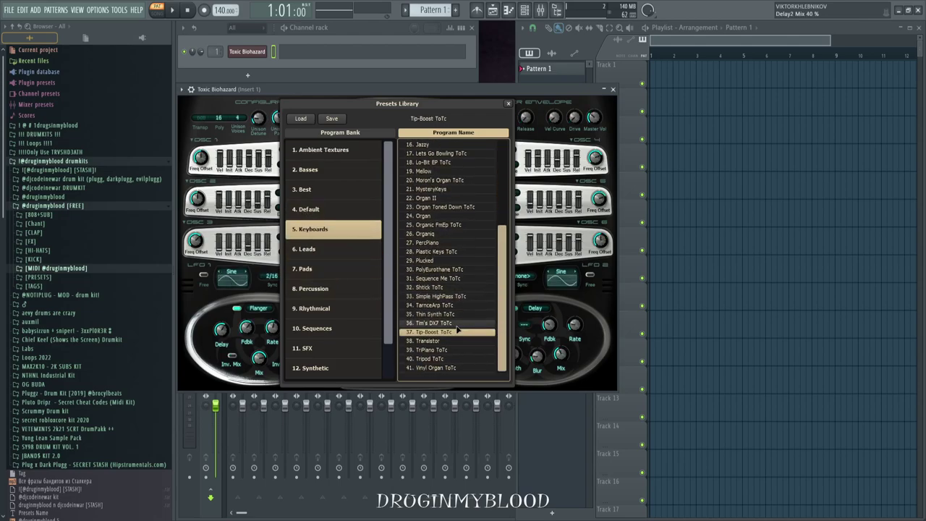
pyautogui.click(325, 268)
pyautogui.scroll(-4, 447, 314)
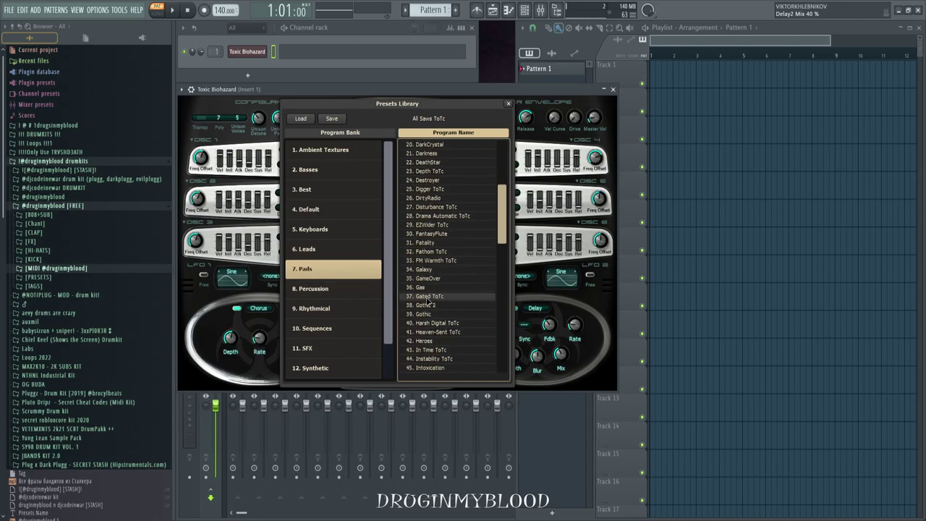
pyautogui.scroll(-9, 448, 314)
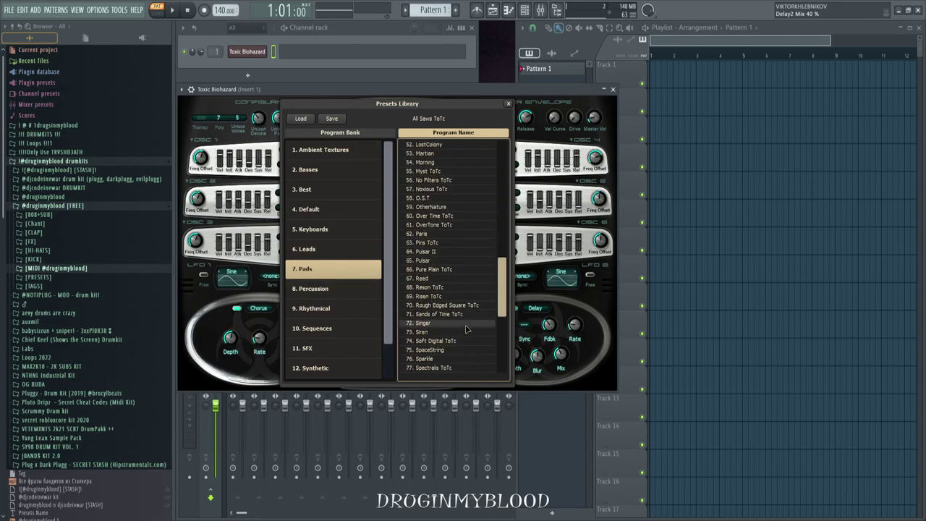
pyautogui.click(428, 331)
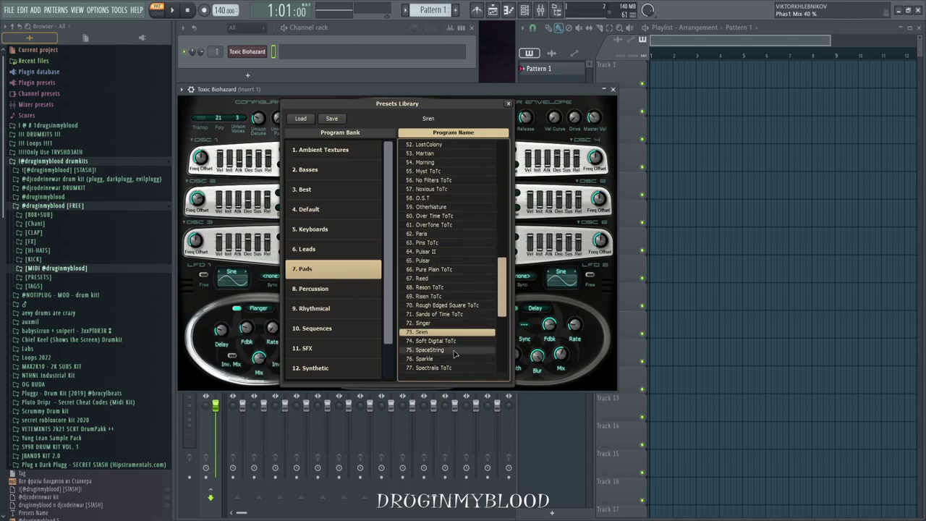
pyautogui.click(508, 103)
pyautogui.click(613, 89)
# Draw one-bar F#5 and F#6 notes across bar 1 of the Toxic Biohazard piano roll and play them back
pyautogui.click(316, 59)
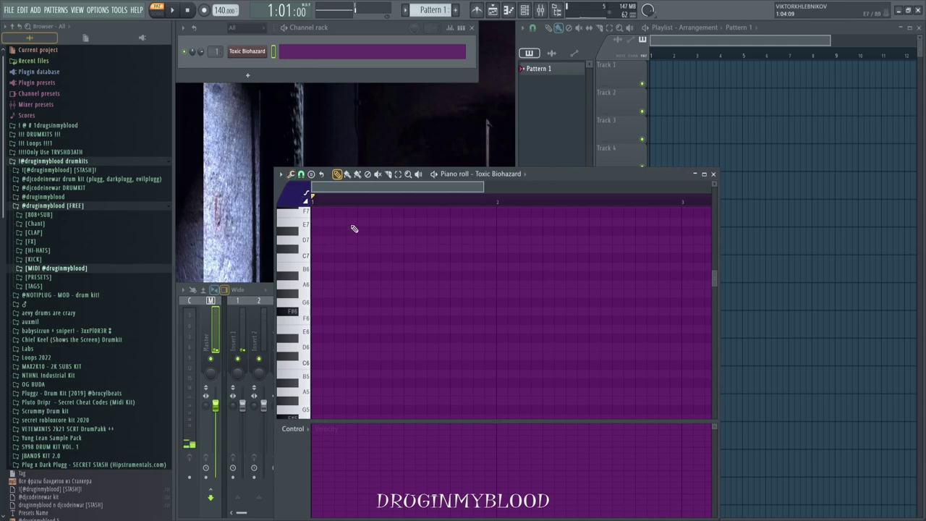
pyautogui.scroll(-3, 349, 344)
pyautogui.moveTo(316, 372)
pyautogui.mouseDown()
pyautogui.moveTo(492, 372)
pyautogui.moveTo(482, 366)
pyautogui.mouseUp()
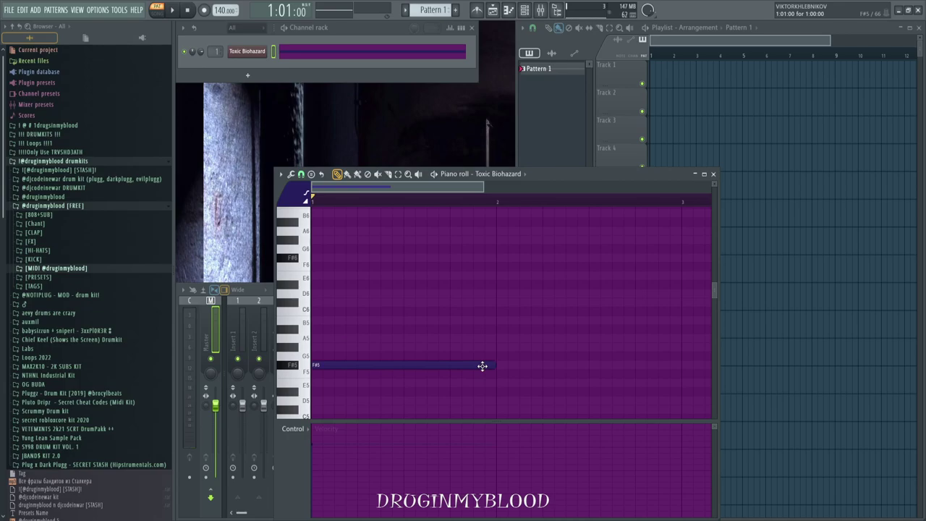
pyautogui.moveTo(316, 257); pyautogui.dragTo(496, 259)
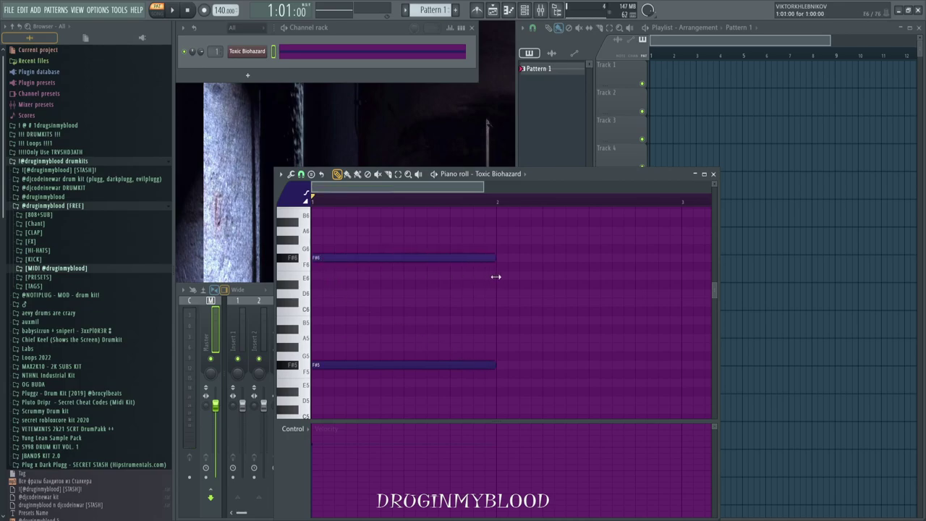
pyautogui.press('space')
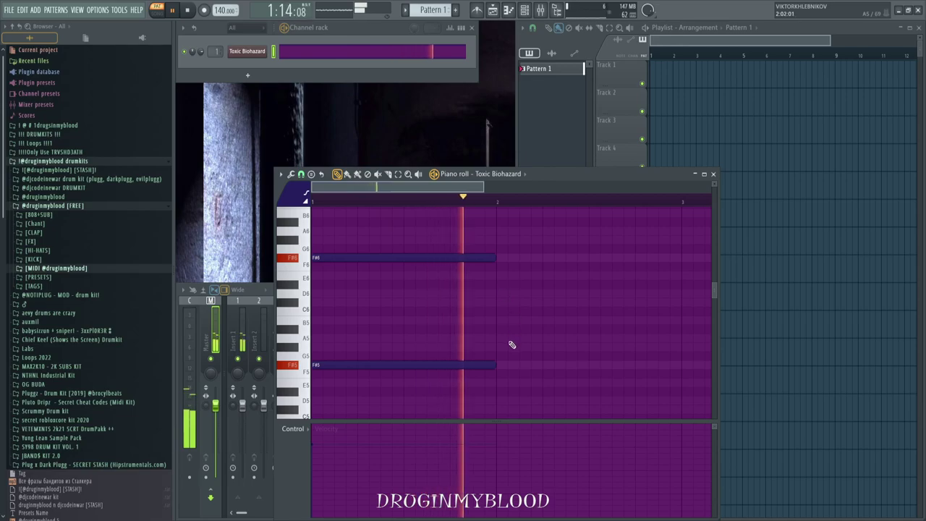
pyautogui.press('space')
pyautogui.moveTo(499, 358); pyautogui.dragTo(680, 353)
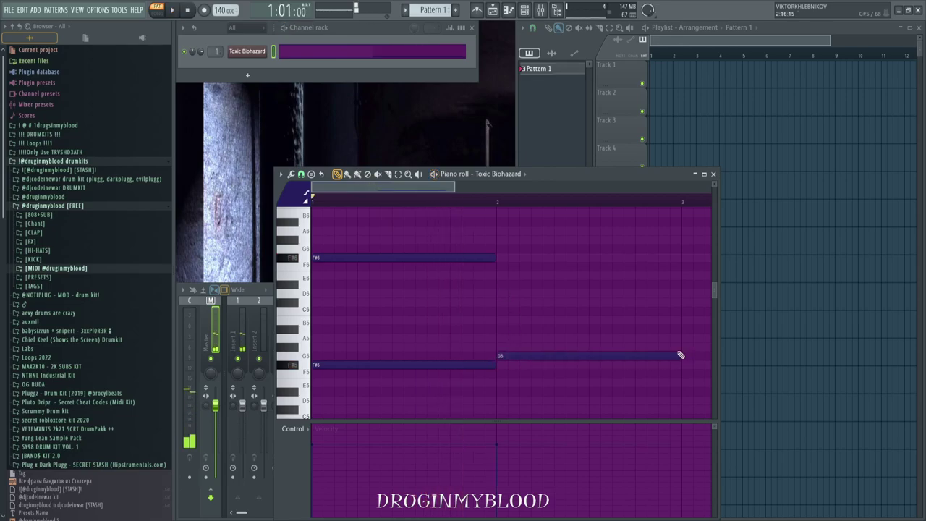
pyautogui.moveTo(497, 245); pyautogui.dragTo(688, 261)
pyautogui.moveTo(640, 241); pyautogui.dragTo(641, 250)
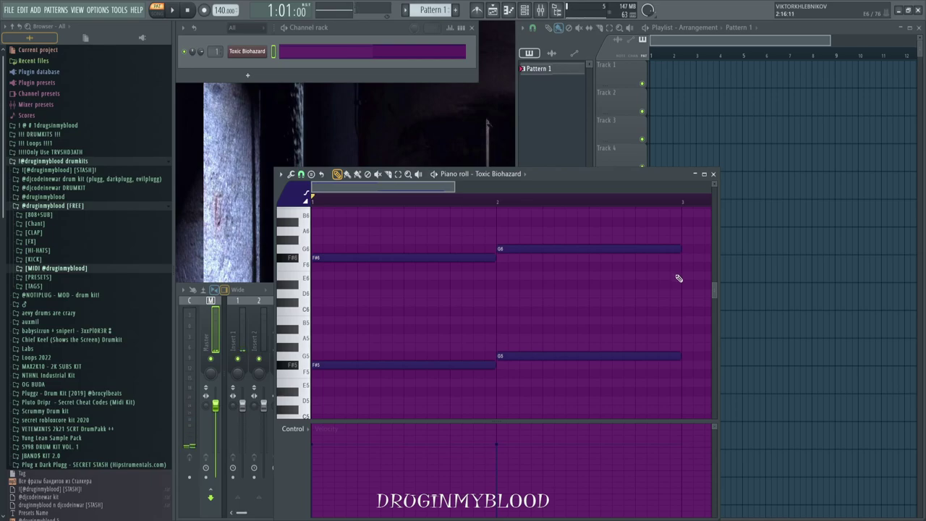
pyautogui.rightClick(629, 249)
pyautogui.rightClick(575, 356)
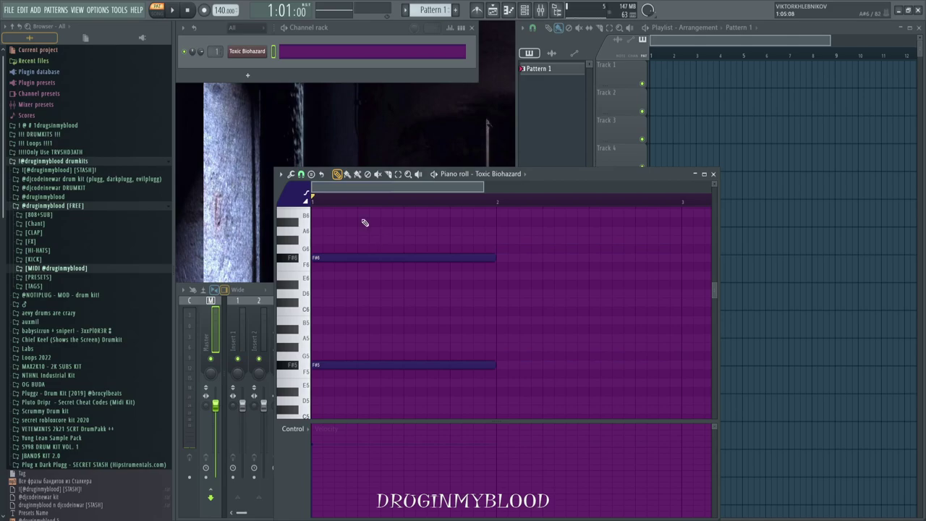
# Add an A6 note on beat 2, an E7 on beat 3 and a D7 on beat 4 of bar 1
pyautogui.press('space')
pyautogui.moveTo(361, 230); pyautogui.dragTo(401, 230)
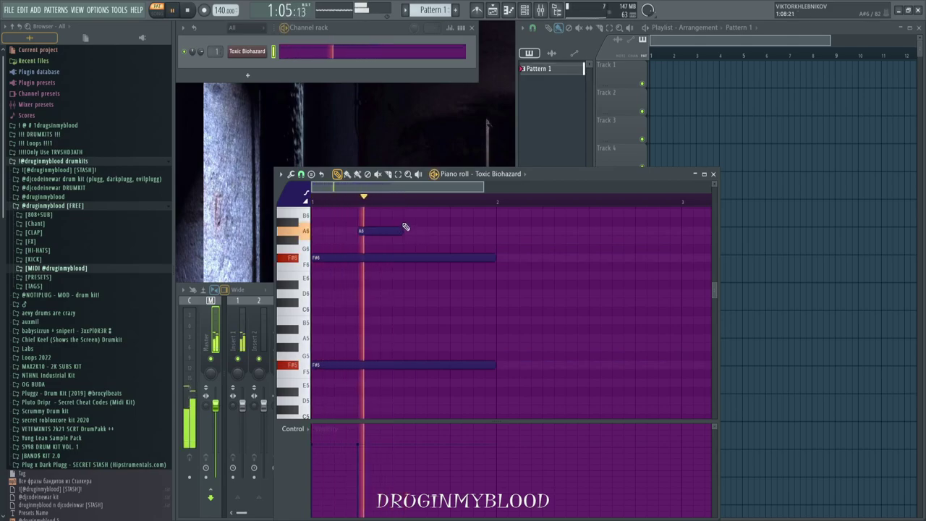
pyautogui.moveTo(407, 213); pyautogui.dragTo(498, 214)
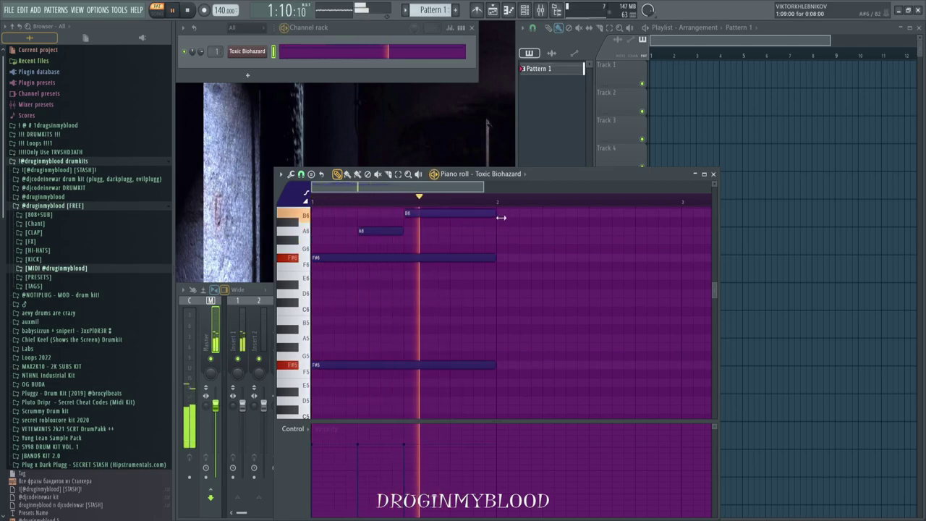
pyautogui.scroll(2, 500, 218)
pyautogui.rightClick(453, 265)
pyautogui.click(405, 241)
pyautogui.rightClick(414, 242)
pyautogui.click(403, 222)
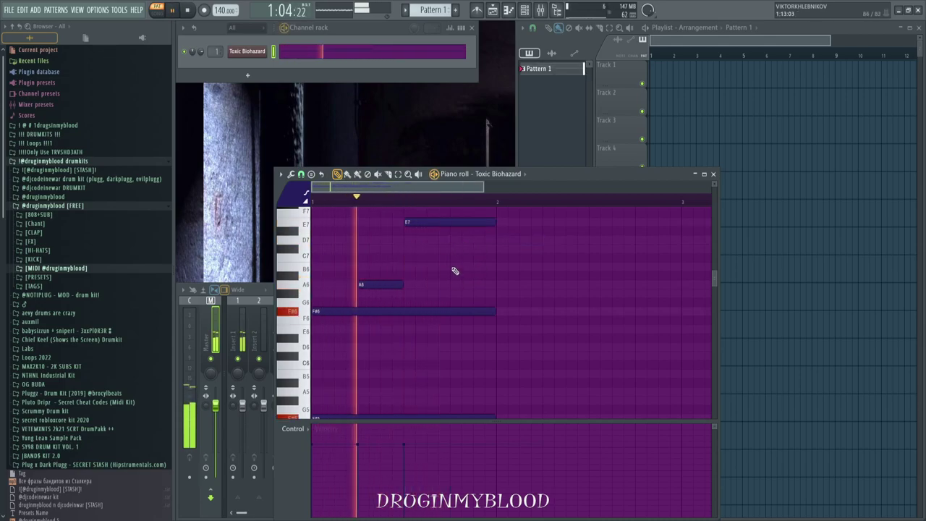
pyautogui.moveTo(455, 239)
pyautogui.mouseDown()
pyautogui.moveTo(494, 239)
pyautogui.moveTo(450, 221)
pyautogui.mouseUp()
# Duplicate all bar 1 notes into bar 2 and play the result
pyautogui.moveTo(496, 202); pyautogui.dragTo(313, 205)
pyautogui.hotkey('ctrl', 'b')
pyautogui.scroll(-3, 461, 249)
pyautogui.press('space')
# Raise the one-bar notes in bar 2 to A5 and A6 and listen to the change
pyautogui.click(441, 310)
pyautogui.moveTo(440, 310)
pyautogui.mouseDown()
pyautogui.moveTo(438, 329)
pyautogui.moveTo(429, 306)
pyautogui.moveTo(438, 309)
pyautogui.mouseUp()
pyautogui.press('space')
pyautogui.press('space')
pyautogui.scroll(-3, 441, 320)
pyautogui.moveTo(412, 249); pyautogui.dragTo(427, 228)
pyautogui.scroll(-2, 429, 245)
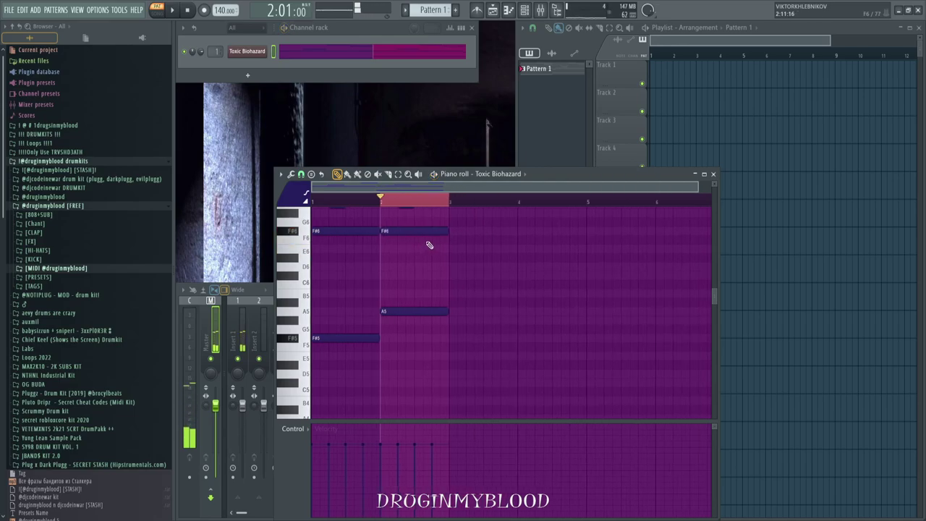
pyautogui.scroll(3, 420, 257)
pyautogui.moveTo(399, 282); pyautogui.dragTo(397, 258)
pyautogui.press('space')
# Duplicate the two-bar melody into bars 3 and 4 and close the piano roll
pyautogui.hotkey('ctrl', 'a')
pyautogui.scroll(1, 423, 238)
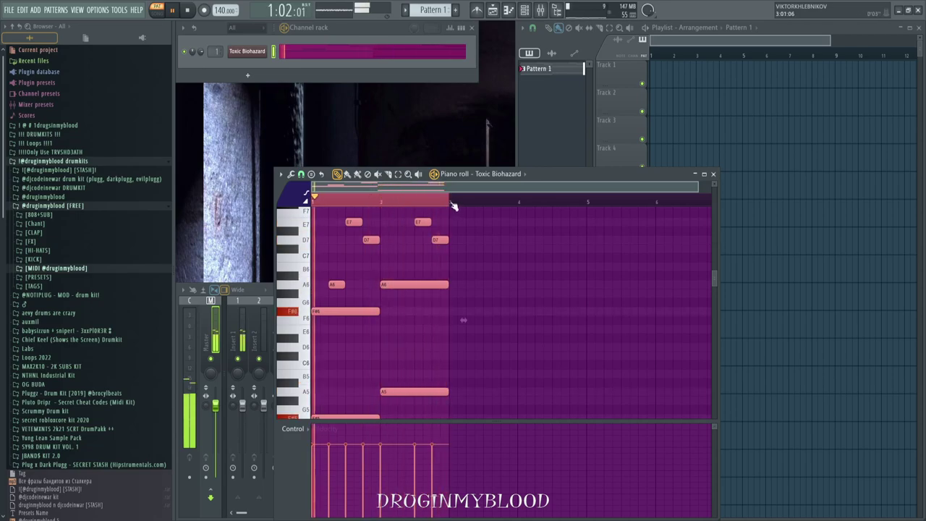
pyautogui.hotkey('ctrl', 'b')
pyautogui.hotkey('ctrl', 'a')
pyautogui.keyDown('ctrl'); pyautogui.click(443, 198); pyautogui.keyUp('ctrl')
pyautogui.press('space')
pyautogui.click(713, 174)
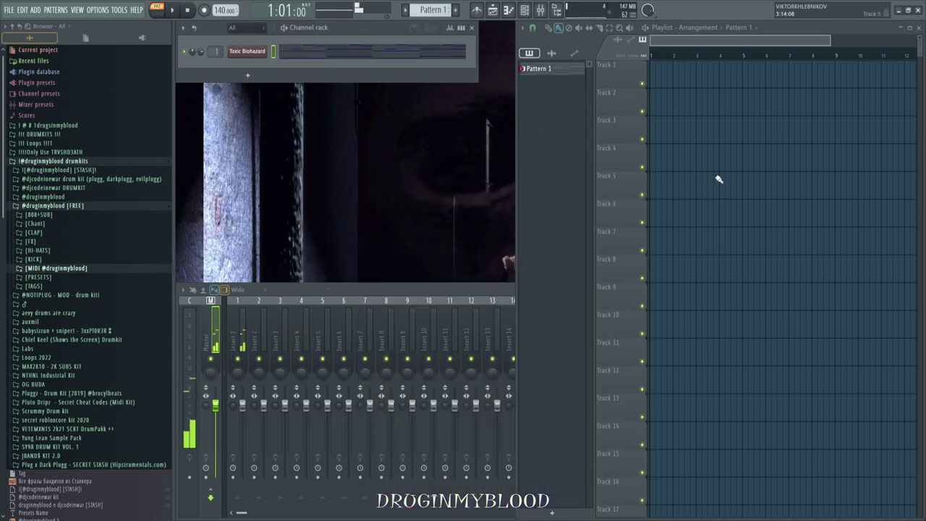
# Select the Insert 1 mixer track and reopen Toxic Biohazard's presets library at the Pads bank
pyautogui.click(249, 454)
pyautogui.click(247, 52)
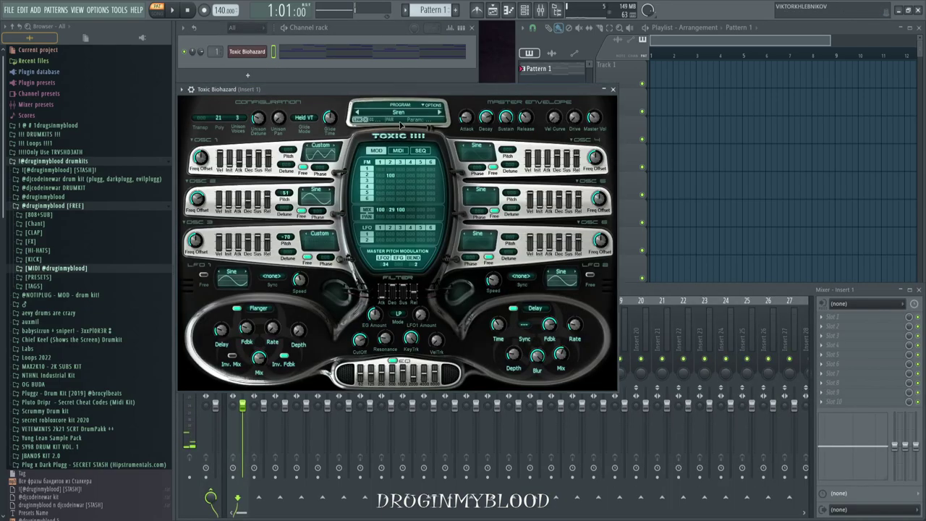
pyautogui.click(401, 127)
pyautogui.scroll(-4, 444, 318)
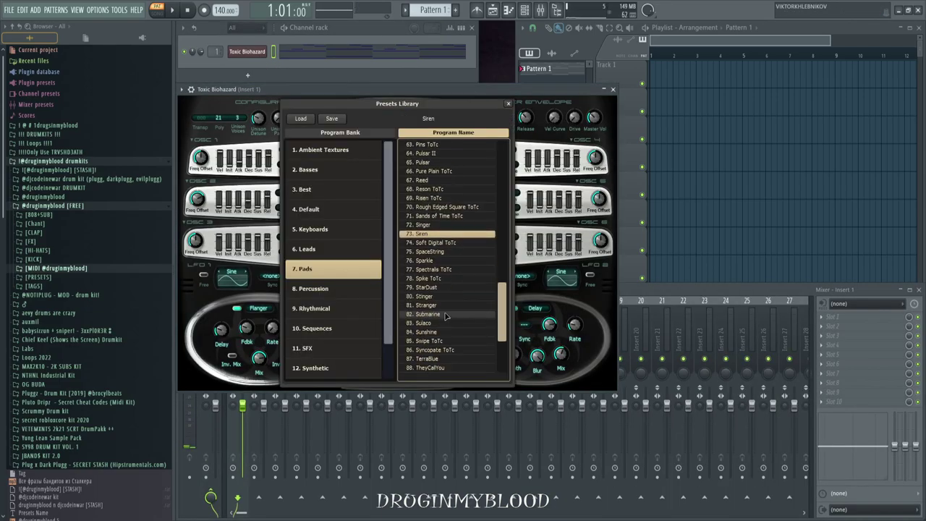
# Audition the Submarine preset and others further down the Pads bank against the melody
pyautogui.click(446, 315)
pyautogui.press('space')
pyautogui.press('space')
pyautogui.click(445, 340)
pyautogui.press('space')
pyautogui.press('space')
pyautogui.scroll(-1, 445, 340)
pyautogui.click(444, 341)
pyautogui.press('space')
# Load the Tonal Clarity ToTc pad preset, close the plugin and stop playback
pyautogui.scroll(-2, 445, 341)
pyautogui.click(445, 341)
pyautogui.scroll(-2, 445, 341)
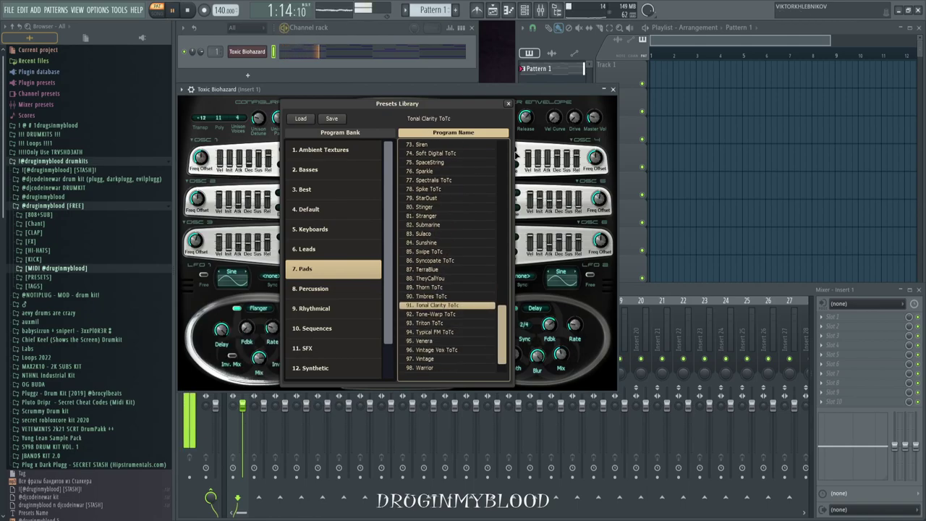
pyautogui.click(508, 104)
pyautogui.click(613, 89)
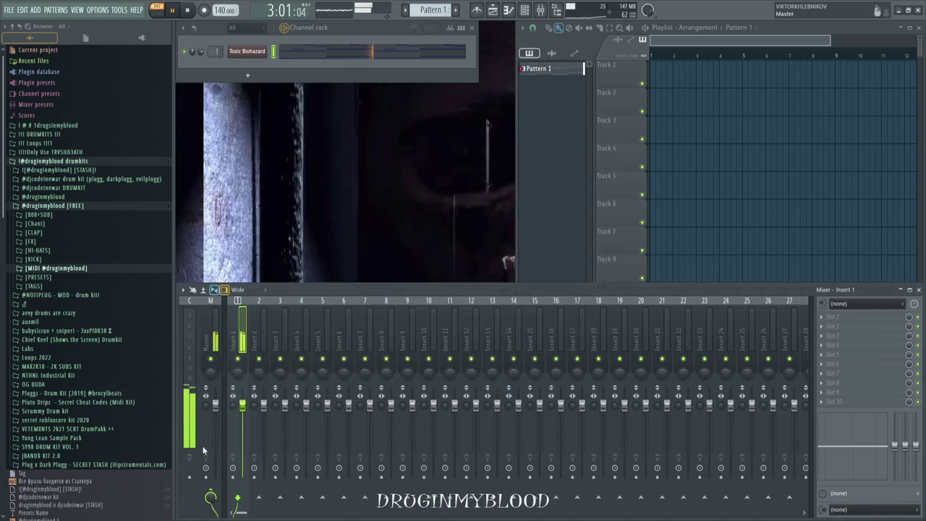
pyautogui.press('space')
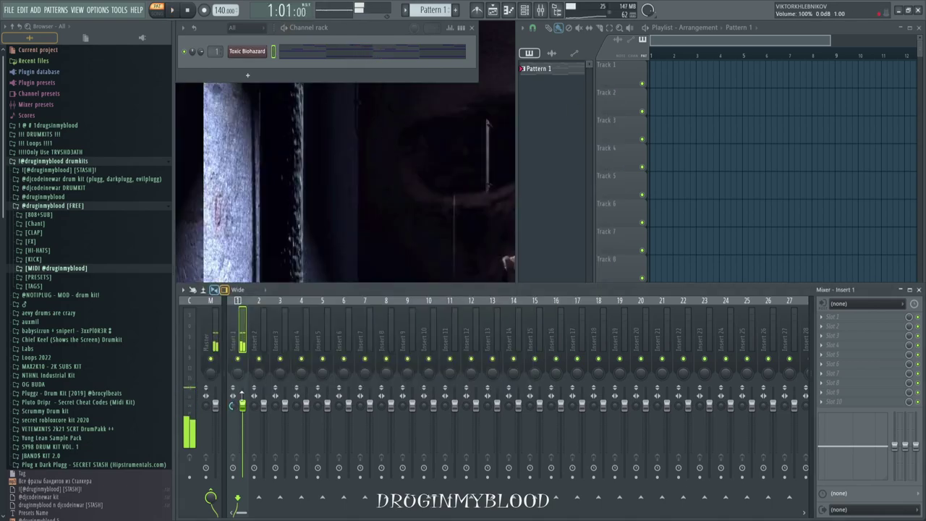
# Add a Purity channel and show its preset list
pyautogui.click(251, 74)
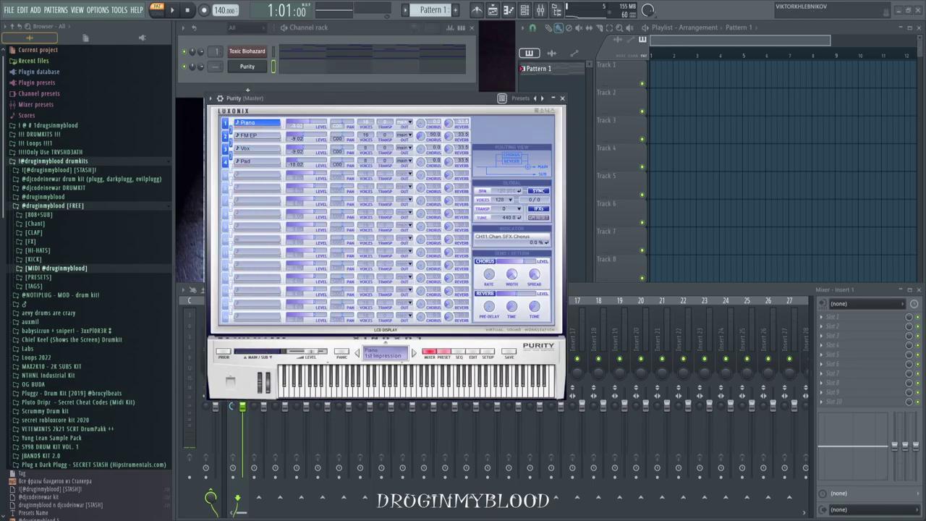
pyautogui.click(444, 352)
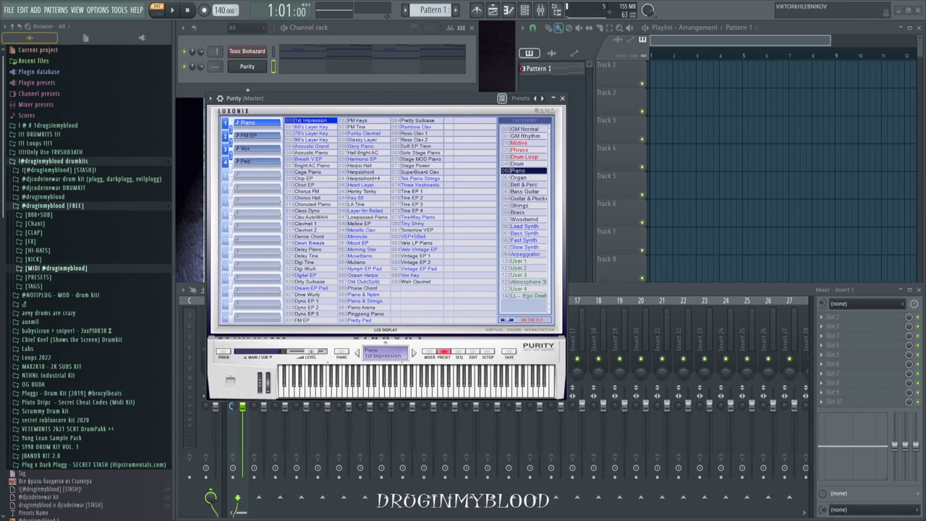
# Try Purity's Breath Harmonics preset from the Bell & Perc category
pyautogui.click(525, 192)
pyautogui.click(523, 184)
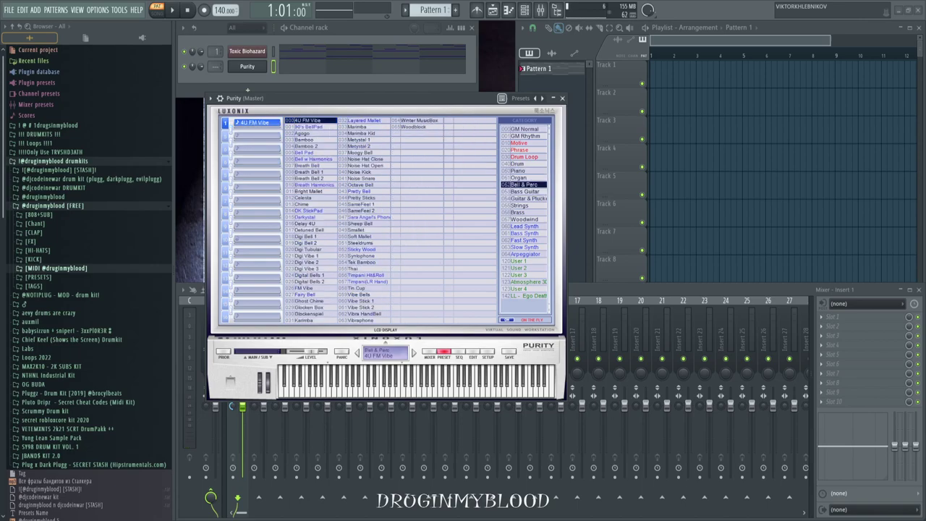
pyautogui.click(314, 185)
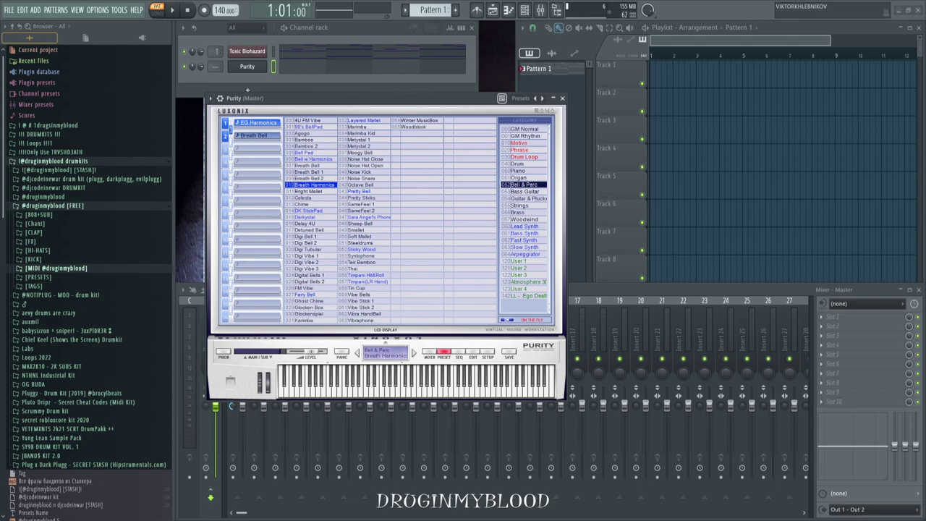
# Load the BL Frozen Bell preset from Purity's Atmosphere 3 category
pyautogui.click(519, 289)
pyautogui.click(527, 282)
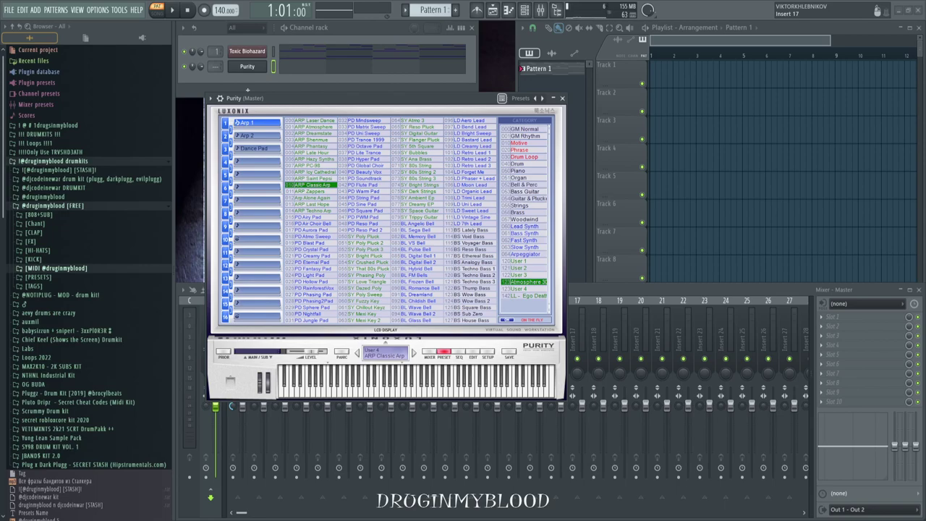
pyautogui.click(418, 282)
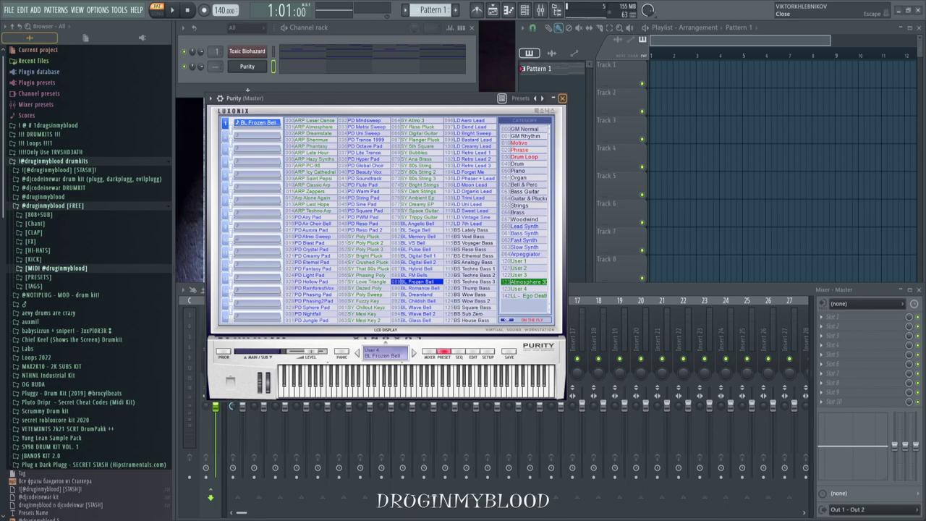
# Close the plugin, open the Purity channel's piano roll and place short F#6 and A6 notes in bar 1
pyautogui.click(562, 98)
pyautogui.scroll(2, 216, 66)
pyautogui.click(287, 69)
pyautogui.scroll(3, 313, 304)
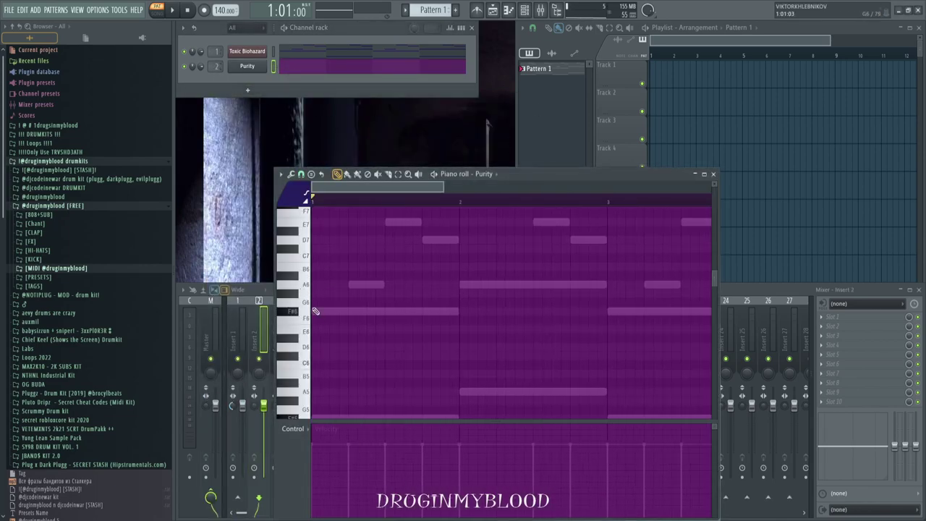
pyautogui.press('space')
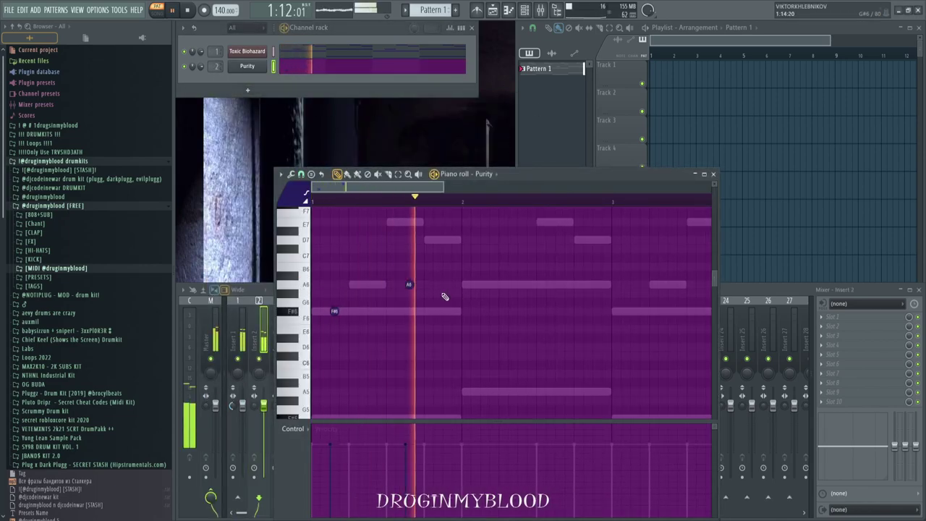
pyautogui.press('space')
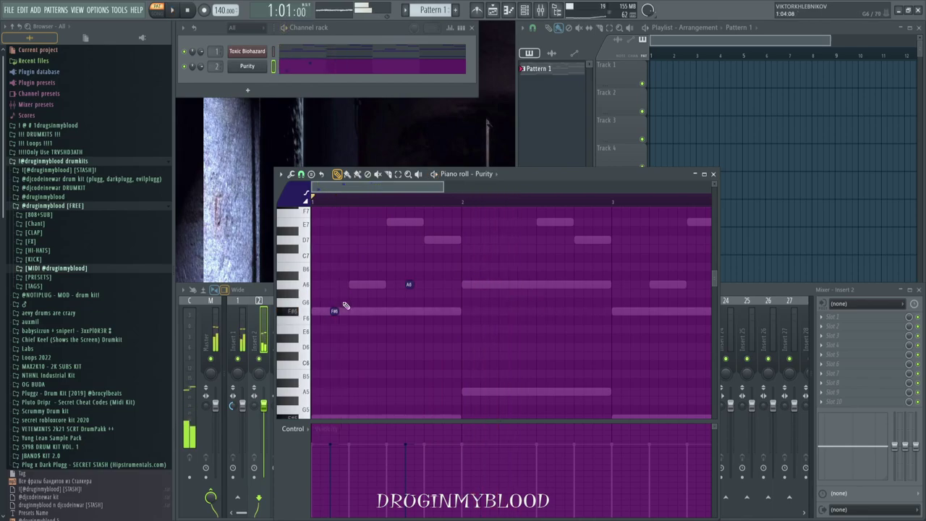
# Add a short G6 after the F#6 in bar 1, place the A6 right behind it and try an E7
pyautogui.click(352, 302)
pyautogui.press('space')
pyautogui.click(388, 220)
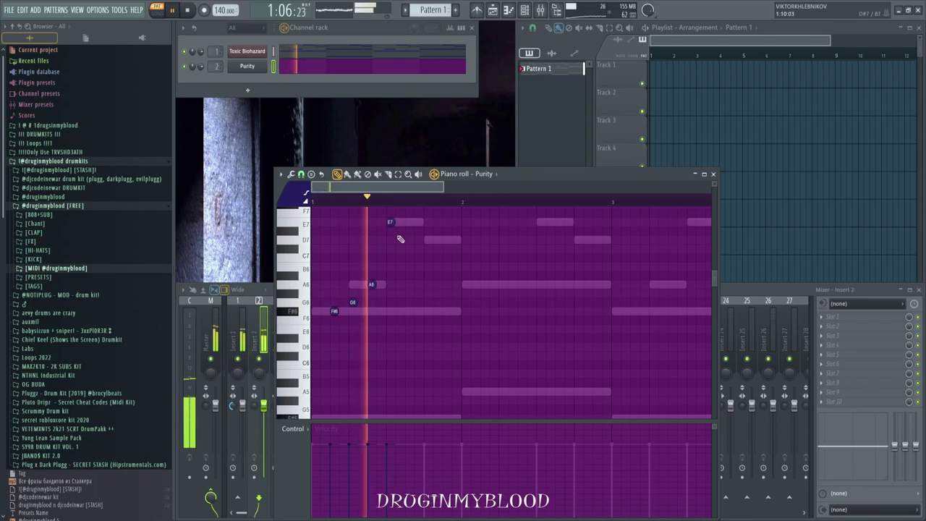
pyautogui.press('space')
pyautogui.press('space')
# Replace the E7 with an F#6 and complete bar 1 with short C#7, D7 and C#7 notes
pyautogui.click(389, 311)
pyautogui.click(355, 202)
pyautogui.press('space')
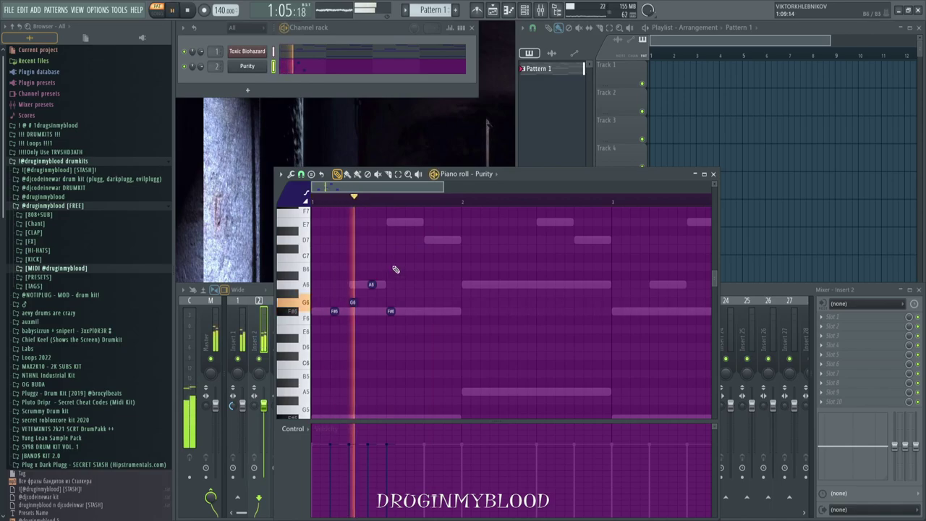
pyautogui.click(409, 248)
pyautogui.click(443, 248)
pyautogui.scroll(-2, 436, 270)
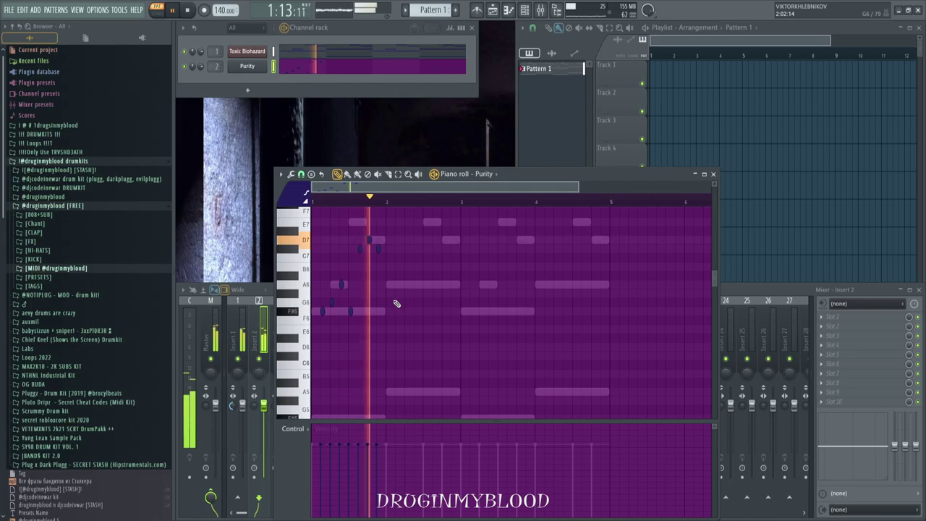
# Fill bar 2 with short F#6, G6, A6, G6, A6, D7 and F#6 notes
pyautogui.click(397, 311)
pyautogui.click(406, 301)
pyautogui.click(416, 284)
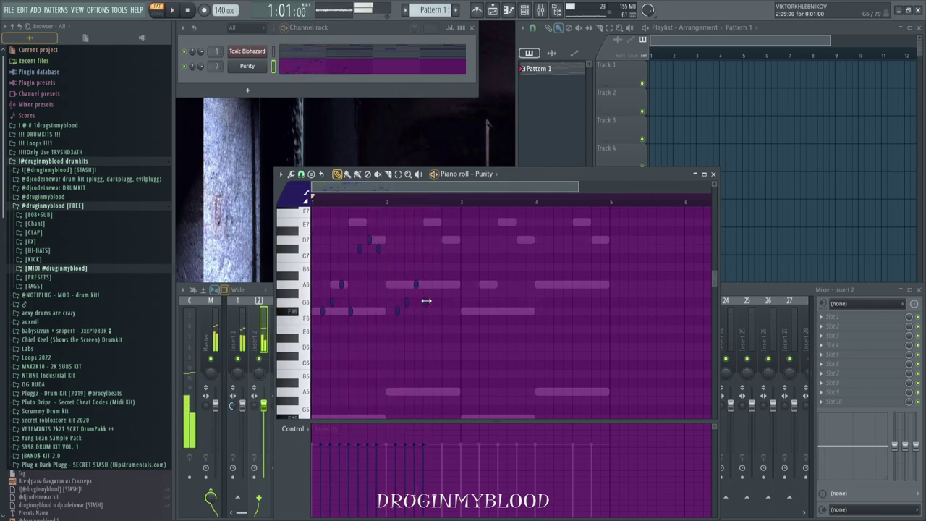
pyautogui.click(434, 284)
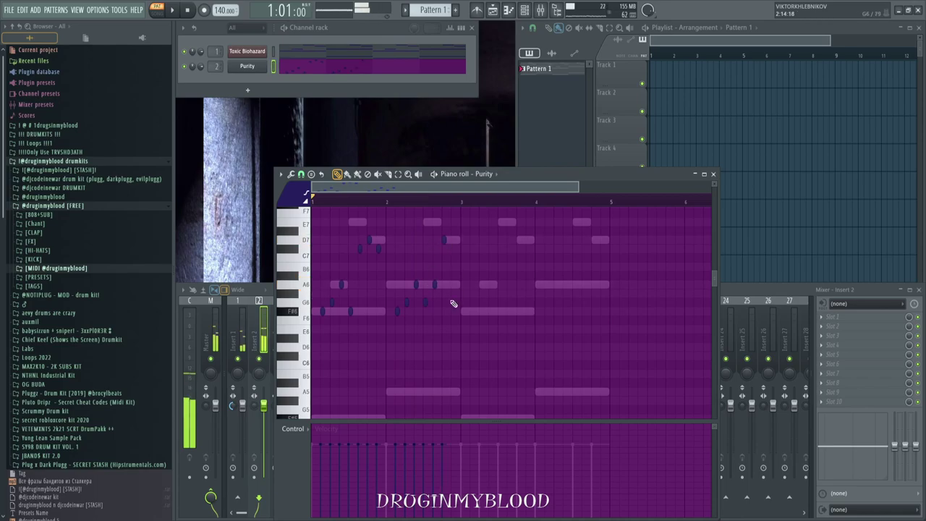
pyautogui.press('space')
# Duplicate the two-bar bell melody into bars 3 and 4, and lower the mixer fader of Insert 2
pyautogui.moveTo(460, 203); pyautogui.dragTo(313, 204)
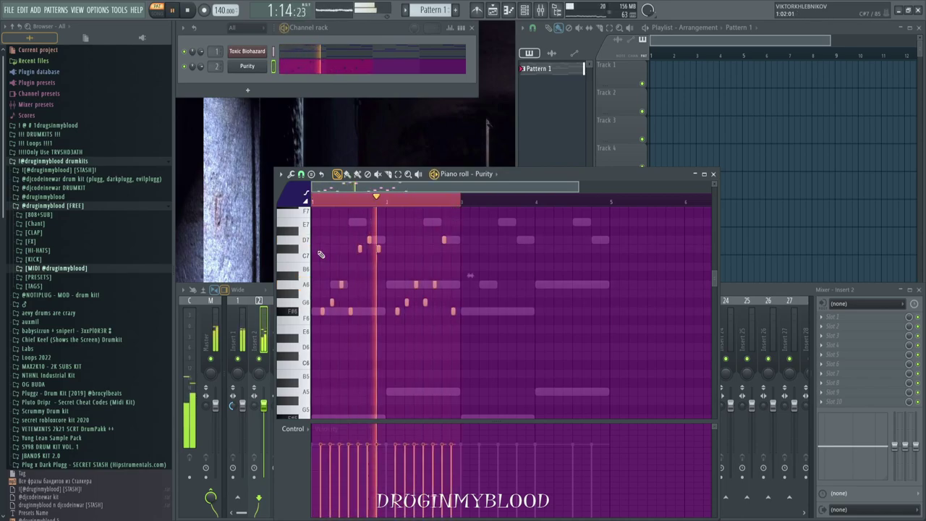
pyautogui.hotkey('ctrl', 'b')
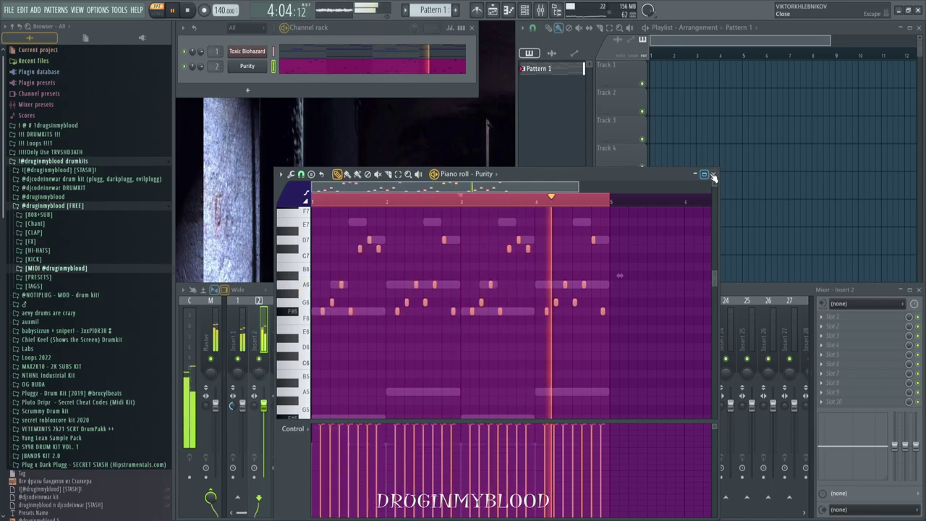
pyautogui.press('F7')
pyautogui.moveTo(263, 405); pyautogui.dragTo(263, 420)
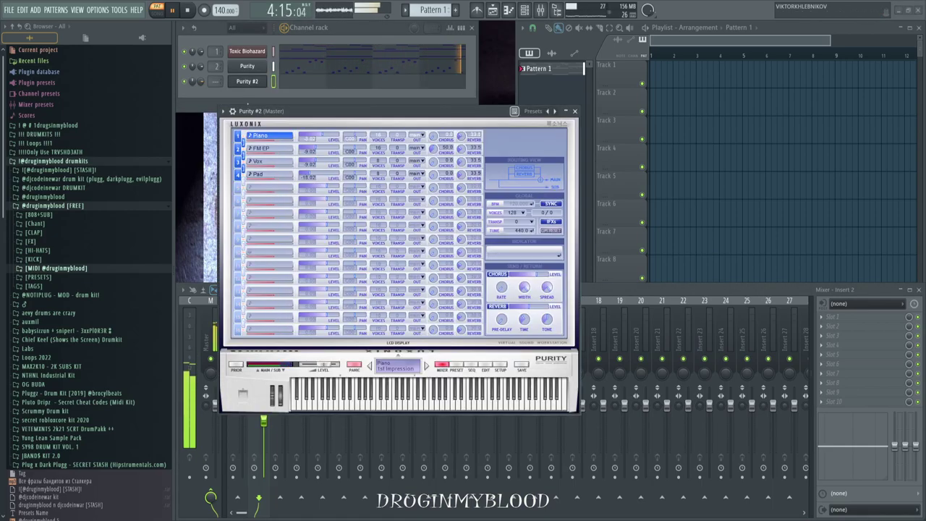
# Load the Partial preset from the Fast Synth category in the Purity #2 channel, and close the plugin
pyautogui.press('space')
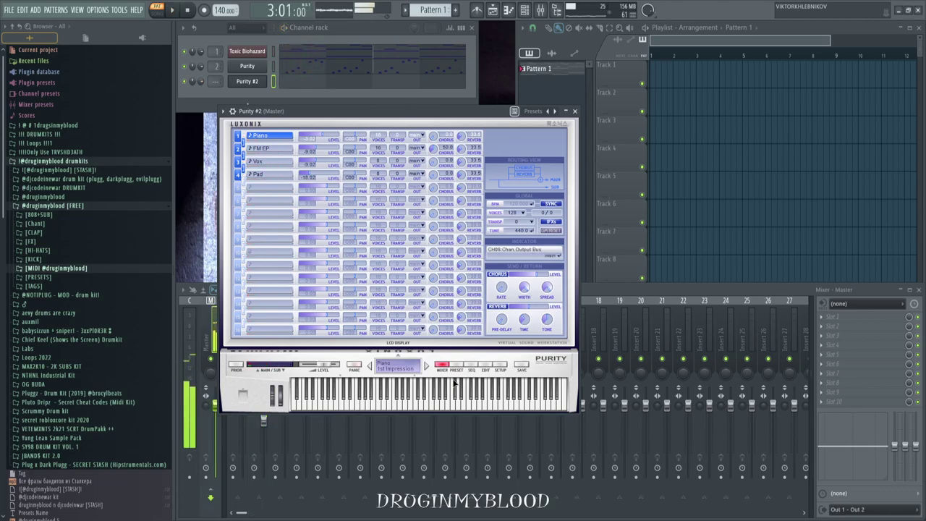
pyautogui.click(455, 366)
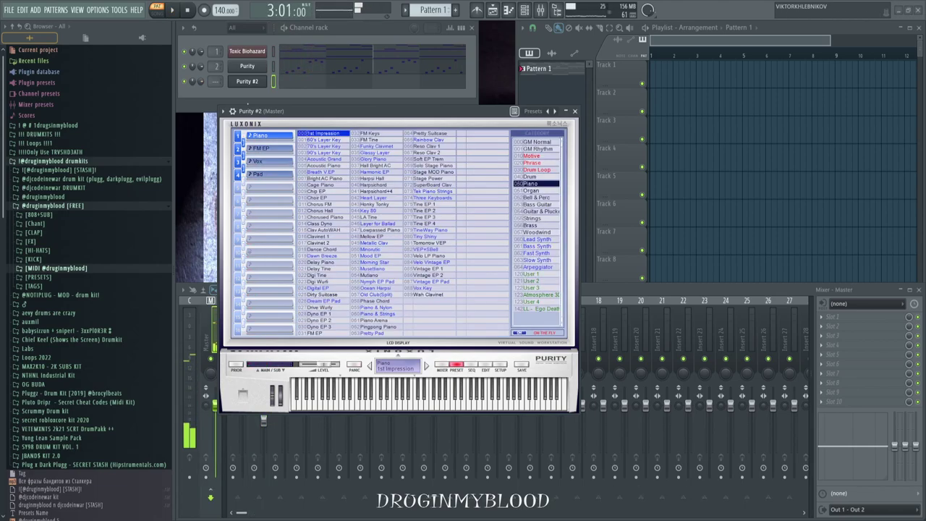
pyautogui.click(537, 253)
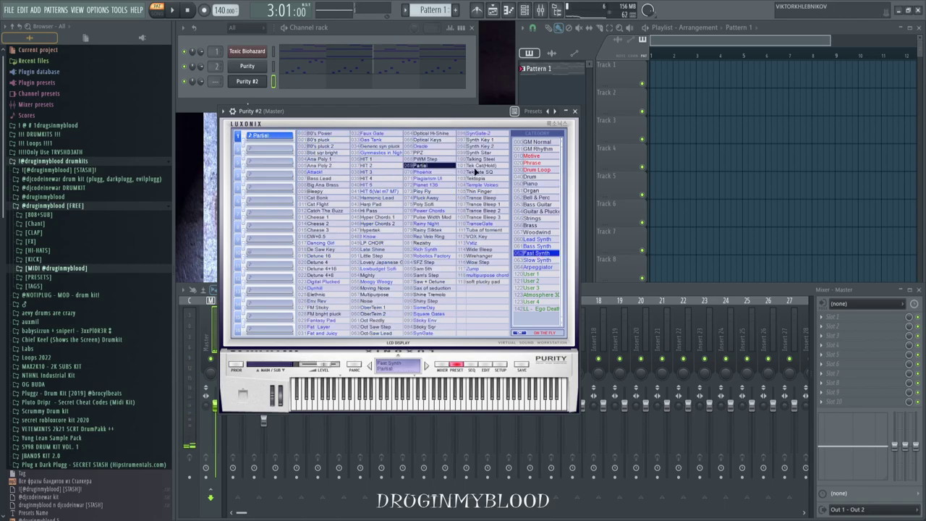
pyautogui.click(575, 112)
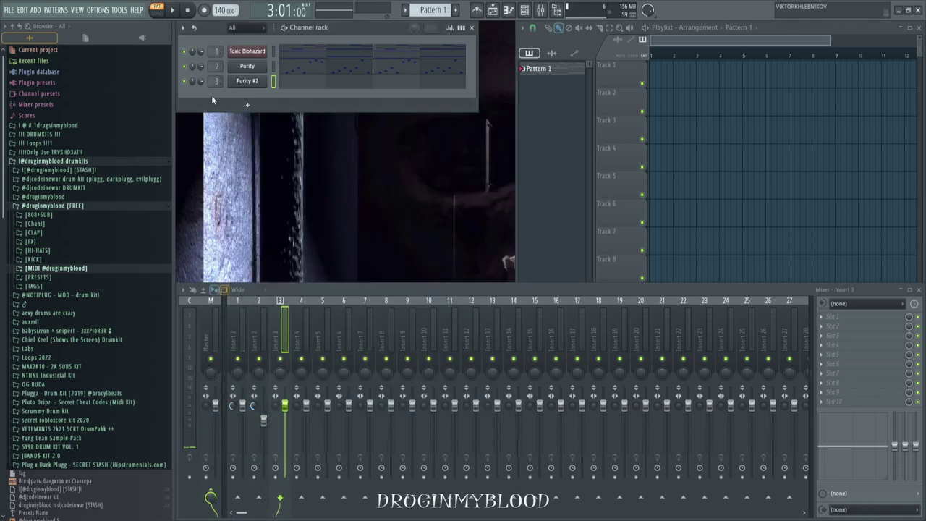
# In Purity #2's piano roll, place E7 and F#6 at the start of bar 1 and C#7 with A6 at mid-bar
pyautogui.click(294, 85)
pyautogui.scroll(4, 353, 198)
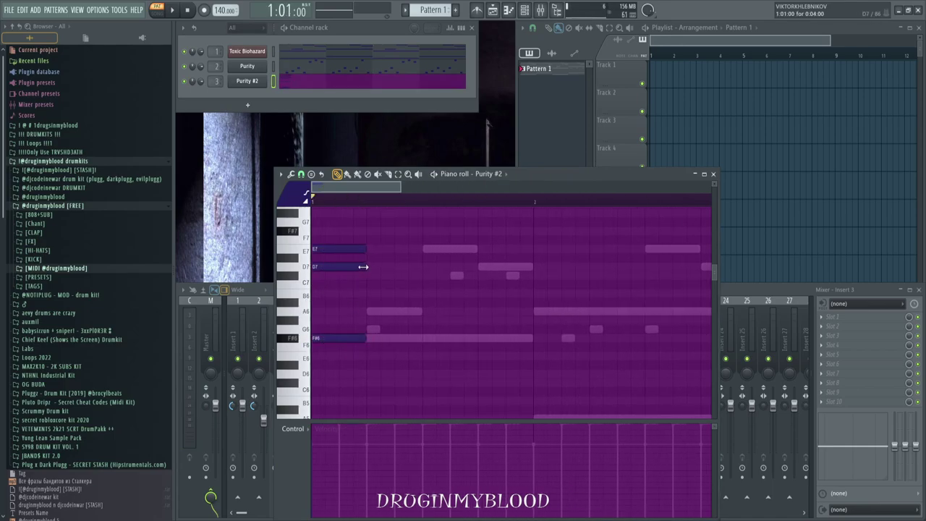
pyautogui.press('space')
pyautogui.rightClick(356, 267)
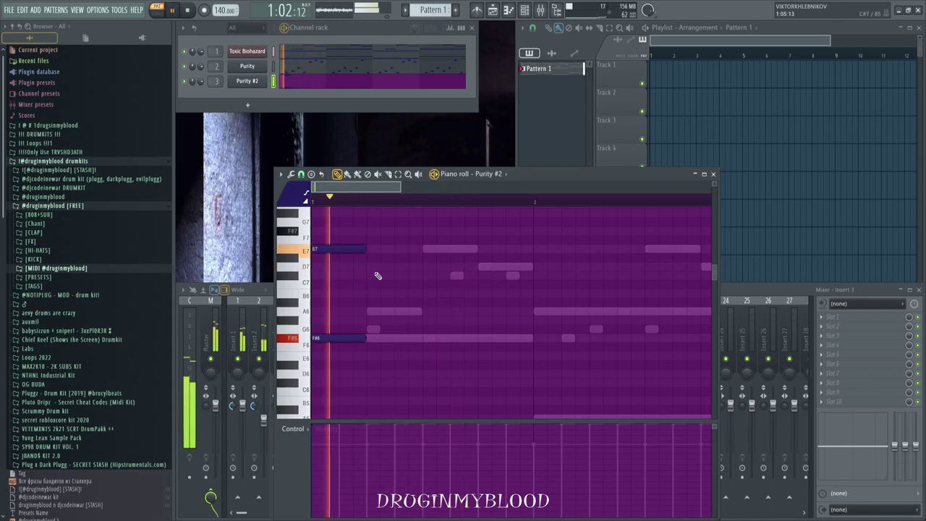
pyautogui.click(428, 274)
pyautogui.click(425, 312)
# Add a descending A6, G6, F#6 run at the start of bar 2 and shorten its notes to eighths
pyautogui.click(536, 312)
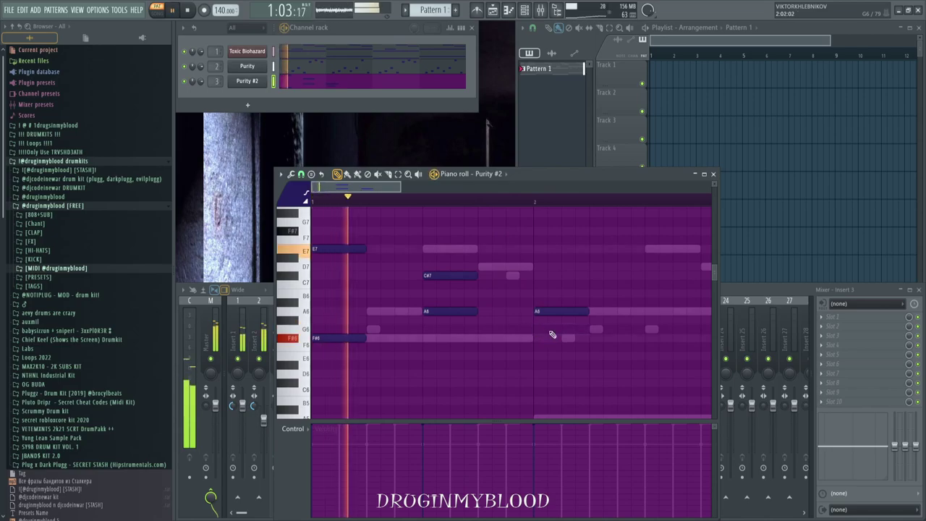
pyautogui.click(565, 330)
pyautogui.click(597, 337)
pyautogui.moveTo(629, 350); pyautogui.dragTo(566, 300)
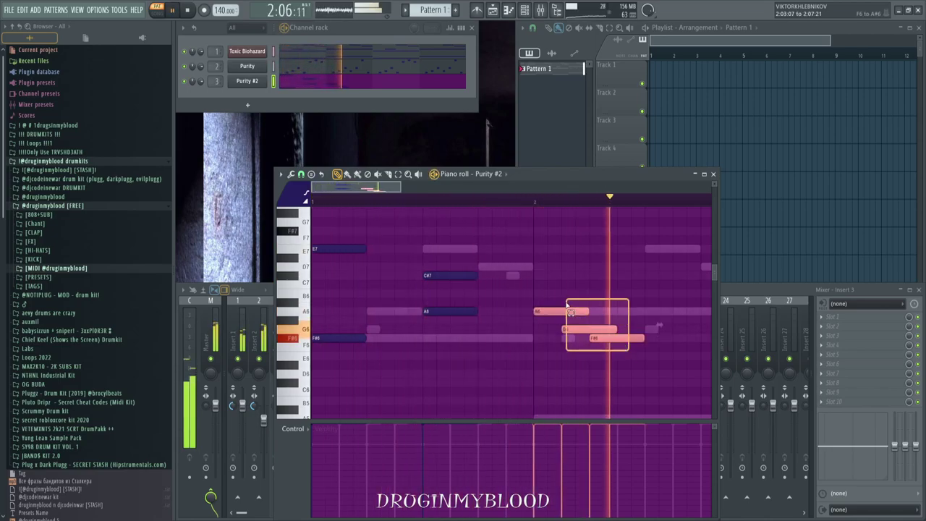
# Lengthen the two bar 1 chords to half a bar each and extend the last F#6 to the end of bar 2
pyautogui.moveTo(501, 340); pyautogui.dragTo(436, 258)
pyautogui.press('space')
pyautogui.press('space')
pyautogui.scroll(-3, 455, 298)
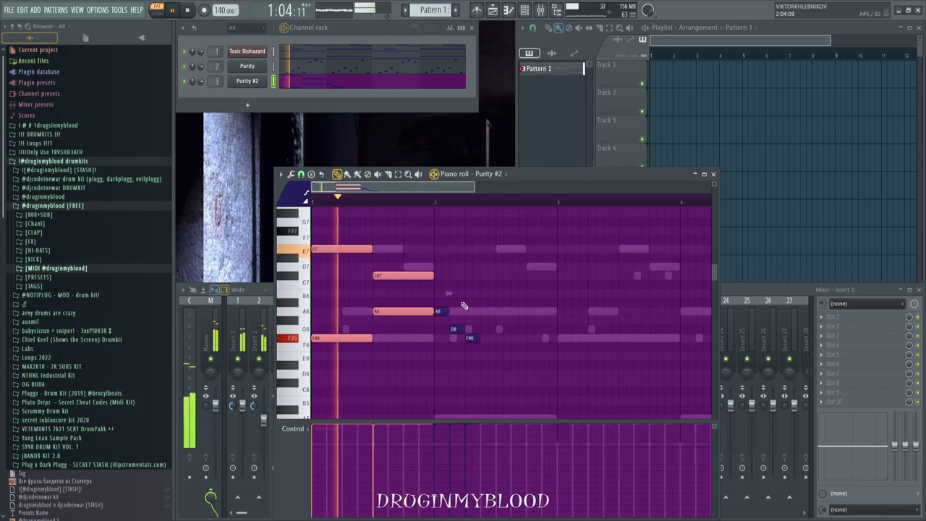
pyautogui.moveTo(477, 338); pyautogui.dragTo(554, 341)
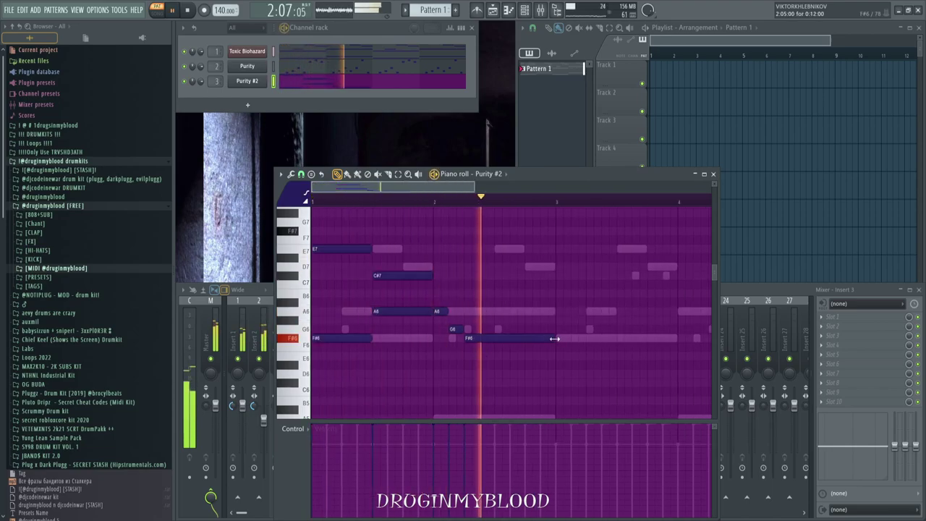
# Duplicate the two-bar Purity #2 part into bars 3 and 4, play it back and close the piano roll
pyautogui.hotkey('ctrl', 'a')
pyautogui.hotkey('ctrl', 'b')
pyautogui.scroll(-4, 570, 293)
pyautogui.hotkey('ctrl', 'a')
pyautogui.doubleClick(439, 202)
pyautogui.press('space')
pyautogui.press('space')
pyautogui.click(713, 174)
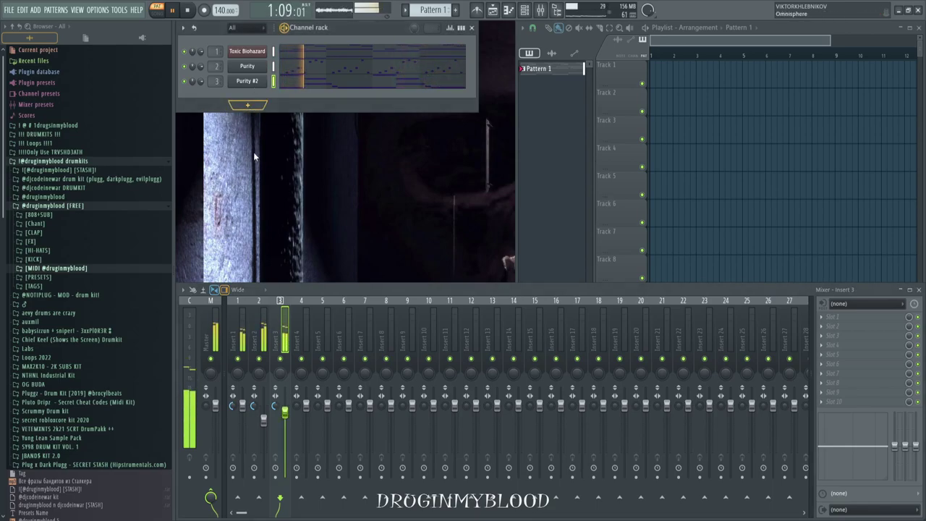
# Add an Xpand!2 channel on mixer Insert 4, close the plugin and open the channel's piano roll
pyautogui.click(261, 241)
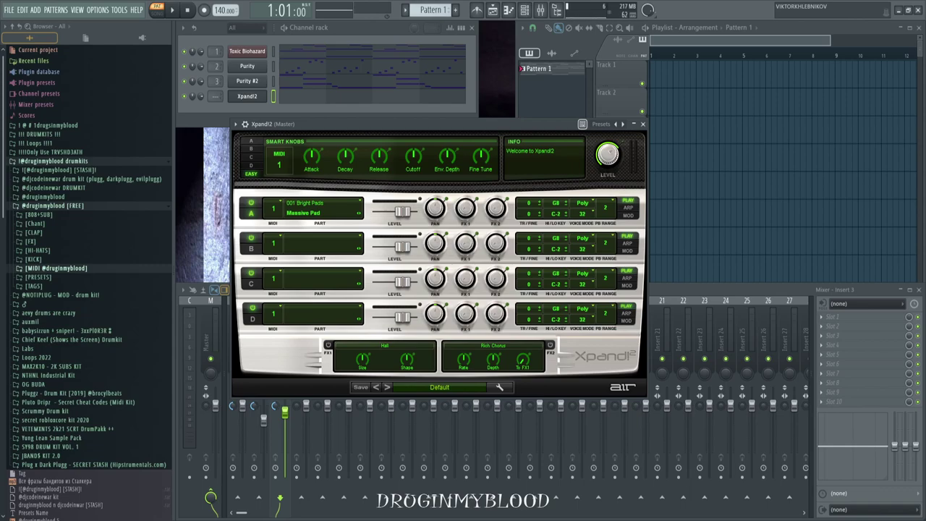
pyautogui.click(642, 123)
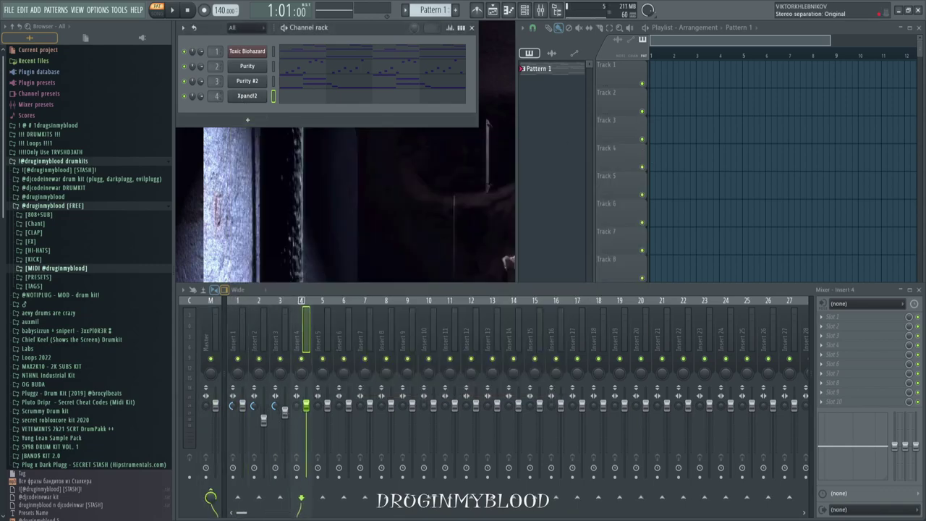
pyautogui.click(310, 97)
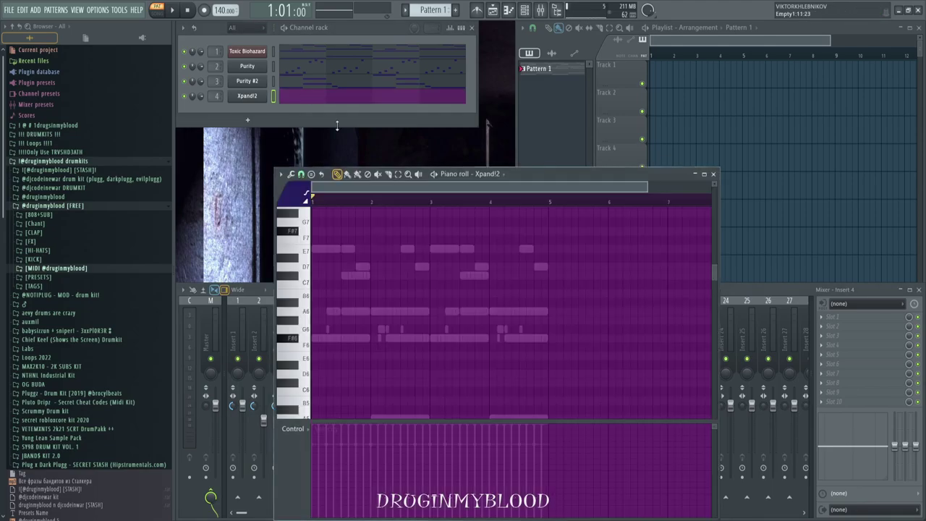
# Place a short-note Xpand!2 phrase in bar 1: E7, A6, F#6, F#5, G5 and F#5
pyautogui.scroll(3, 329, 203)
pyautogui.press('space')
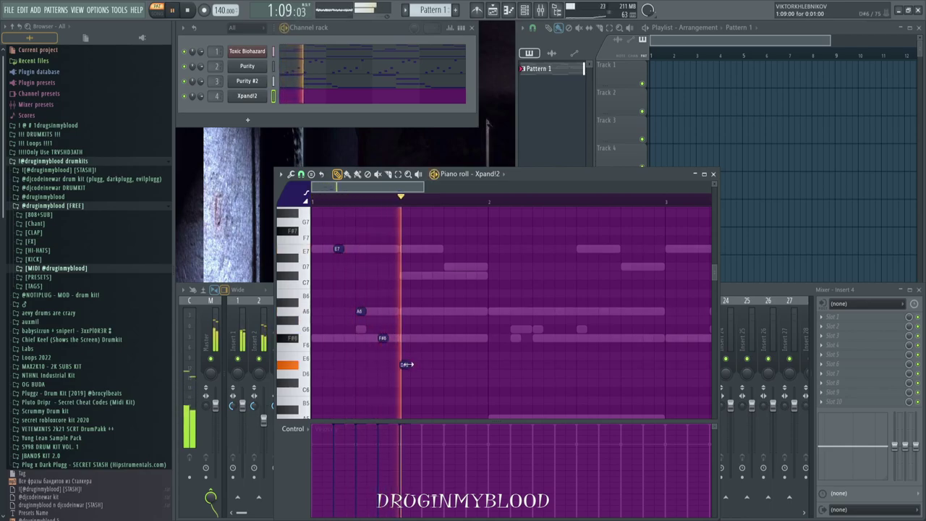
pyautogui.scroll(-2, 402, 383)
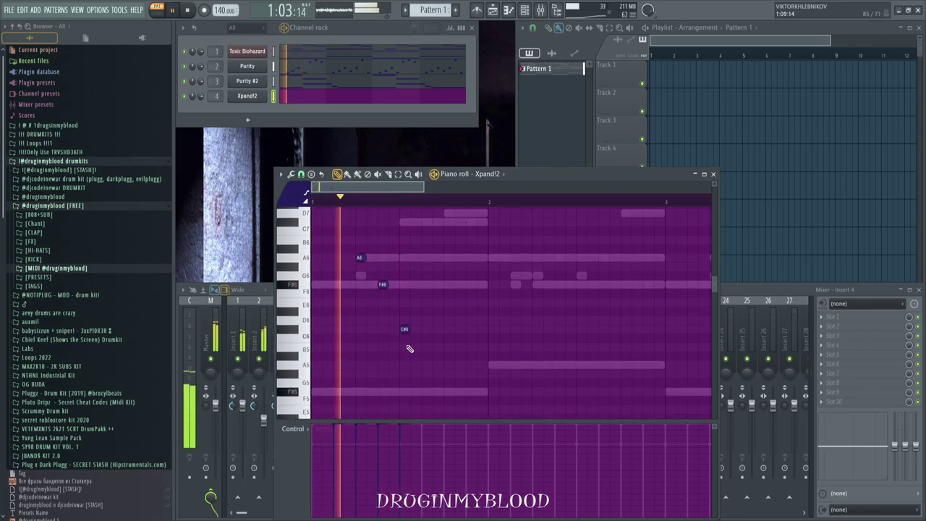
pyautogui.click(405, 391)
pyautogui.click(425, 383)
pyautogui.click(449, 391)
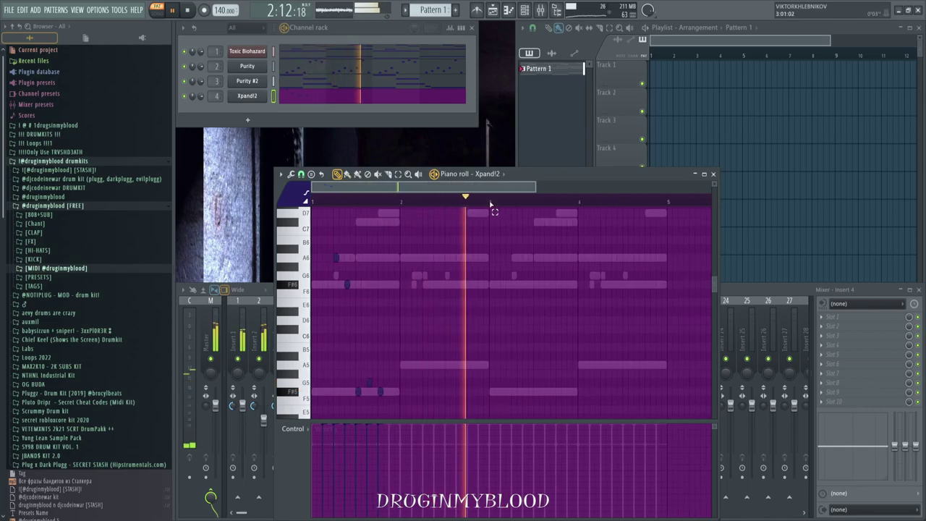
# Duplicate the Xpand!2 phrase into the third bar and close the piano roll
pyautogui.hotkey('ctrl', 'a')
pyautogui.hotkey('ctrl', 'b')
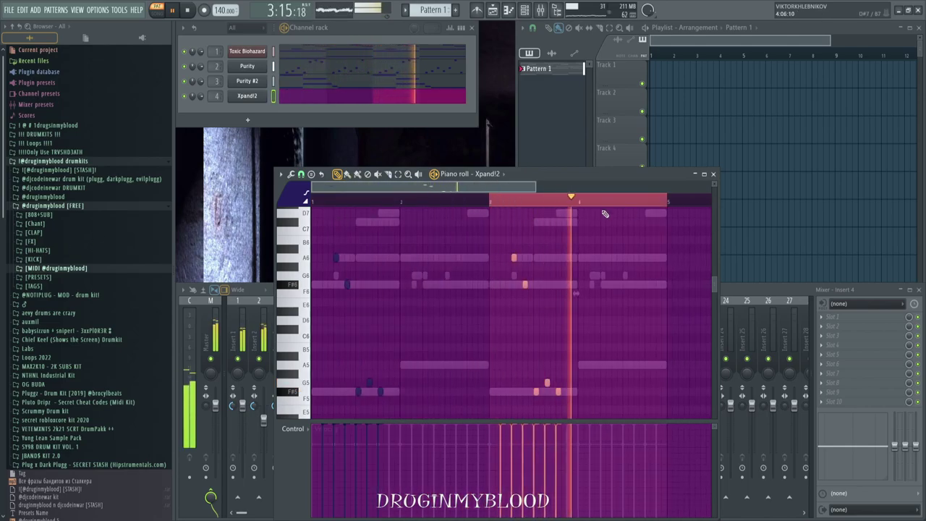
pyautogui.click(713, 174)
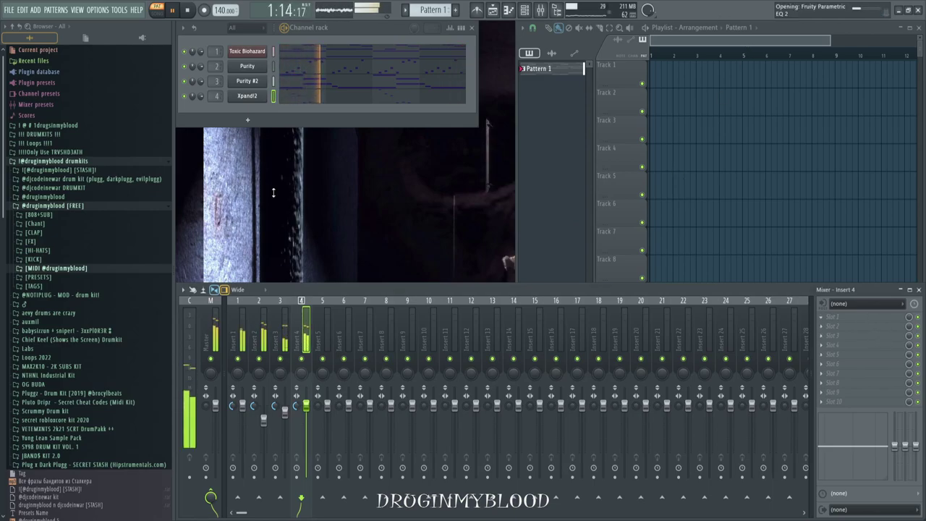
# Cut the lows and lower the fourth band in Fruity Parametric EQ 2 on Insert 4, and close the EQ
pyautogui.moveTo(251, 182); pyautogui.dragTo(288, 240)
pyautogui.moveTo(331, 183); pyautogui.dragTo(330, 202)
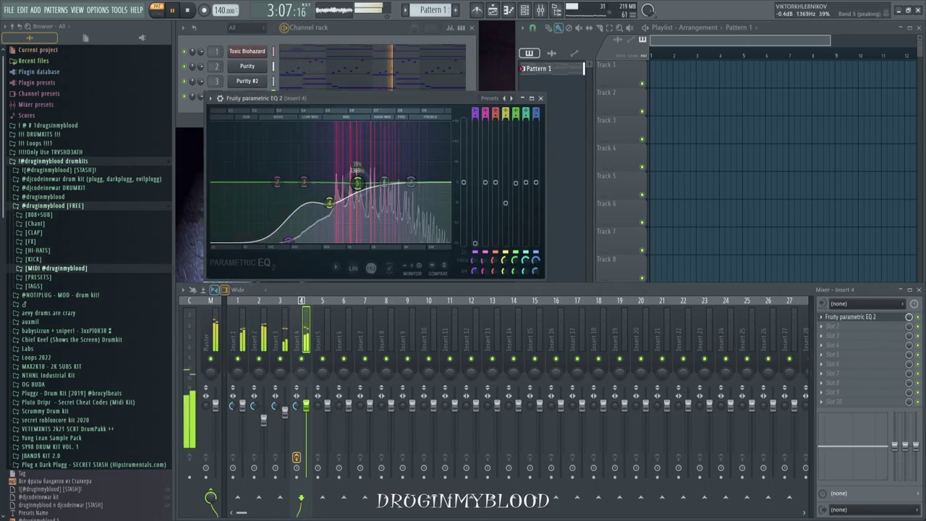
pyautogui.click(540, 98)
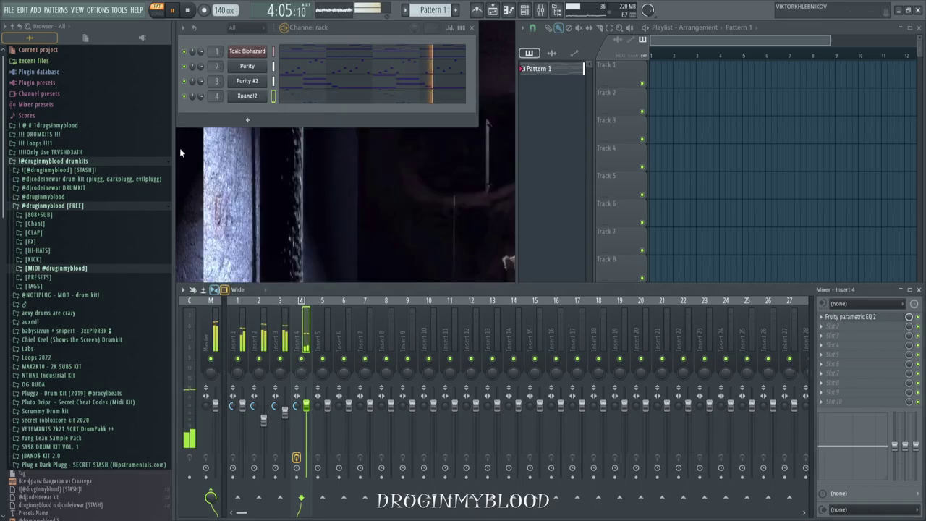
# Add the [1] Lowpassed clap from the [STASH] kit as a channel and place a C5 note on beat 3 of bar 1
pyautogui.click(71, 205)
pyautogui.click(78, 171)
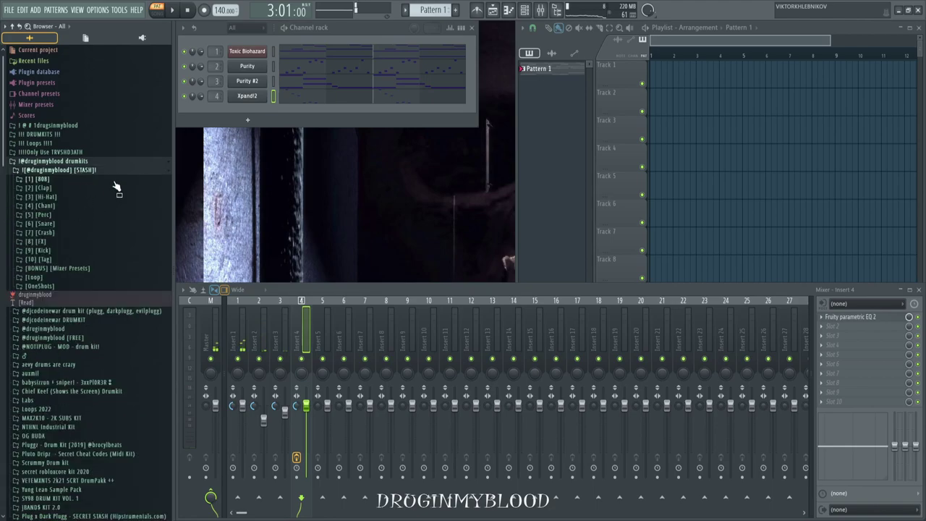
pyautogui.click(112, 186)
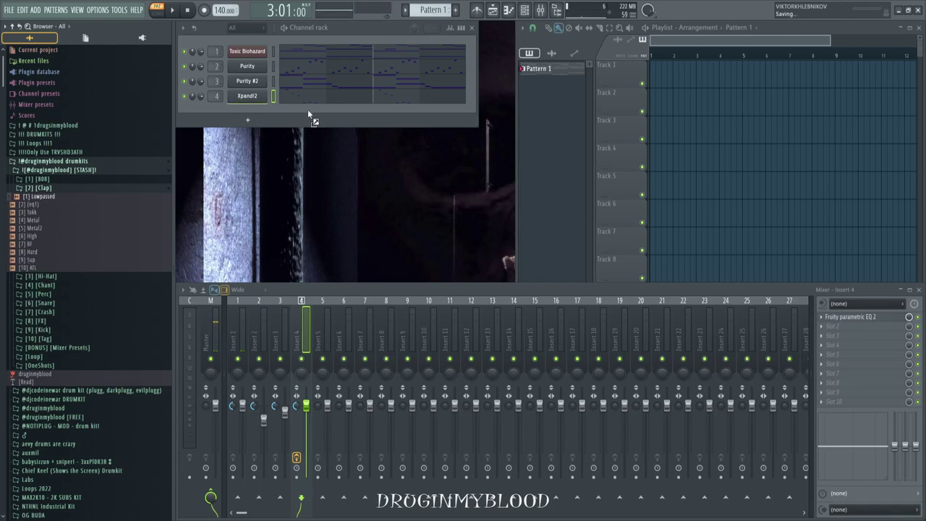
pyautogui.moveTo(305, 114); pyautogui.dragTo(307, 111)
pyautogui.scroll(-4, 348, 309)
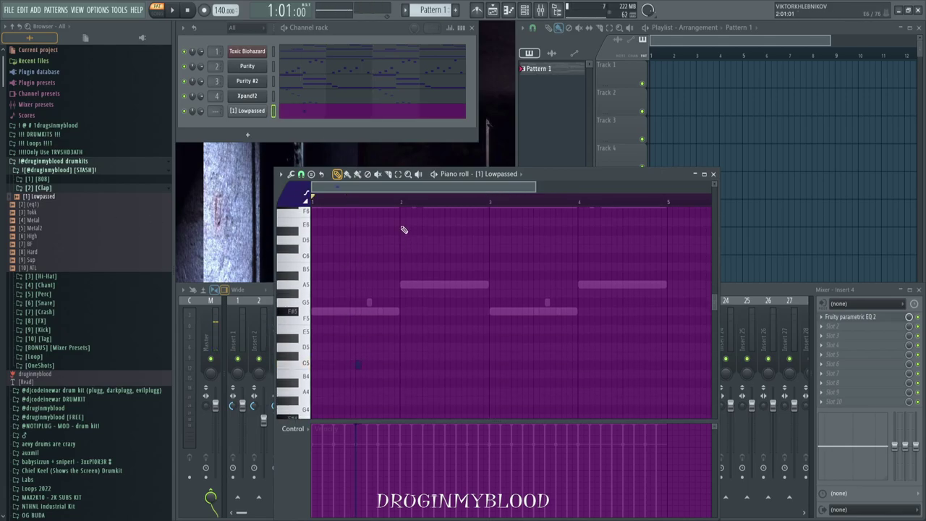
# Repeat the bar 1 clap note on beat 3 of bars 2, 3 and 4
pyautogui.press('space')
pyautogui.moveTo(406, 205); pyautogui.dragTo(152, 236)
pyautogui.scroll(-2, 416, 261)
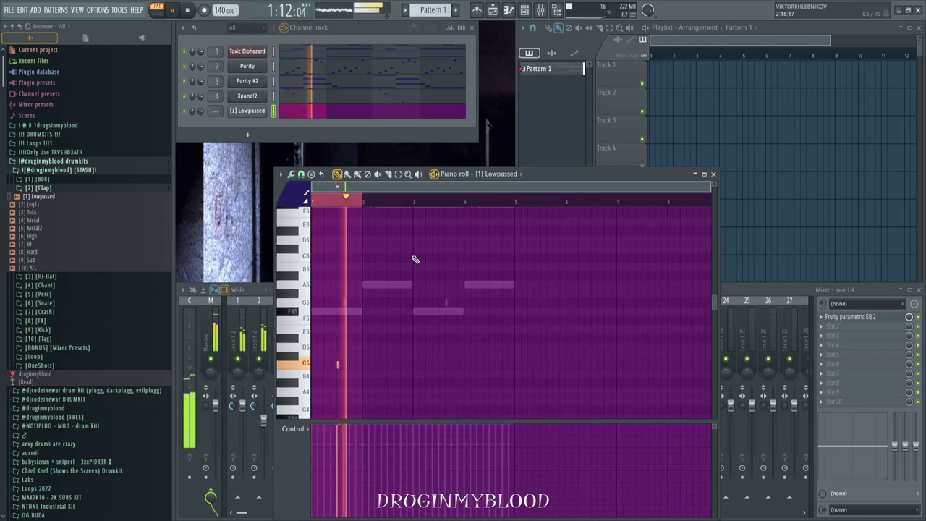
pyautogui.hotkey('ctrl', 'b')
pyautogui.hotkey('ctrl', 'b')
pyautogui.press('space')
# Place Pattern 1 at bar 1 of Track 1 in the playlist and close the clap's piano roll
pyautogui.click(657, 63)
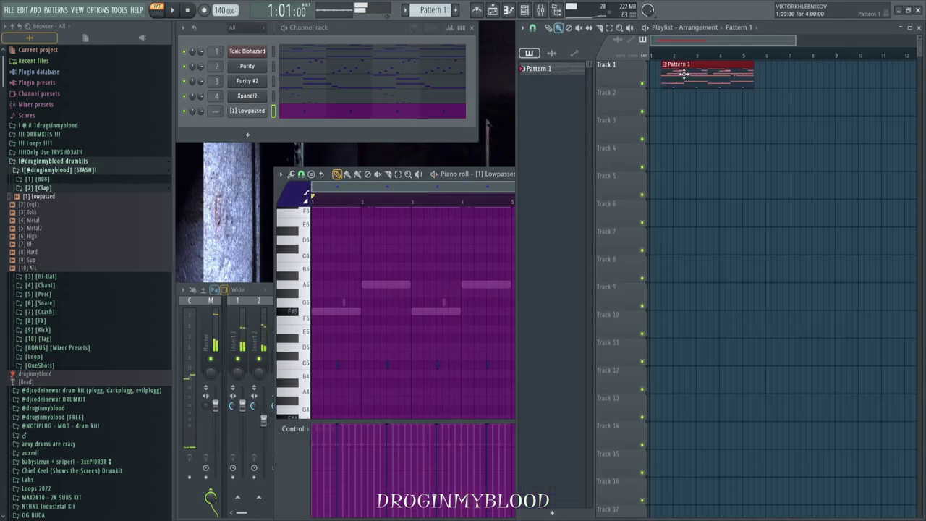
pyautogui.click(409, 187)
pyautogui.moveTo(321, 336); pyautogui.dragTo(582, 416)
pyautogui.click(713, 174)
pyautogui.press('space')
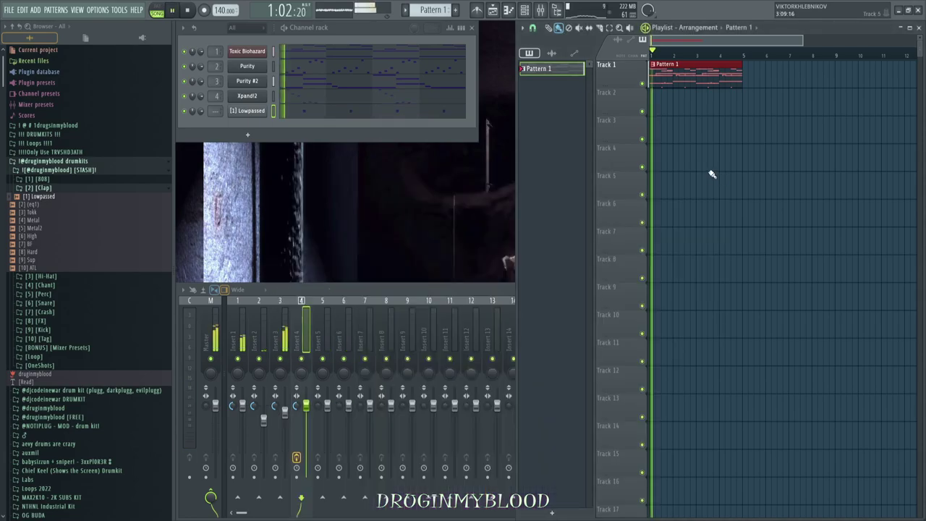
# Add the [1] Fav HH hi-hat from the [STASH] kit as a channel and open its piano roll
pyautogui.click(83, 196)
pyautogui.click(81, 199)
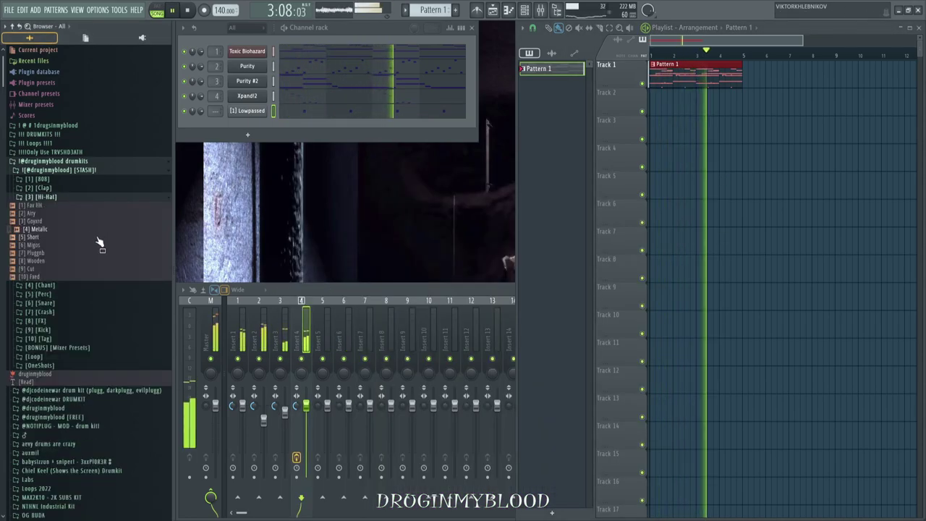
pyautogui.moveTo(83, 206); pyautogui.dragTo(285, 130)
pyautogui.click(285, 130)
pyautogui.press('space')
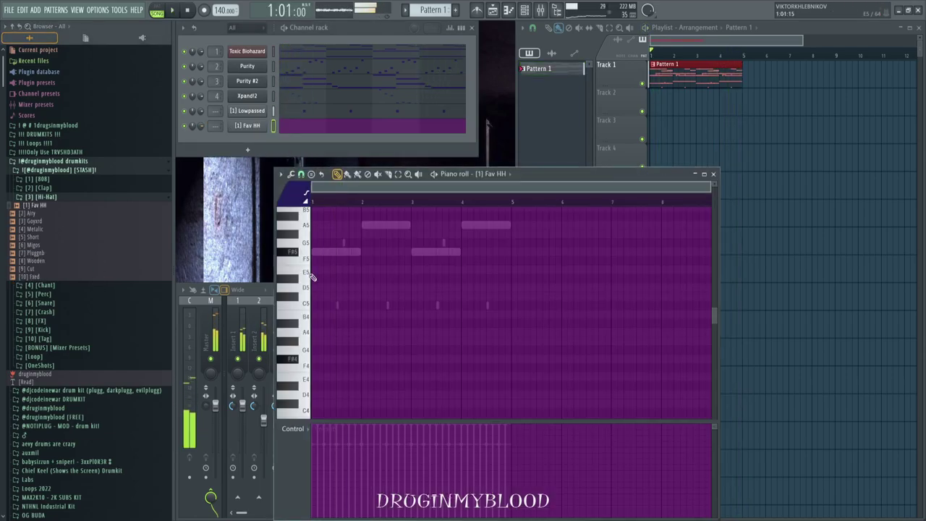
# Place C5 hi-hat notes in bar 1 on beats 1 and 2 and on the offbeats of beats 2 and 3
pyautogui.scroll(5, 317, 311)
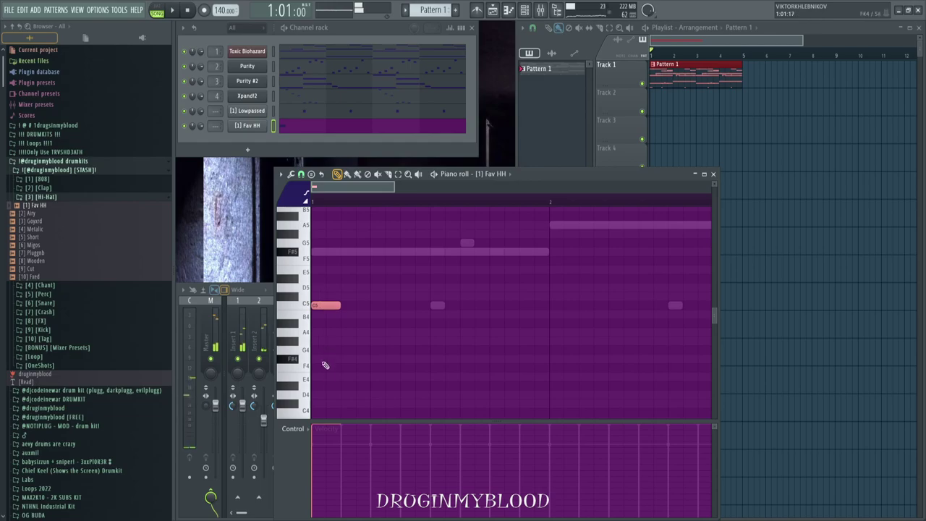
pyautogui.scroll(1, 439, 242)
pyautogui.click(469, 297)
pyautogui.press('space')
pyautogui.click(371, 304)
pyautogui.press('space')
pyautogui.press('space')
pyautogui.click(403, 304)
pyautogui.press('space')
pyautogui.press('space')
# Chop the hi-hat note in the second half of beat 2 into short notes and delete the surplus pieces
pyautogui.moveTo(409, 287); pyautogui.dragTo(452, 329)
pyautogui.hotkey('ctrl', 'u')
pyautogui.press('space')
pyautogui.press('space')
pyautogui.press('space')
pyautogui.press('space')
pyautogui.press('Delete')
pyautogui.press('space')
pyautogui.press('space')
# Add a short C5 hi-hat at the end of beat 2 and try two more hits around beat 4 of bar 1
pyautogui.click(416, 305)
pyautogui.press('space')
pyautogui.press('space')
pyautogui.click(493, 306)
pyautogui.click(507, 304)
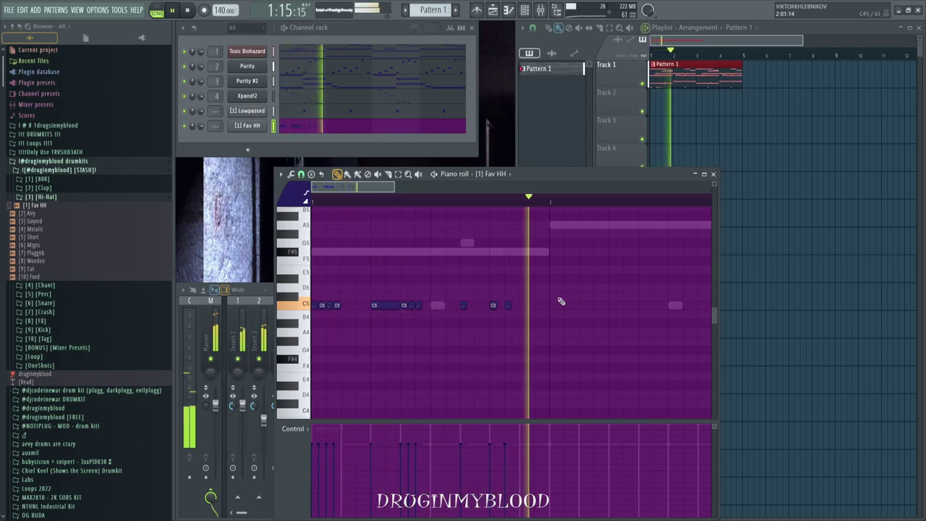
# Continue the hi-hat in bar 2 with C5 notes on beat 1, the offbeat of beat 2, beat 4 and the offbeat of beat 4
pyautogui.scroll(-2, 470, 329)
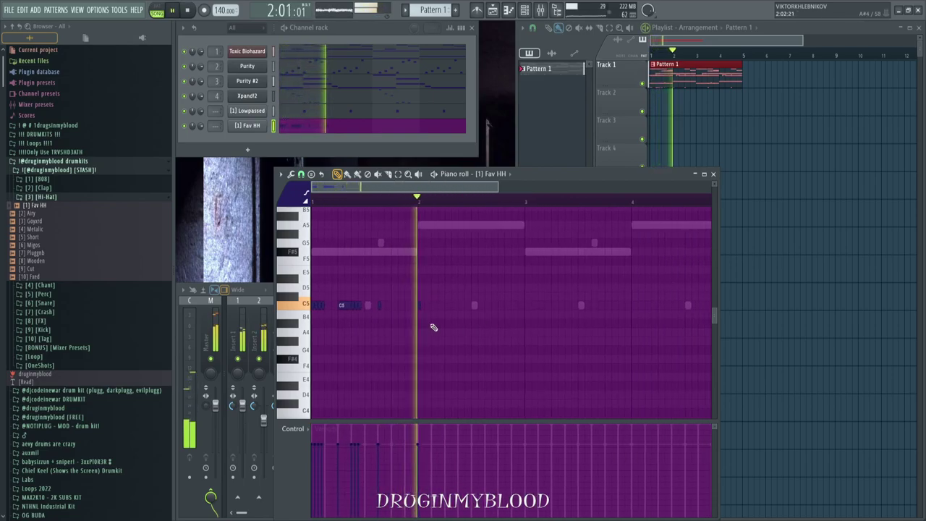
pyautogui.click(459, 306)
pyautogui.click(499, 306)
pyautogui.click(511, 306)
pyautogui.rightClick(509, 309)
pyautogui.press('space')
pyautogui.press('space')
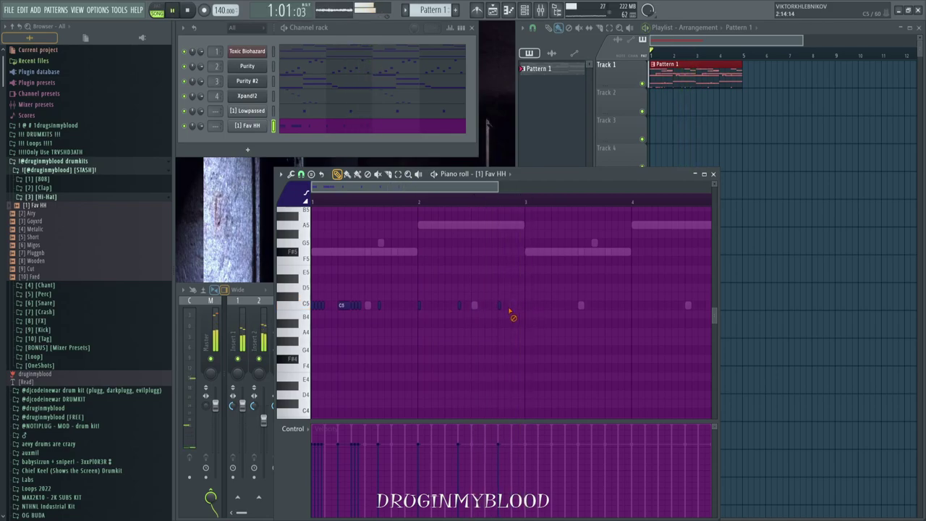
pyautogui.click(514, 306)
# Duplicate the two-bar hi-hat pattern into bars 3 and 4 and close the piano roll
pyautogui.scroll(-2, 517, 208)
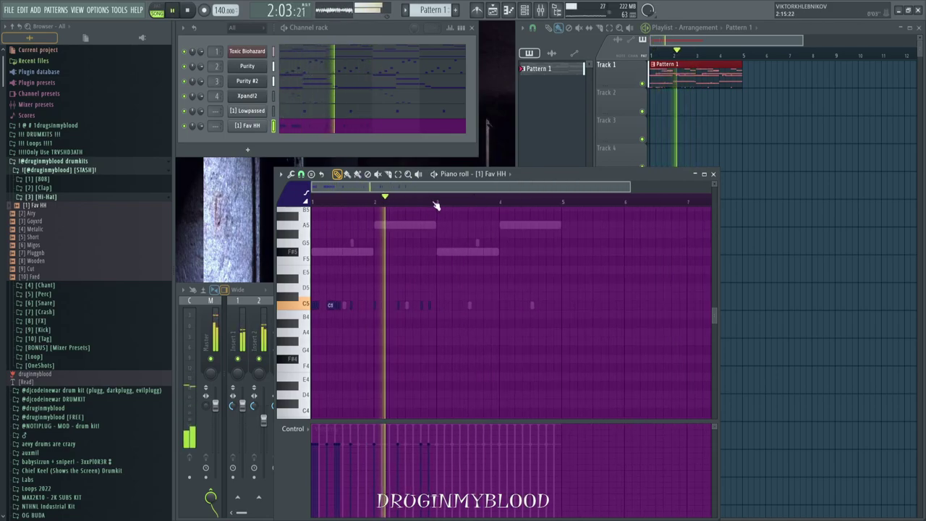
pyautogui.click(712, 173)
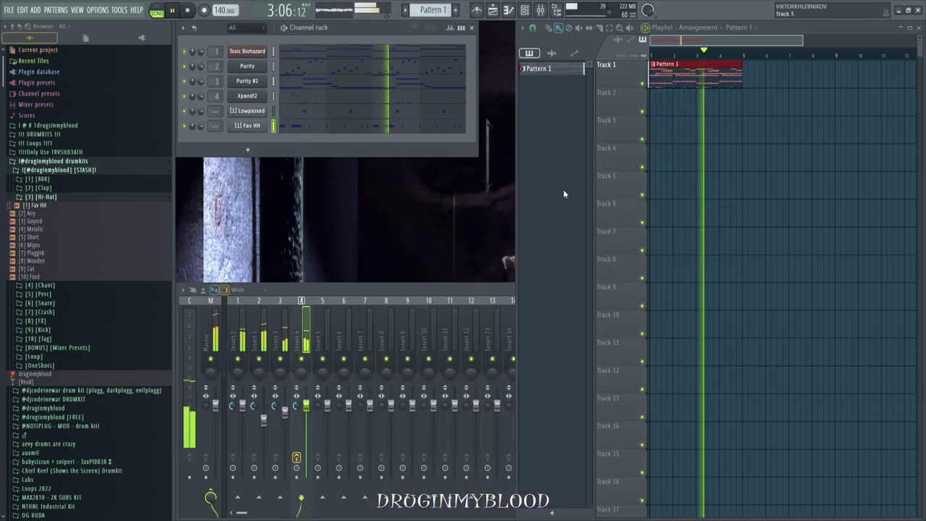
pyautogui.click(64, 197)
pyautogui.press('space')
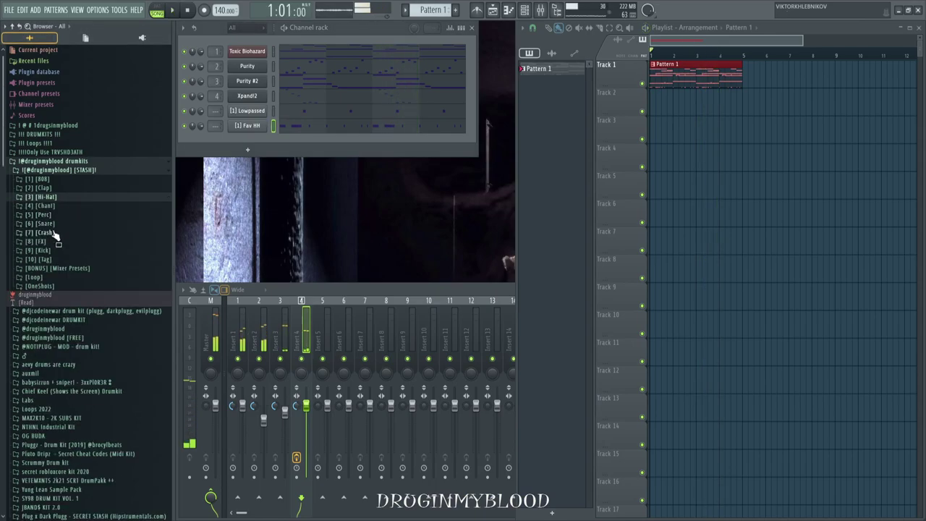
# Add the [2] EarPods snare as a channel with C5 notes on the offbeats of beat 4 in bar 1 and beat 1 in bar 2
pyautogui.click(56, 225)
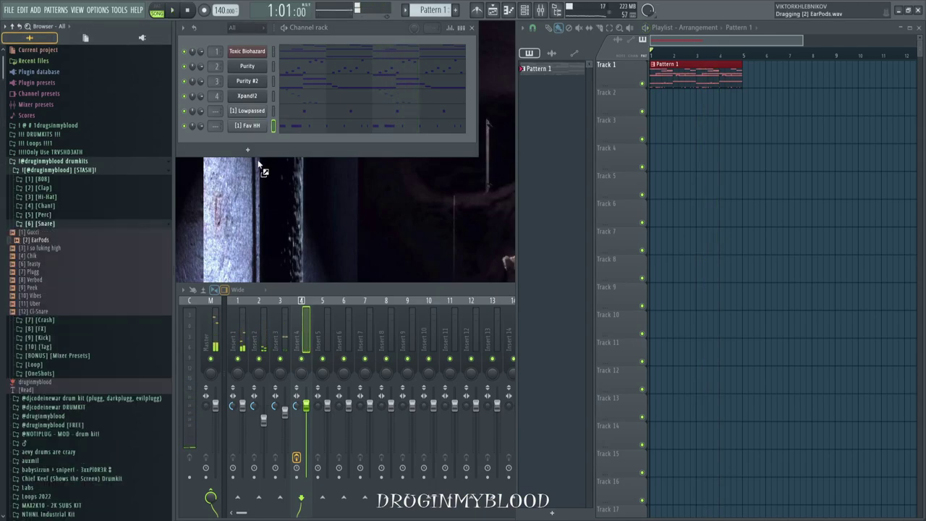
pyautogui.moveTo(303, 150); pyautogui.dragTo(304, 150)
pyautogui.press('F7')
pyautogui.press('space')
pyautogui.scroll(4, 355, 383)
pyautogui.click(396, 306)
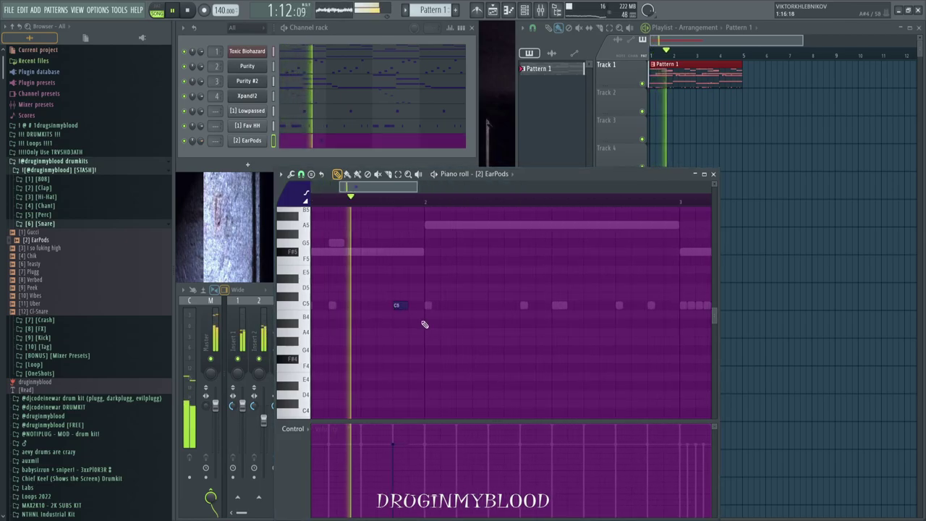
pyautogui.click(459, 306)
# Duplicate the two-bar snare pattern into bars 3 and 4 and close the piano roll
pyautogui.scroll(-5, 460, 323)
pyautogui.moveTo(411, 203); pyautogui.dragTo(46, 250)
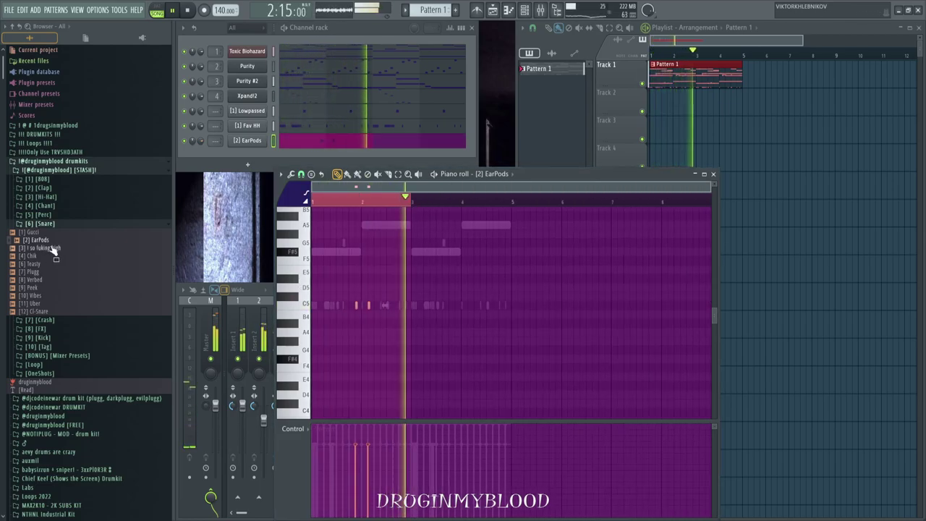
pyautogui.hotkey('ctrl', 'b')
pyautogui.click(712, 174)
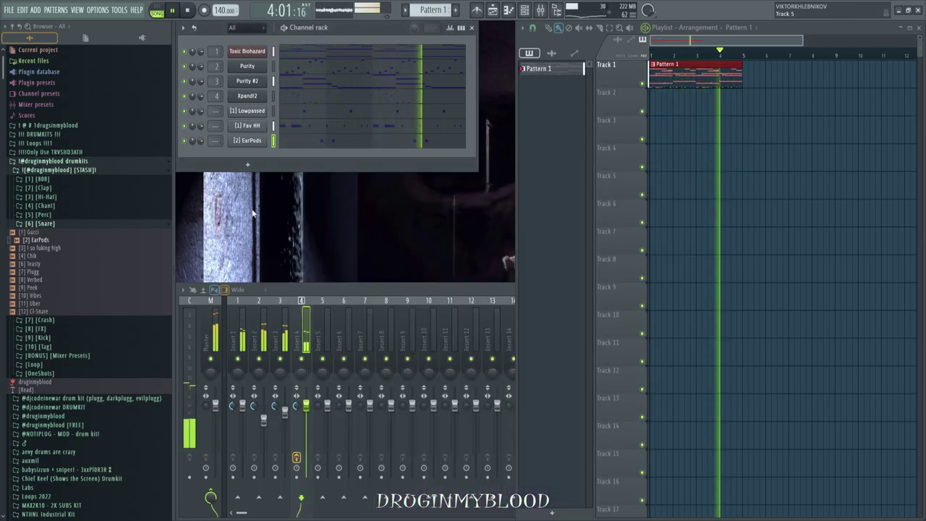
# Add a third Purity channel and load the PD RainforestVox preset from its Atmosphere bank
pyautogui.press('space')
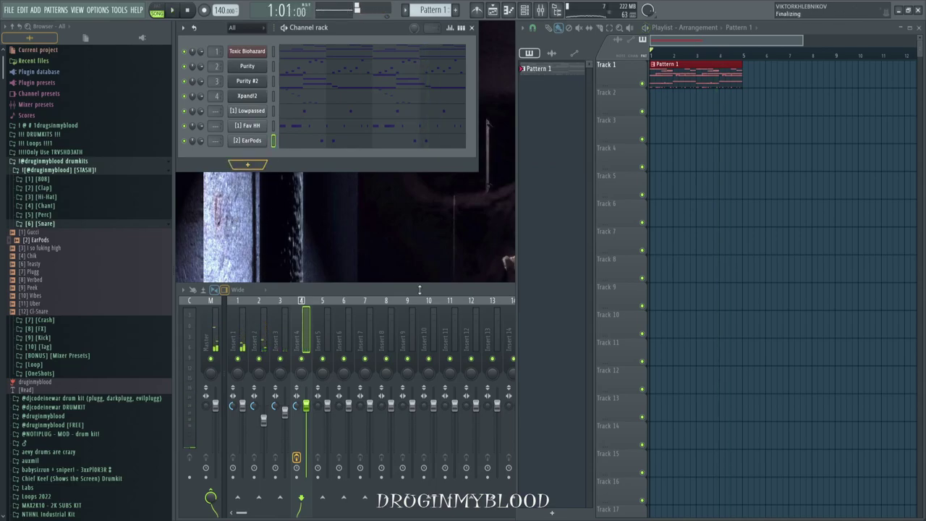
pyautogui.click(418, 325)
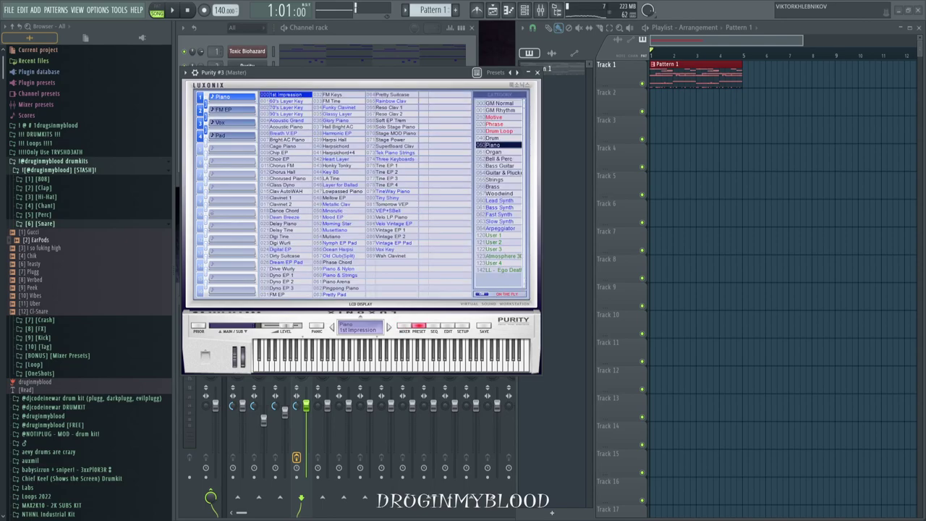
pyautogui.click(504, 256)
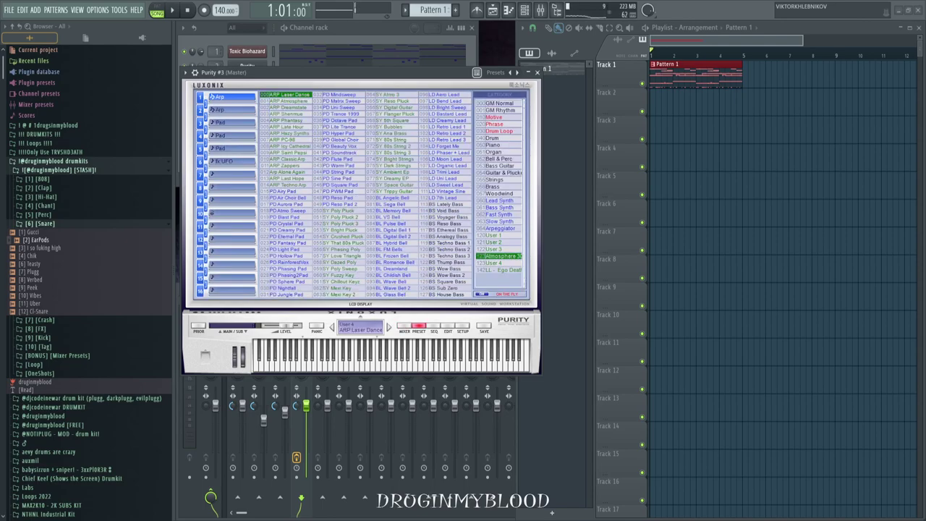
pyautogui.click(288, 263)
pyautogui.click(538, 72)
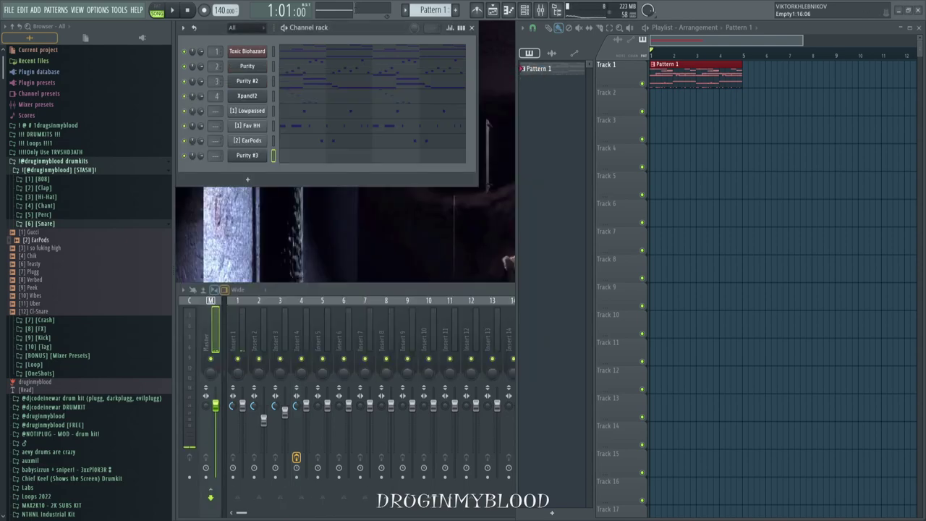
# Give Purity #3 an F#4 note across bars 1 and 2 and an F#5 note across bars 3 and 4, and close the piano roll
pyautogui.click(329, 156)
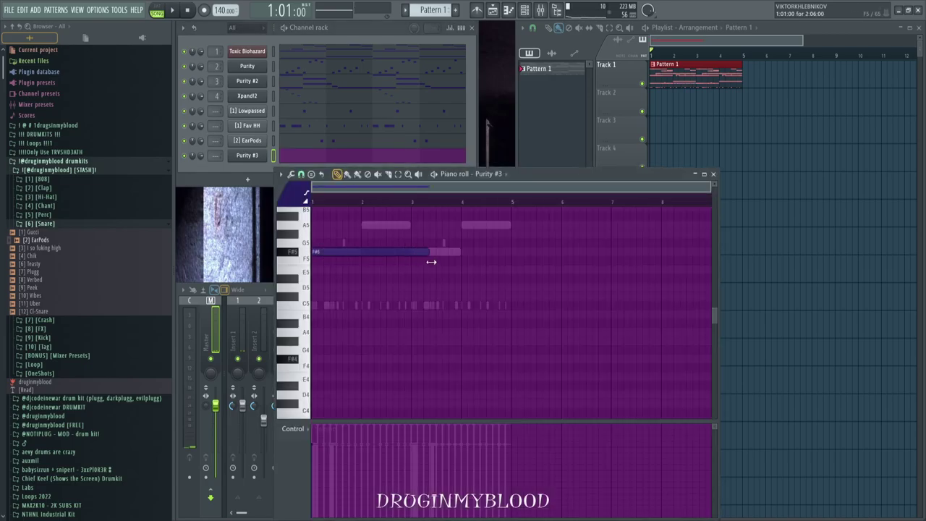
pyautogui.press('space')
pyautogui.scroll(5, 414, 267)
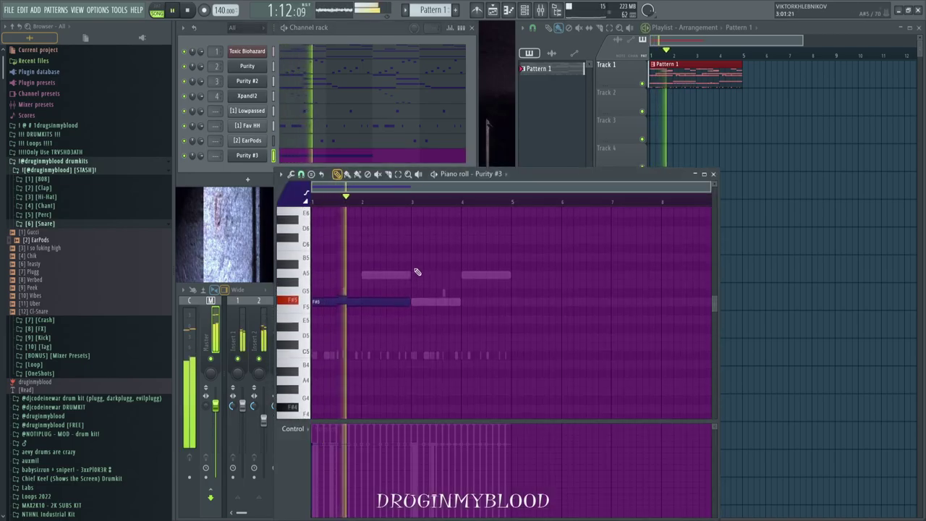
pyautogui.scroll(-5, 422, 260)
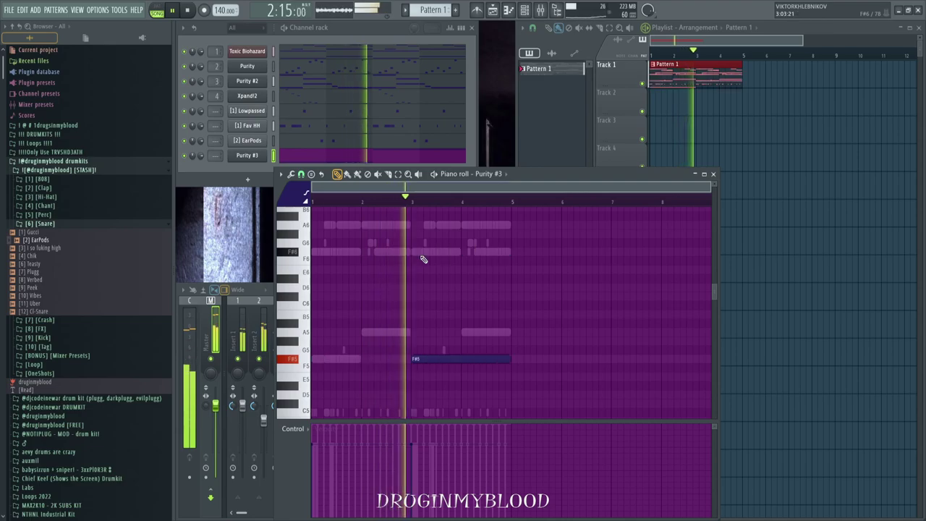
pyautogui.click(312, 197)
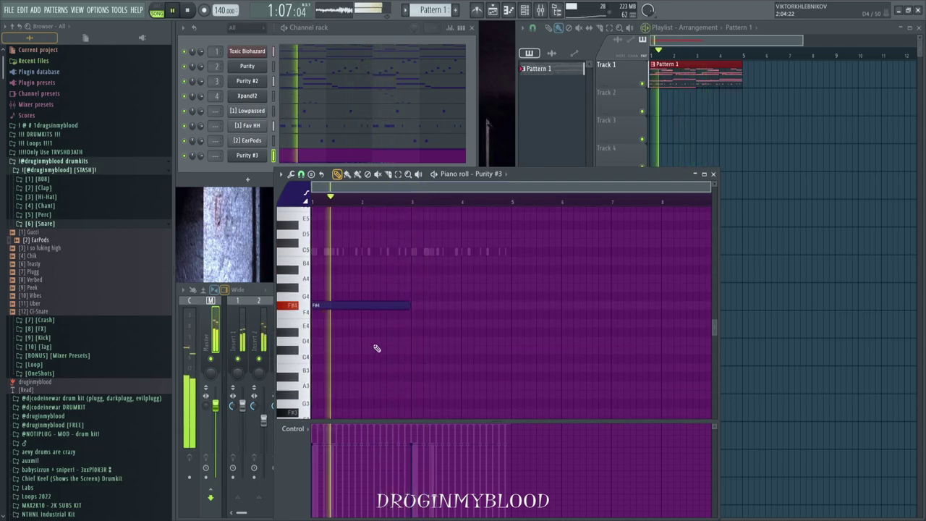
pyautogui.hotkey('ctrl', 'a')
pyautogui.click(714, 175)
pyautogui.press('space')
# Try the PD Sine Pad and PD Hyper Pad presets from the Atmosphere bank in Purity #3
pyautogui.click(239, 157)
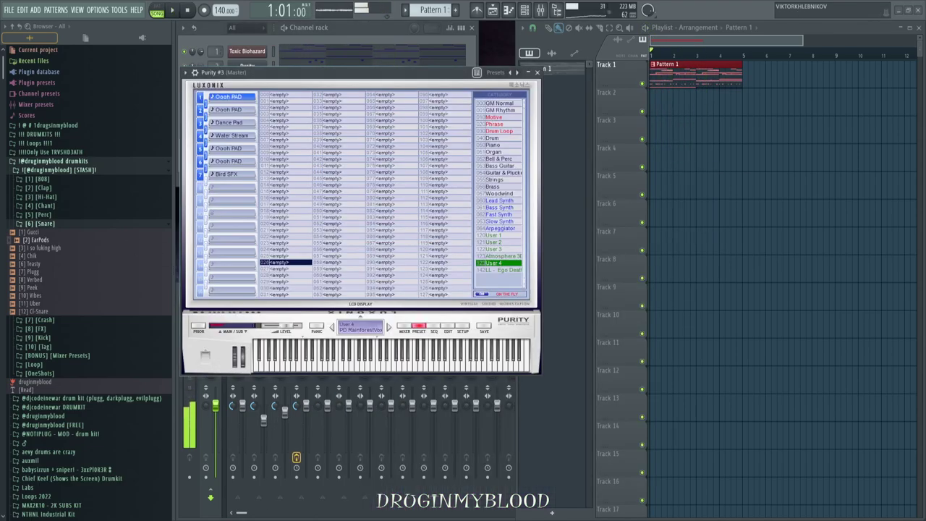
pyautogui.click(500, 256)
pyautogui.click(338, 179)
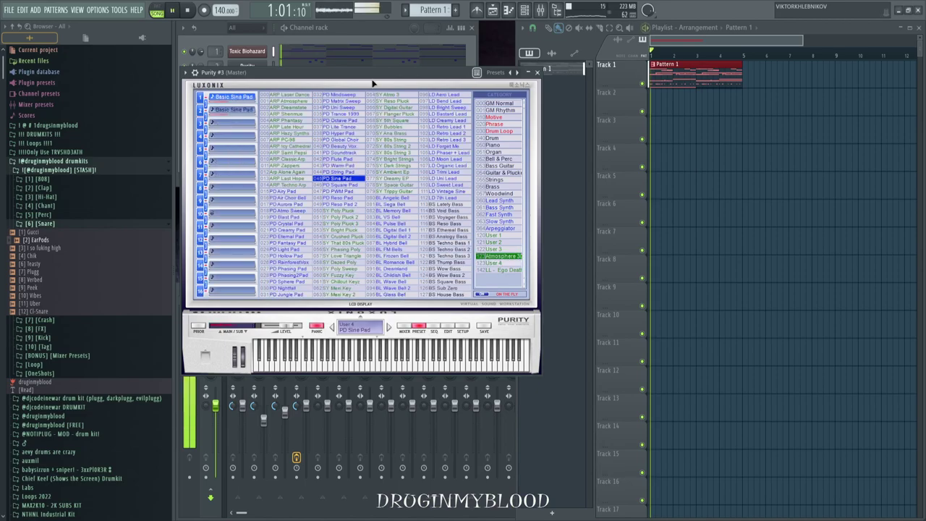
pyautogui.click(340, 133)
pyautogui.press('space')
pyautogui.press('space')
pyautogui.press('Escape')
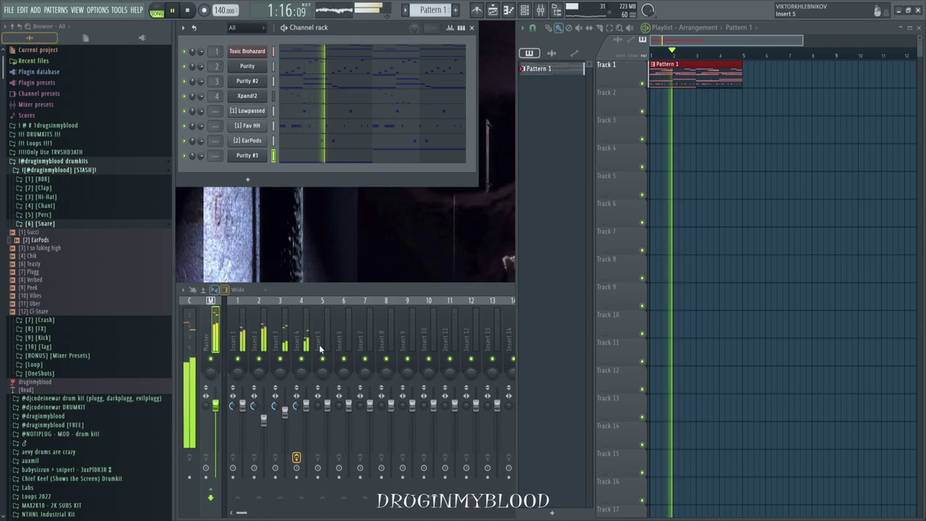
# Route Purity #3 to Insert 5 and lower that insert's volume to about 84% (-3.7 dB)
pyautogui.click(320, 349)
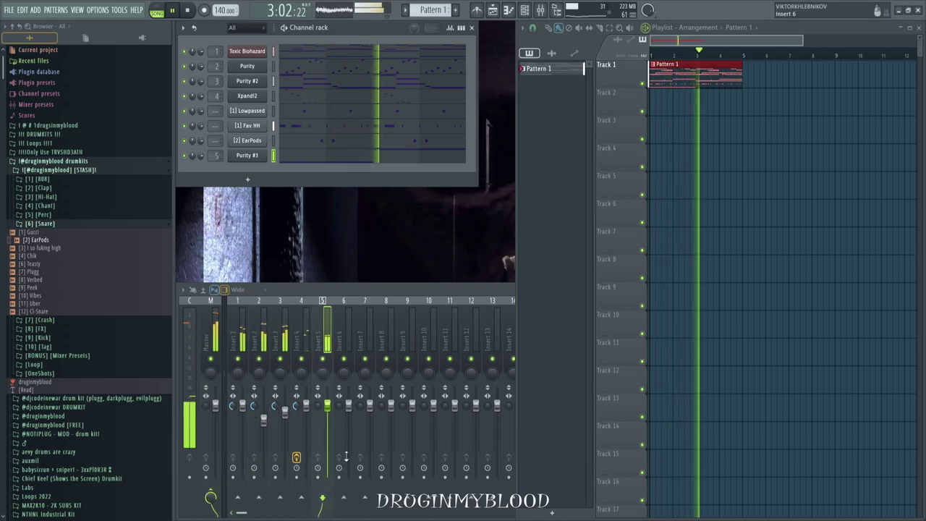
pyautogui.moveTo(327, 405); pyautogui.dragTo(327, 417)
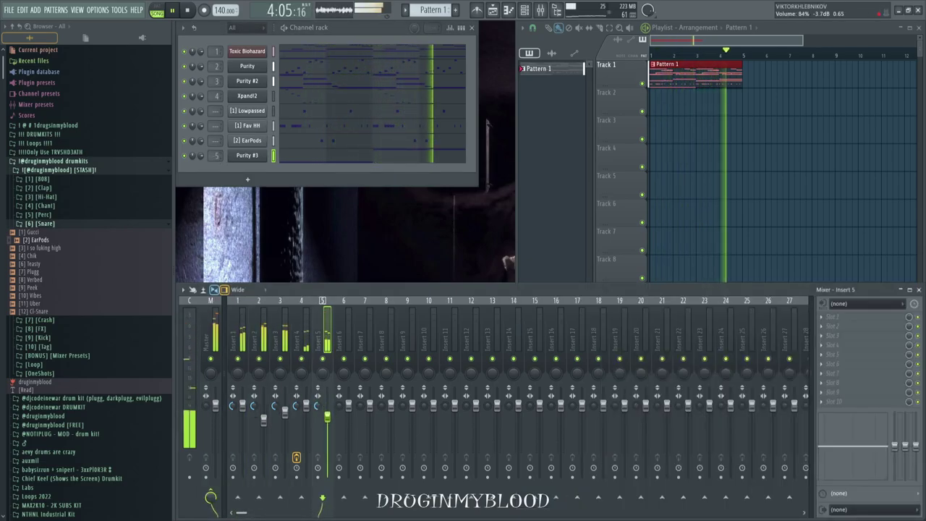
# Audition more Atmosphere bank presets in Purity #3, load PD Mindsweep and close the plugin
pyautogui.click(249, 155)
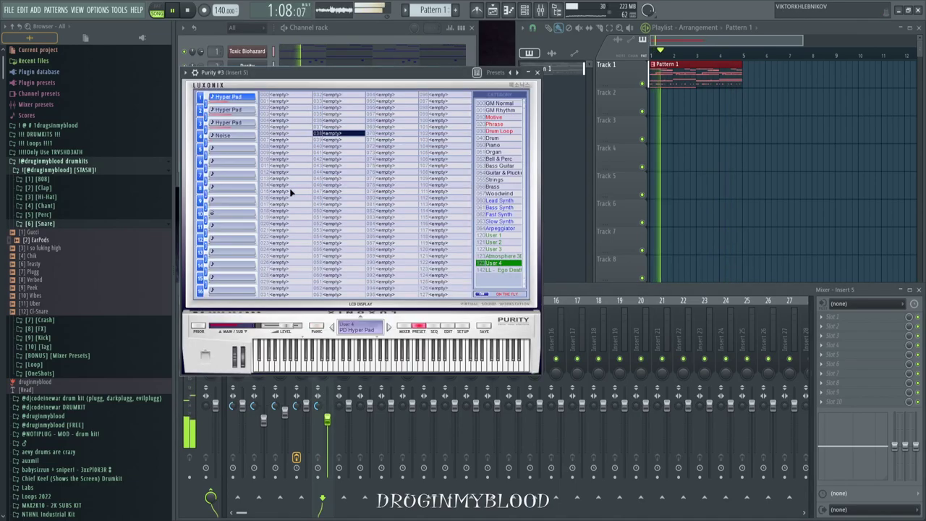
pyautogui.click(499, 256)
pyautogui.click(444, 159)
pyautogui.click(341, 230)
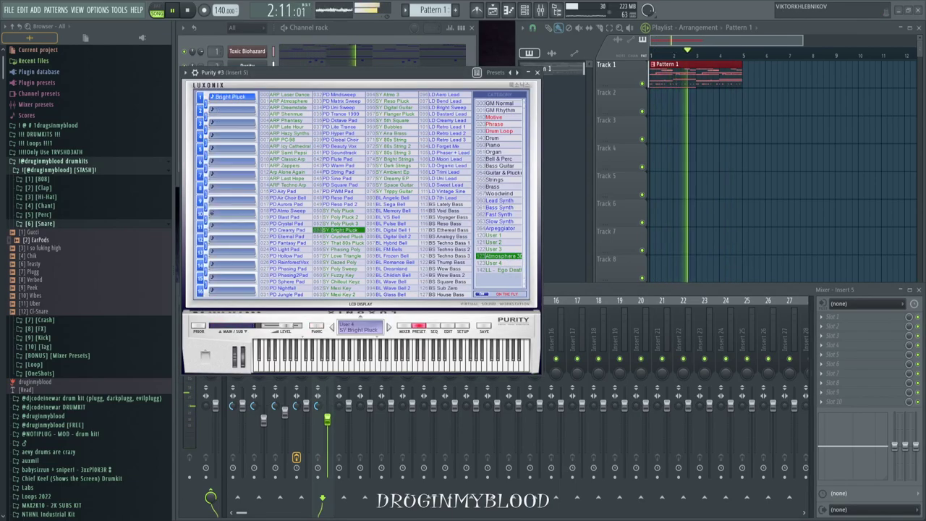
pyautogui.click(337, 165)
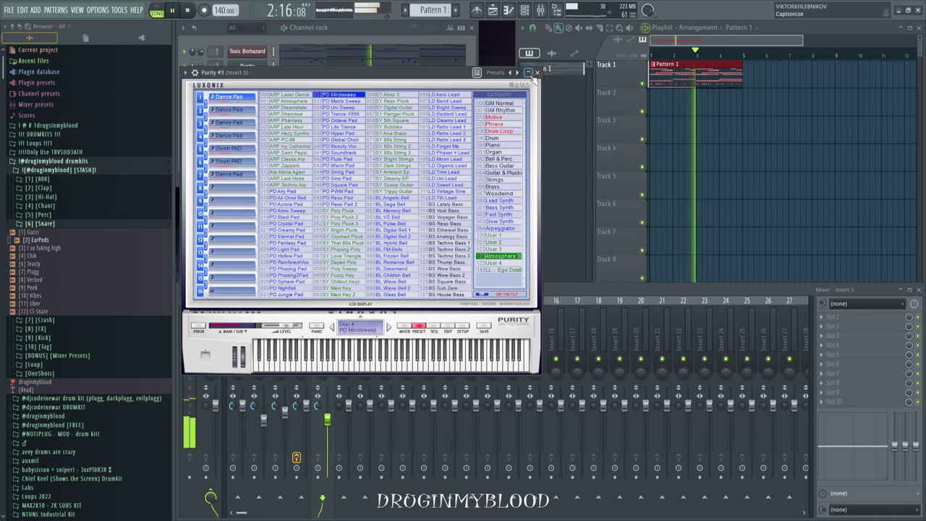
pyautogui.press('Escape')
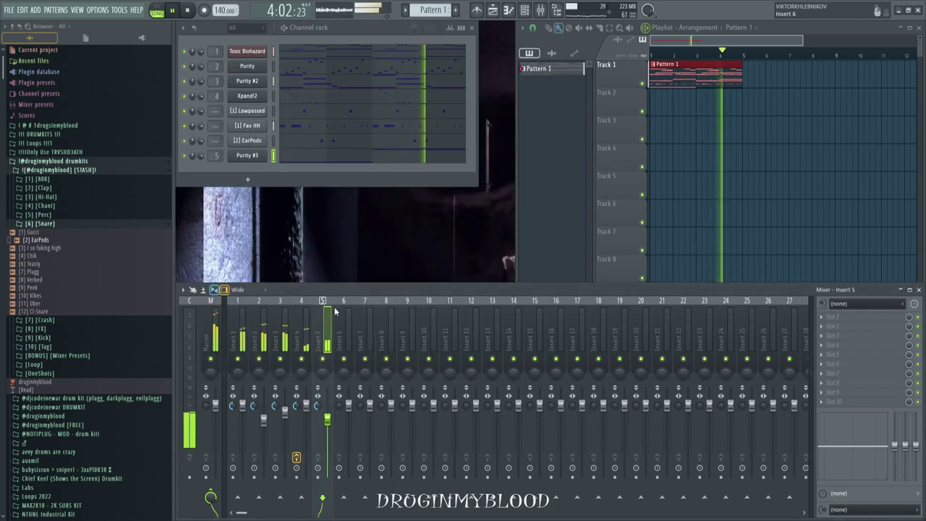
# Look through the 808 samples in the [STASH] kit and close their folder
pyautogui.click(42, 178)
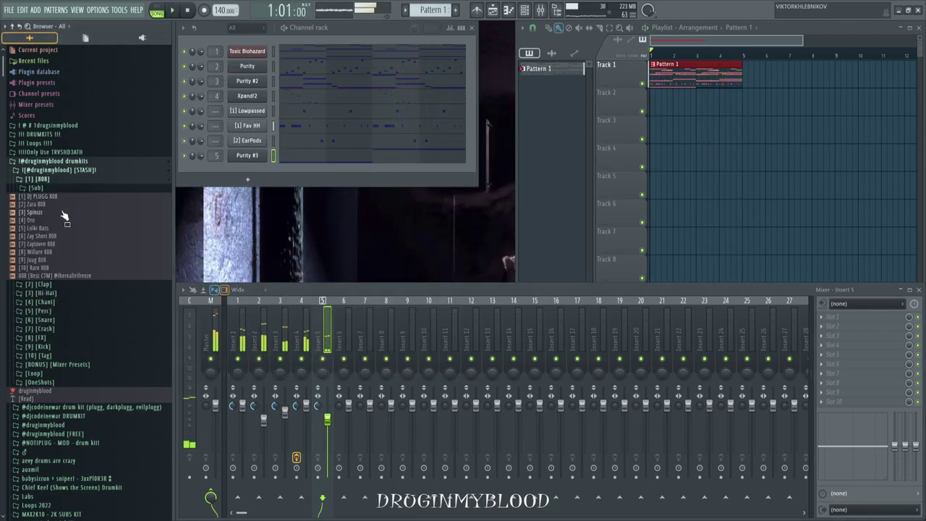
pyautogui.click(83, 180)
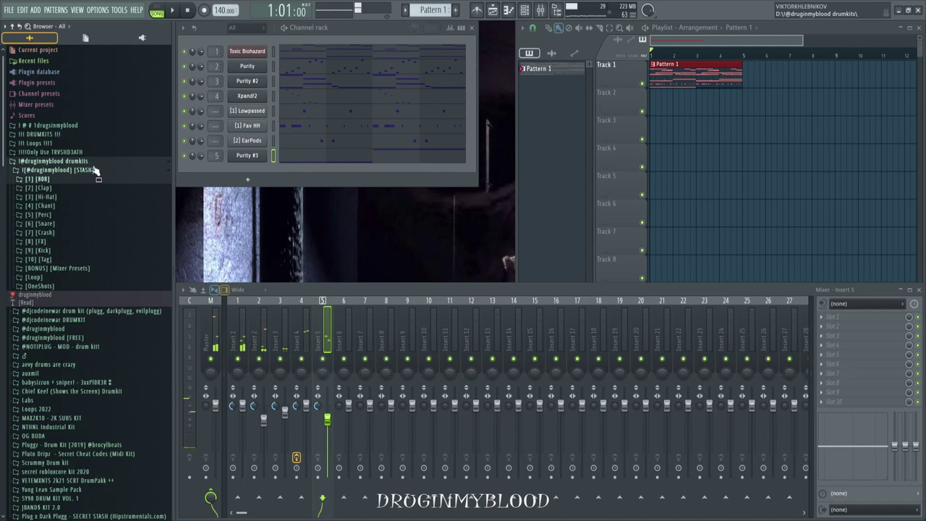
pyautogui.click(93, 164)
pyautogui.click(91, 164)
pyautogui.click(89, 171)
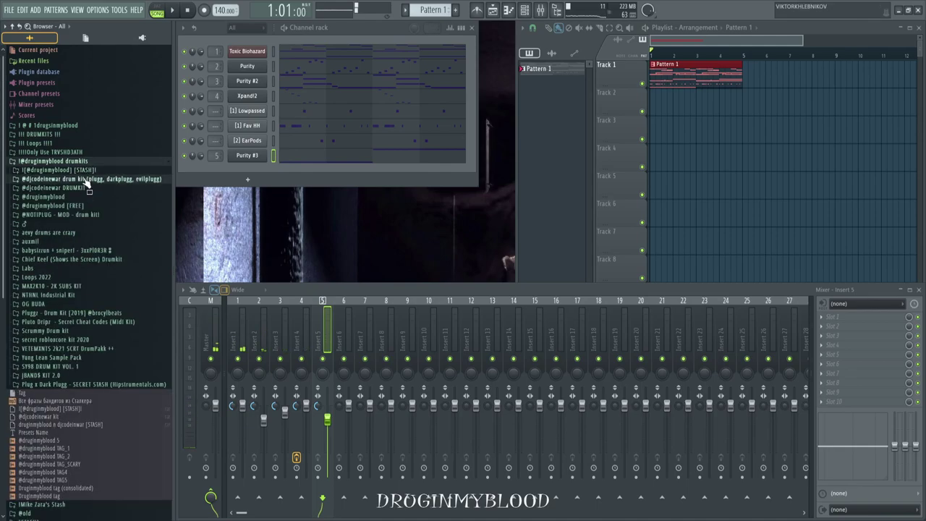
pyautogui.click(86, 179)
pyautogui.click(84, 190)
pyautogui.moveTo(107, 220); pyautogui.dragTo(272, 168)
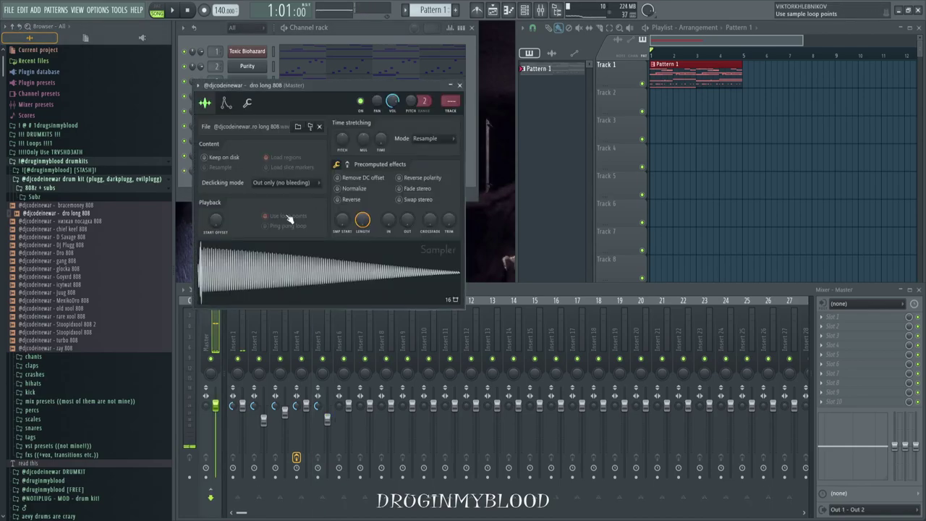
# Enable the dro long 808's volume envelope with hold and release at maximum and delay, attack, decay and sustain at minimum
pyautogui.click(226, 102)
pyautogui.moveTo(219, 115); pyautogui.dragTo(345, 183)
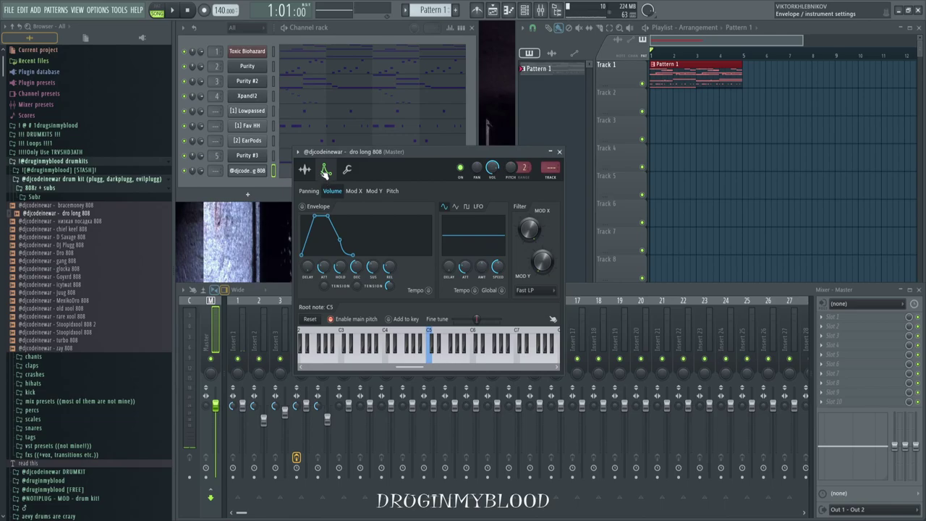
pyautogui.moveTo(325, 267); pyautogui.dragTo(346, 259)
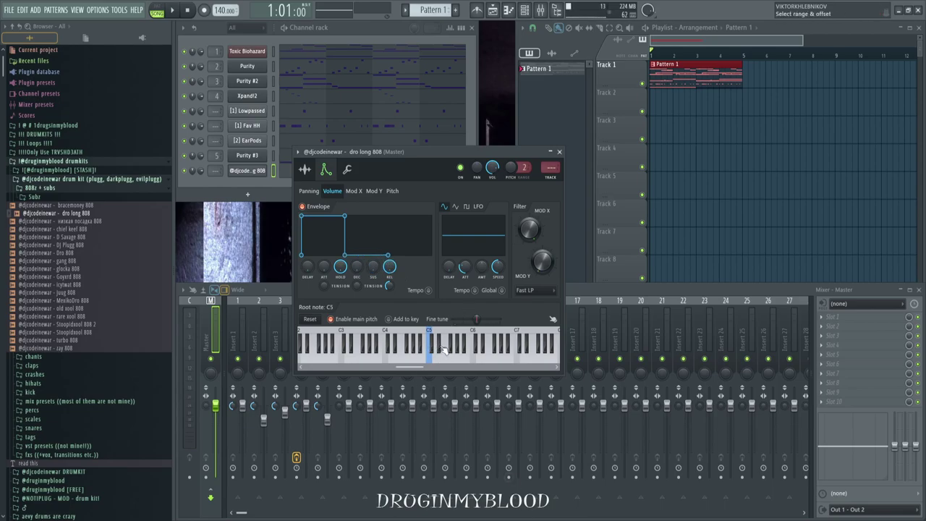
pyautogui.click(560, 151)
pyautogui.click(250, 170)
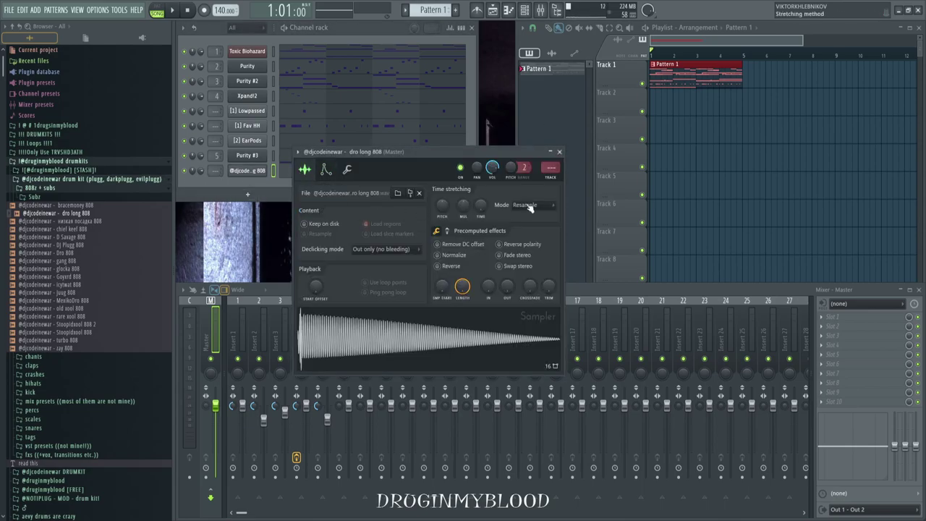
pyautogui.click(560, 152)
# Place three consecutive F#5 notes from the start of bar 1 and an A5 note in bar 2 for the dro long 808
pyautogui.press('F7')
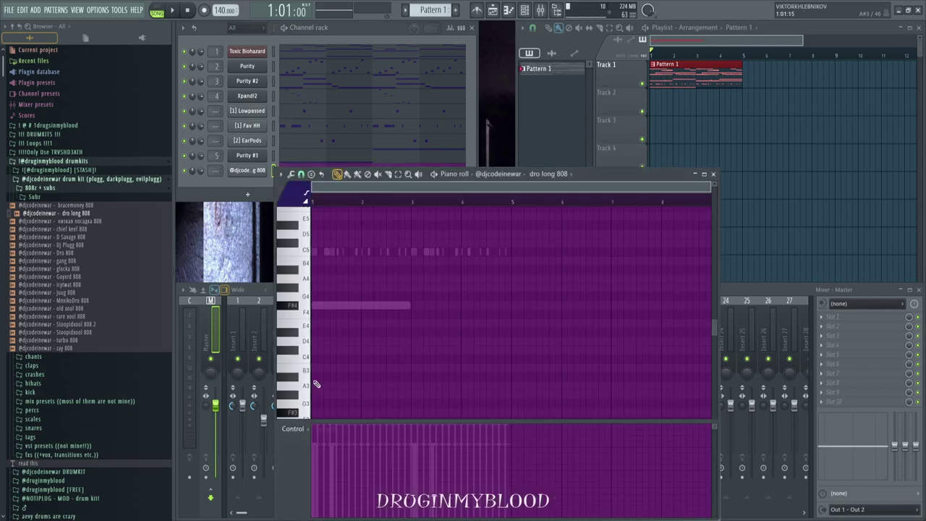
pyautogui.scroll(4, 302, 381)
pyautogui.scroll(4, 311, 369)
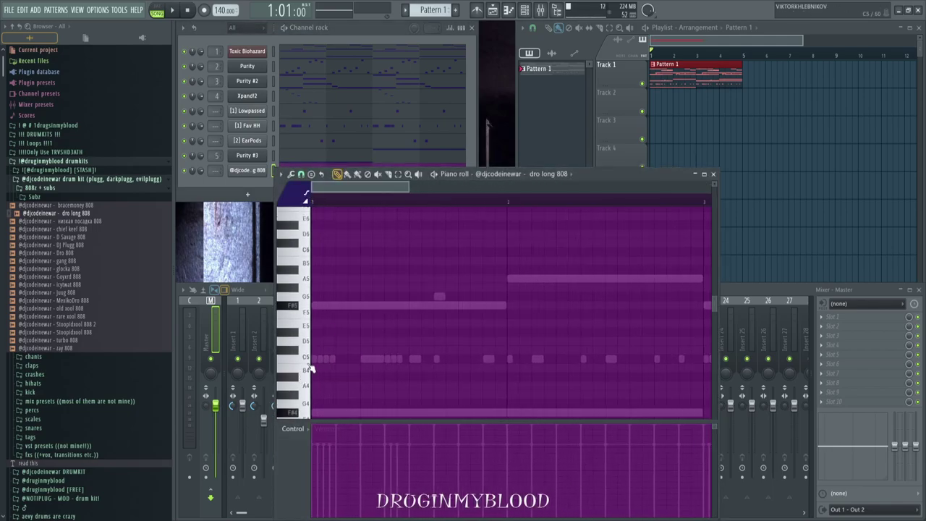
pyautogui.click(316, 306)
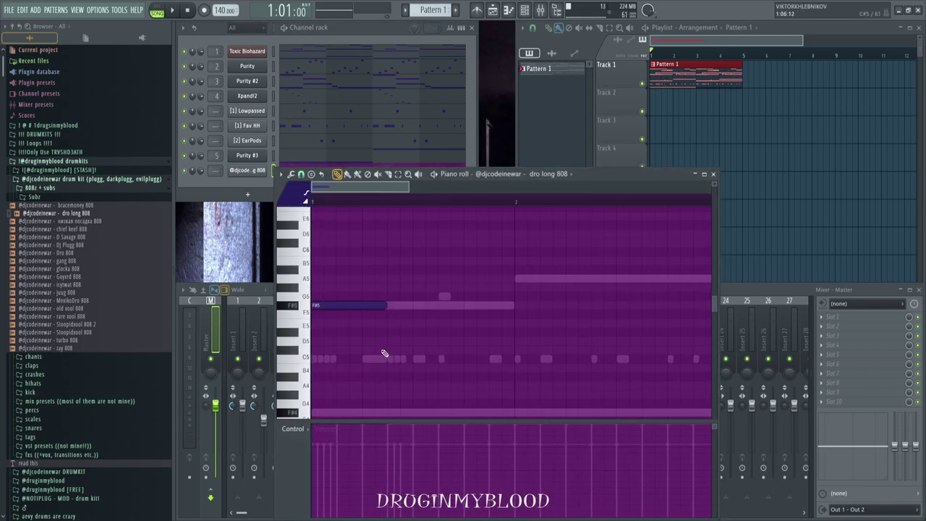
pyautogui.press('space')
pyautogui.click(391, 306)
pyautogui.click(468, 306)
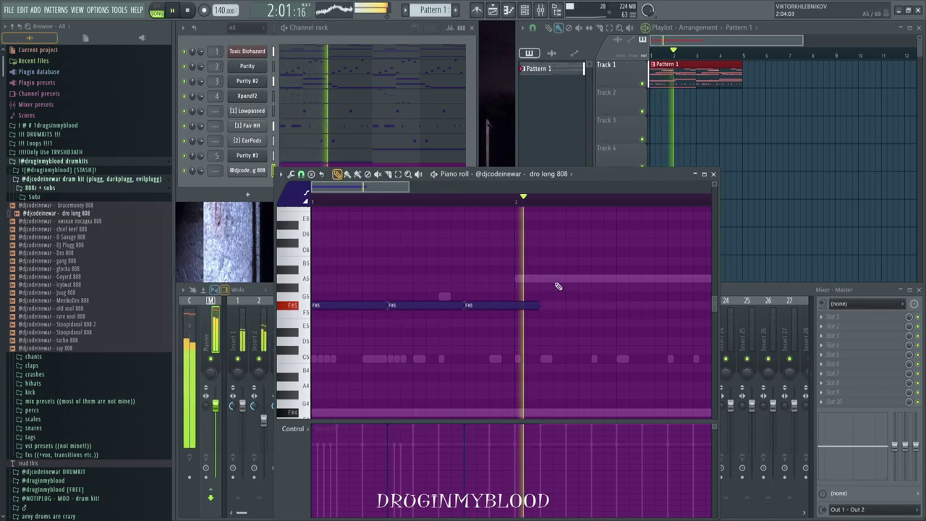
pyautogui.click(550, 280)
pyautogui.press('space')
pyautogui.press('space')
pyautogui.press('space')
# Check the release time in the dro long 808's volume envelope
pyautogui.click(253, 171)
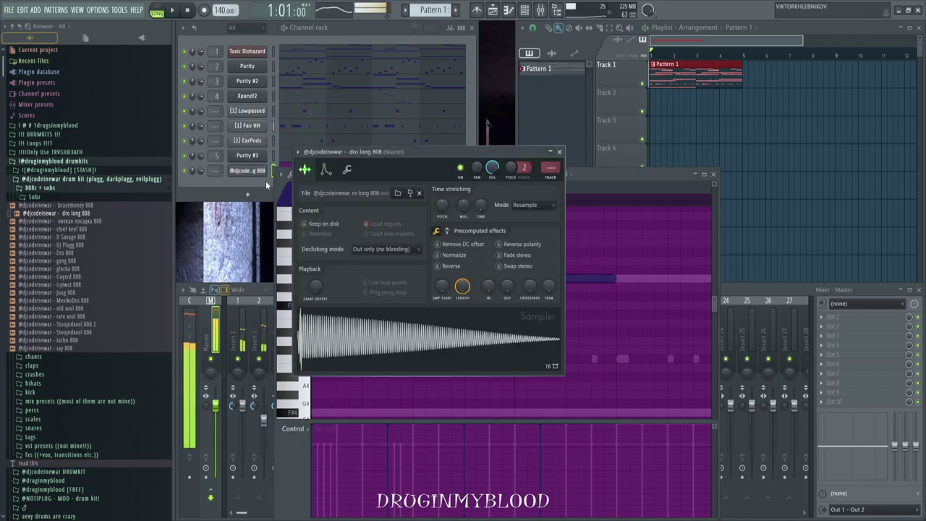
pyautogui.click(326, 169)
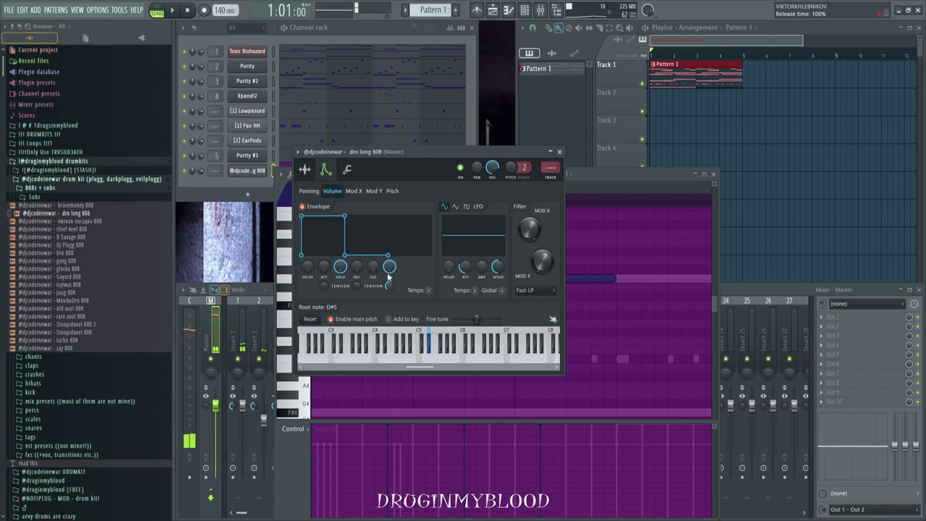
pyautogui.click(559, 152)
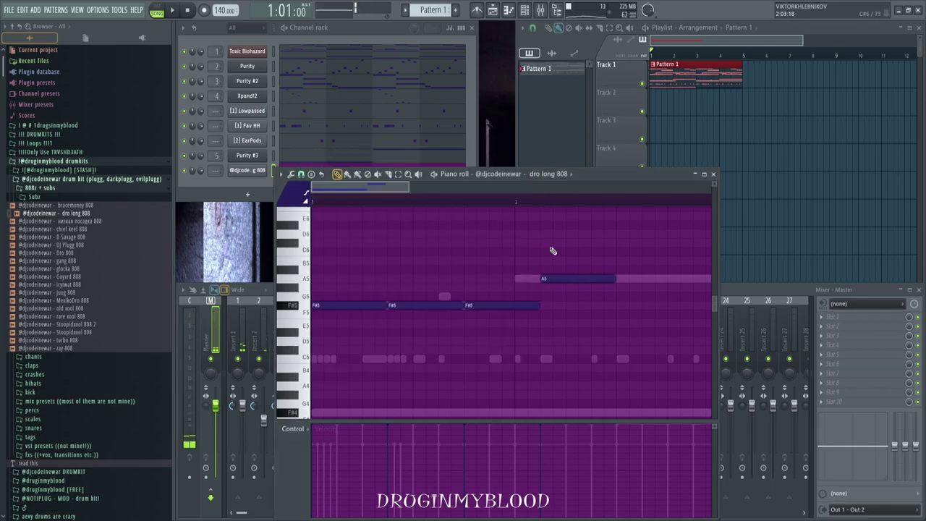
# Fill the rest of bar 2 of the 808 line with three consecutive A5 notes, keeping the first one short
pyautogui.press('space')
pyautogui.scroll(-3, 577, 279)
pyautogui.press('space')
pyautogui.press('space')
pyautogui.moveTo(485, 277)
pyautogui.mouseDown()
pyautogui.moveTo(457, 277)
pyautogui.moveTo(503, 278)
pyautogui.mouseUp()
pyautogui.click(462, 278)
pyautogui.click(506, 279)
# Add three F#5 notes from the start of bar 3 and lengthen the last one into bar 4
pyautogui.click(557, 308)
pyautogui.click(593, 306)
pyautogui.click(643, 306)
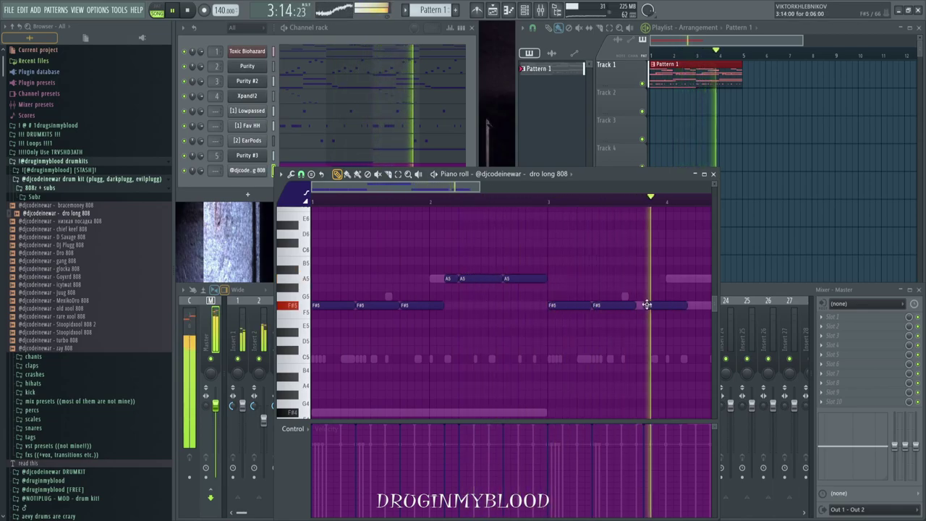
pyautogui.scroll(-2, 626, 272)
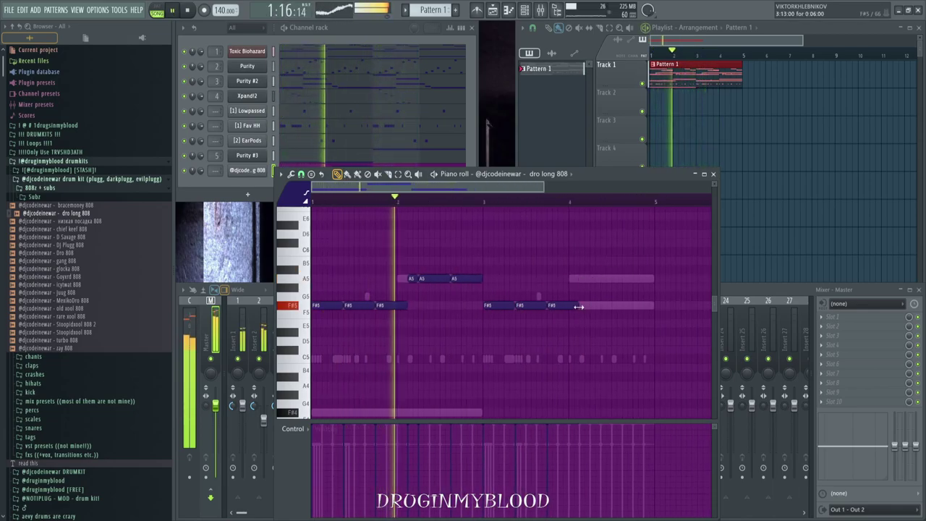
pyautogui.moveTo(580, 306); pyautogui.dragTo(585, 307)
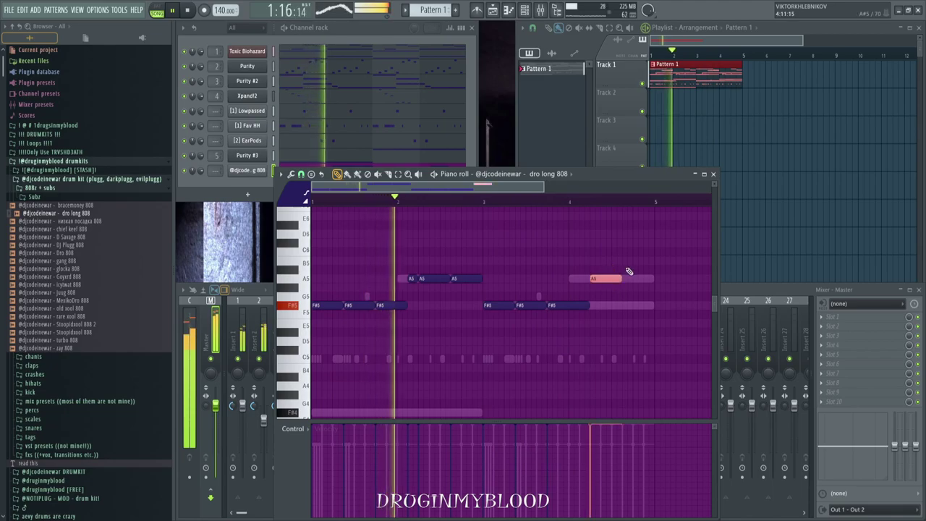
# Finish bar 4 of the 808 line with a high A6 note followed by F#6 and close the piano roll
pyautogui.scroll(3, 622, 303)
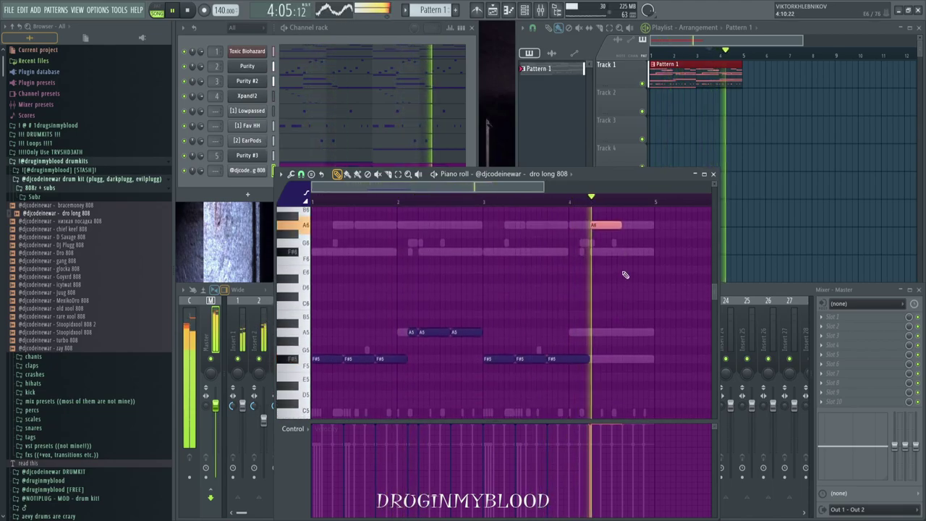
pyautogui.scroll(-2, 653, 282)
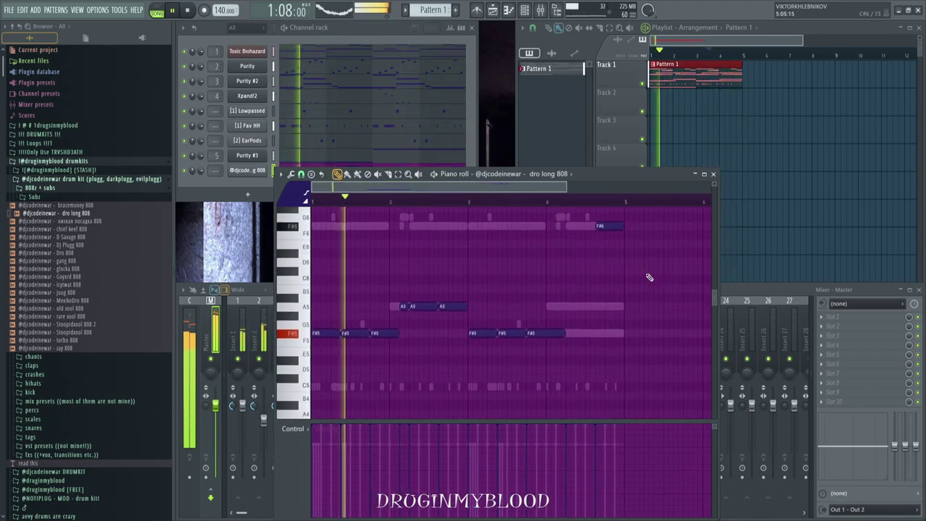
pyautogui.click(712, 177)
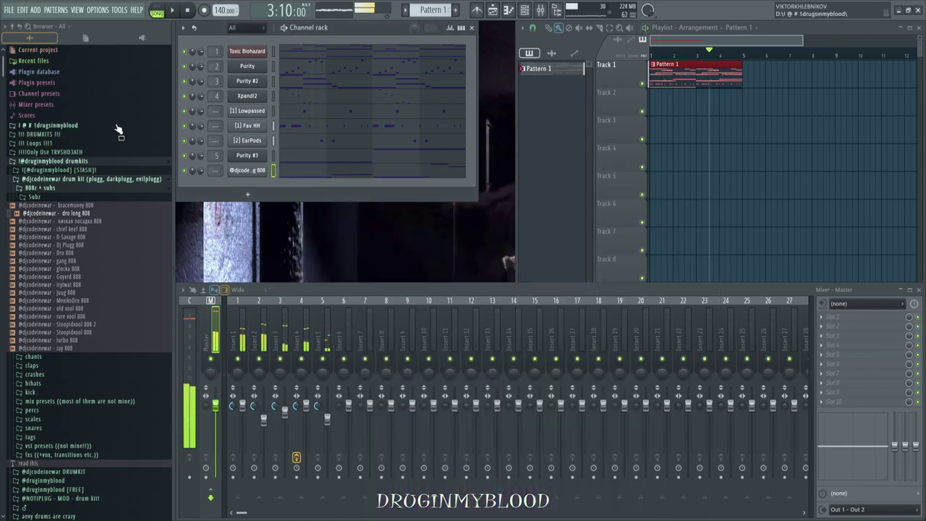
# Load the [Master Preset] mixer preset from the [STASH] kit onto the Master track and collapse the kit folders
pyautogui.click(77, 181)
pyautogui.click(81, 171)
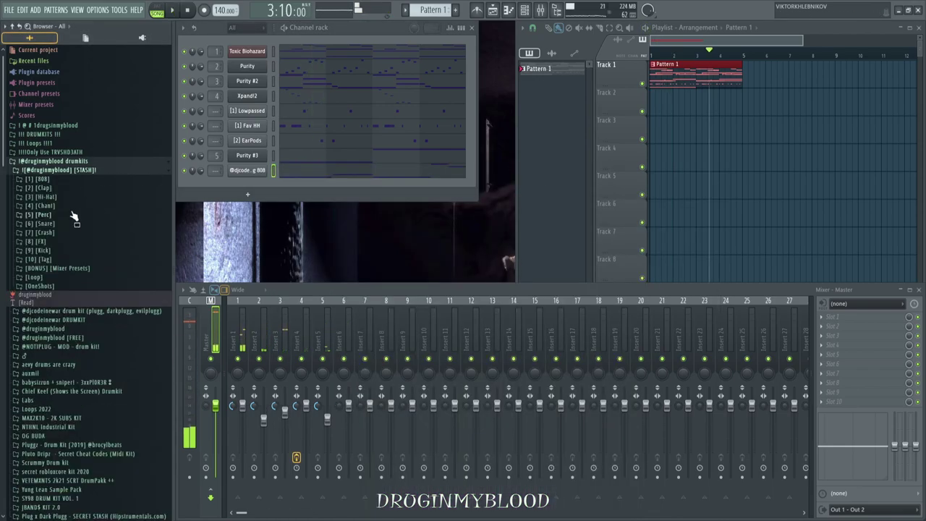
pyautogui.click(77, 269)
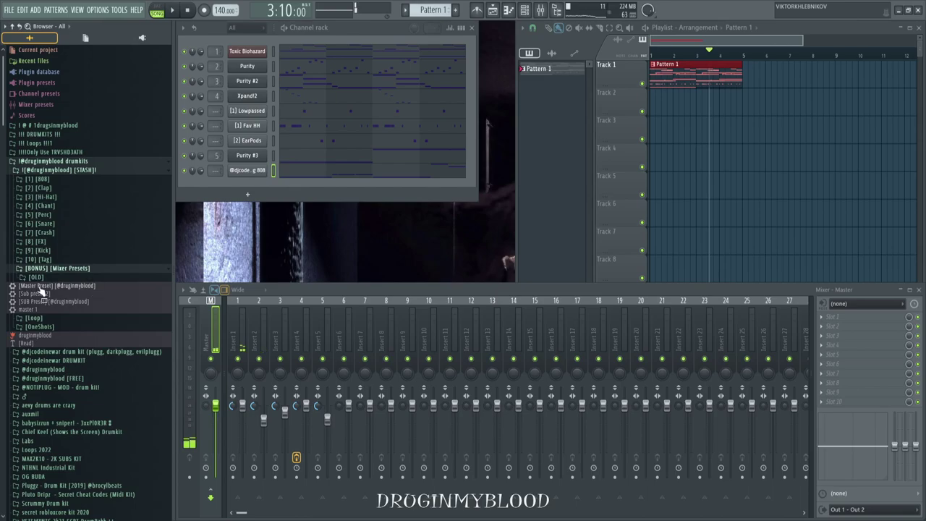
pyautogui.moveTo(35, 287); pyautogui.dragTo(203, 304)
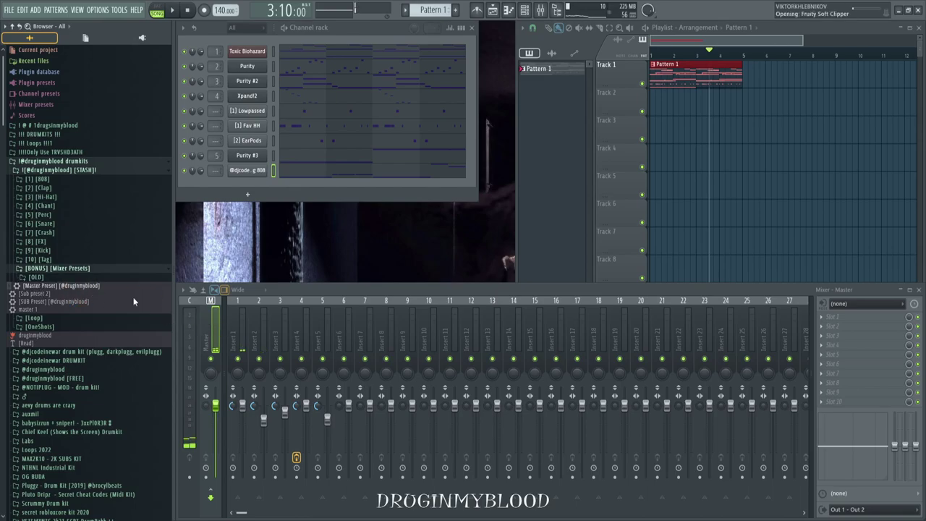
pyautogui.click(110, 269)
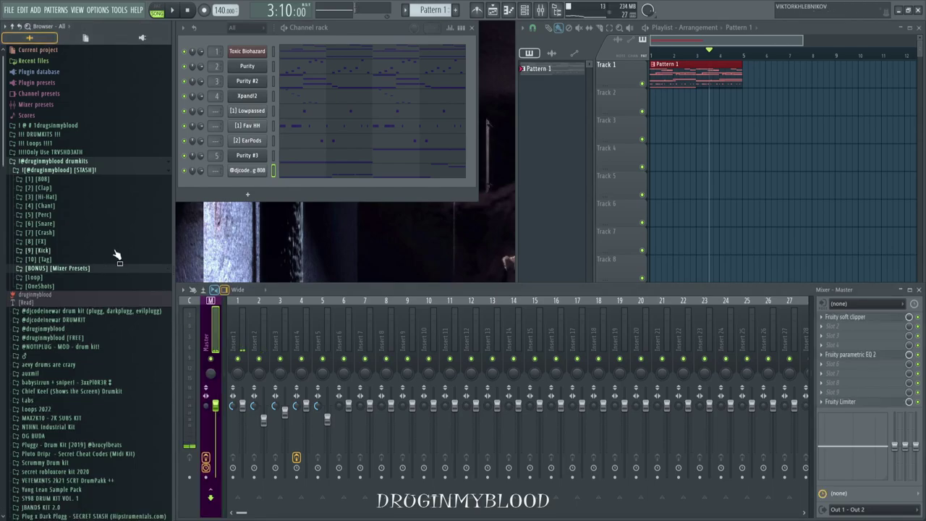
pyautogui.click(137, 170)
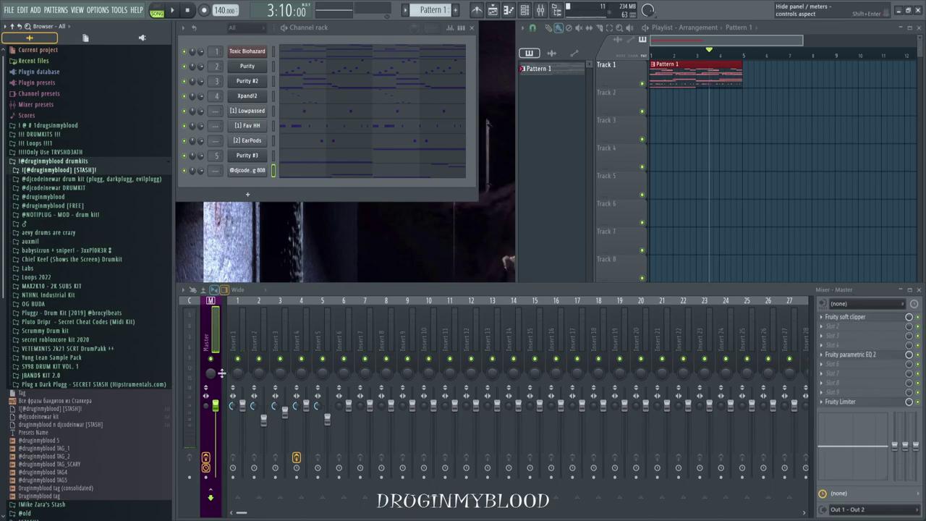
# Route the dro long 808 to Insert 10 and shape it with Fruity parametric EQ 2, boosting bands 1 and 4 and cutting band 2 by 9 dB at 149 Hz
pyautogui.moveTo(213, 172); pyautogui.dragTo(212, 172)
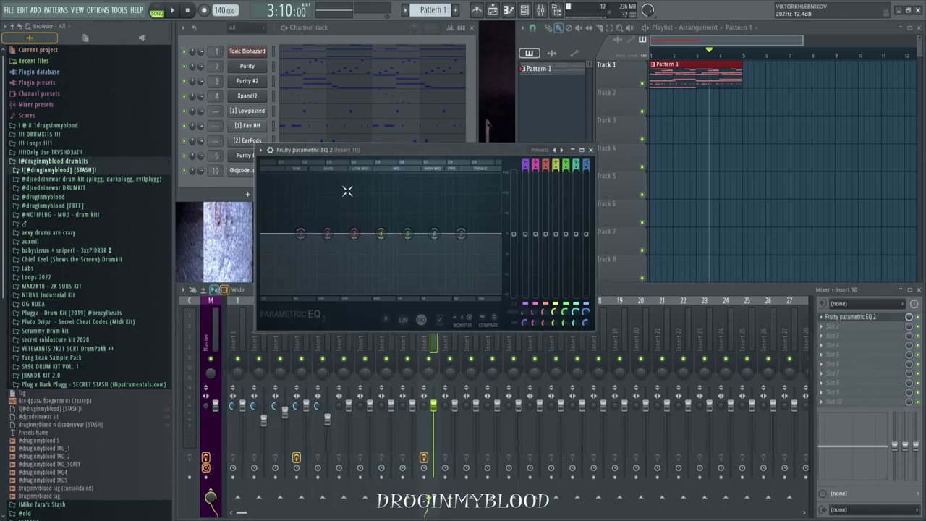
pyautogui.moveTo(355, 234); pyautogui.dragTo(400, 197)
pyautogui.press('space')
pyautogui.moveTo(322, 250); pyautogui.dragTo(329, 265)
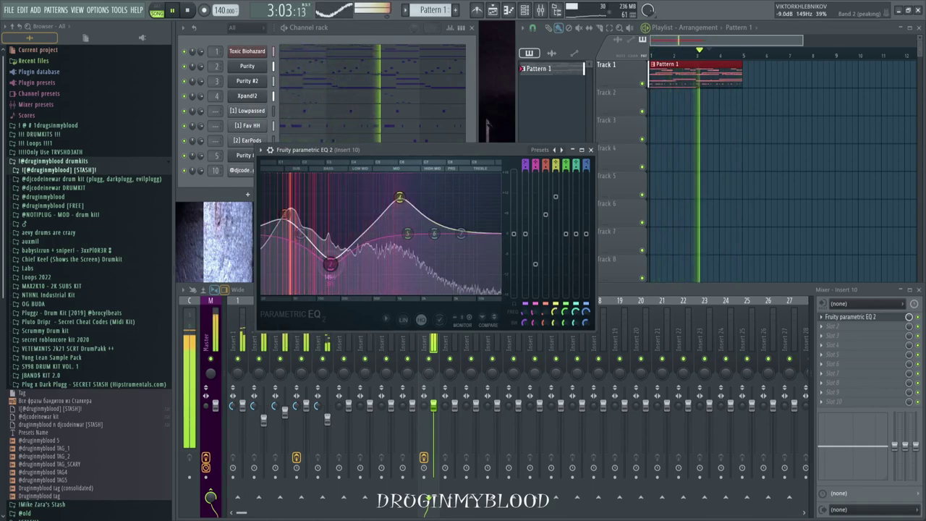
pyautogui.click(590, 150)
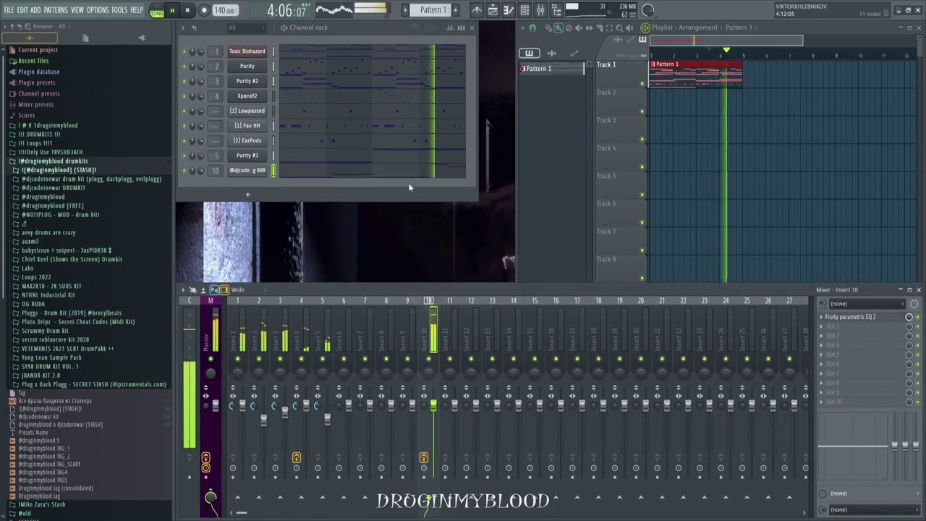
pyautogui.press('space')
# Add the [7] Bongo sample from the [STASH] kit's [Perc] folder to the channel rack
pyautogui.click(92, 171)
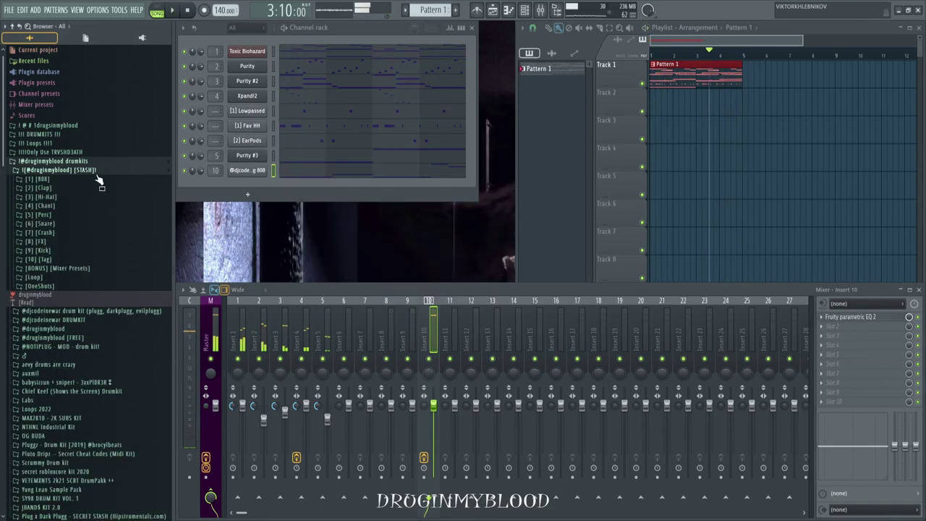
pyautogui.click(73, 216)
pyautogui.moveTo(73, 276); pyautogui.dragTo(300, 184)
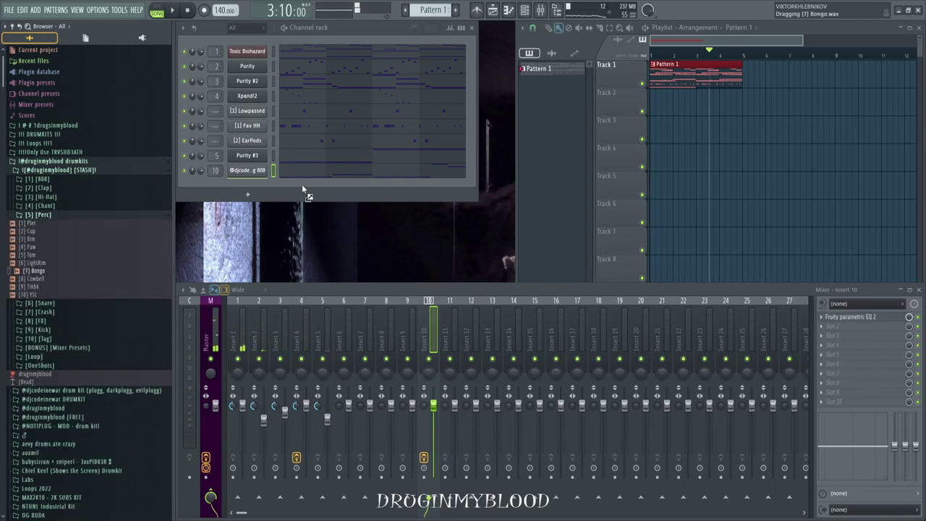
# Place a C5 Bongo note early in bar 1 and try to duplicate the first two bars into bars 3 and 4
pyautogui.click(362, 184)
pyautogui.scroll(-3, 346, 339)
pyautogui.press('space')
pyautogui.click(349, 305)
pyautogui.press('space')
pyautogui.press('space')
pyautogui.scroll(-2, 426, 305)
pyautogui.scroll(-3, 426, 302)
pyautogui.moveTo(425, 203); pyautogui.dragTo(313, 205)
pyautogui.hotkey('ctrl', 'b')
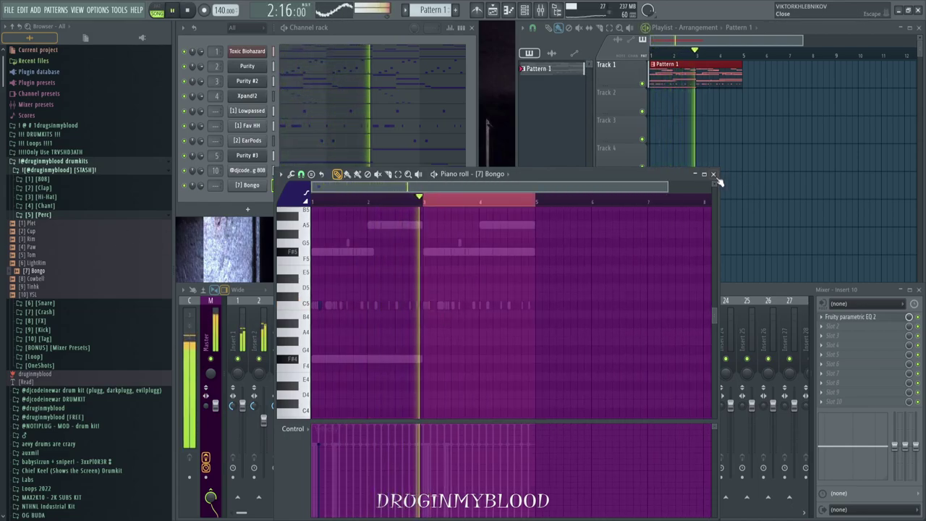
pyautogui.press('F7')
# Add the [1] Plet percussion sample, place a C5 note in bar 1 and duplicate the first two bars into bars 3 and 4
pyautogui.press('space')
pyautogui.moveTo(91, 225); pyautogui.dragTo(312, 206)
pyautogui.press('F7')
pyautogui.press('space')
pyautogui.click(327, 308)
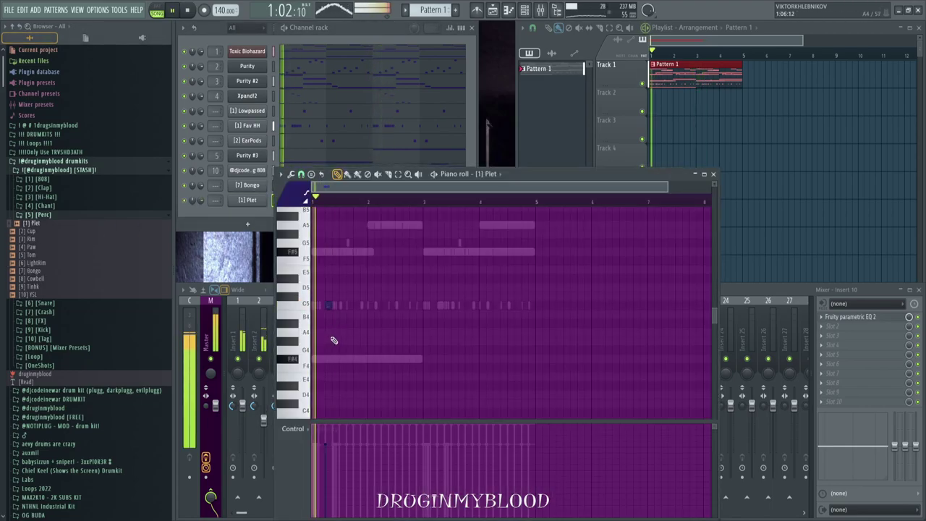
pyautogui.moveTo(427, 201); pyautogui.dragTo(307, 201)
pyautogui.hotkey('ctrl', 'b')
# Pan the Plet channel 30% right and close its sampler and piano roll
pyautogui.click(249, 201)
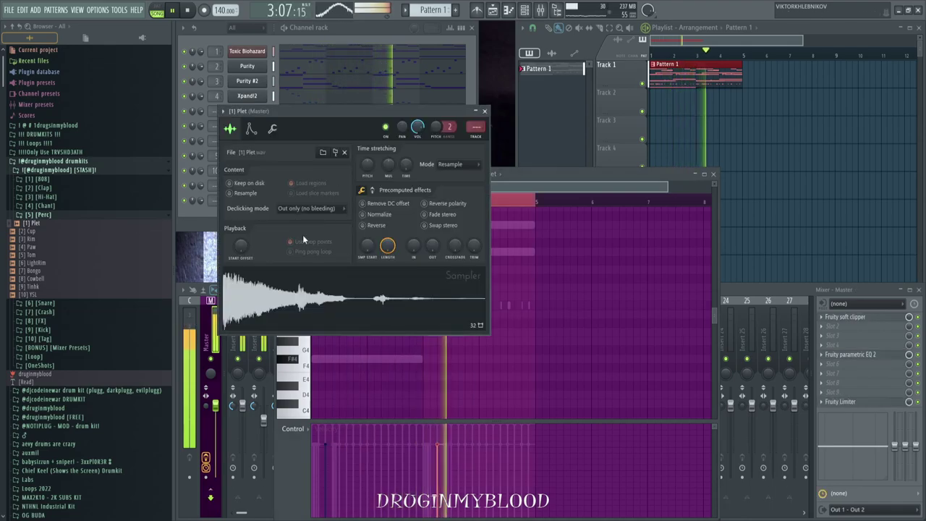
pyautogui.moveTo(402, 135); pyautogui.dragTo(403, 130)
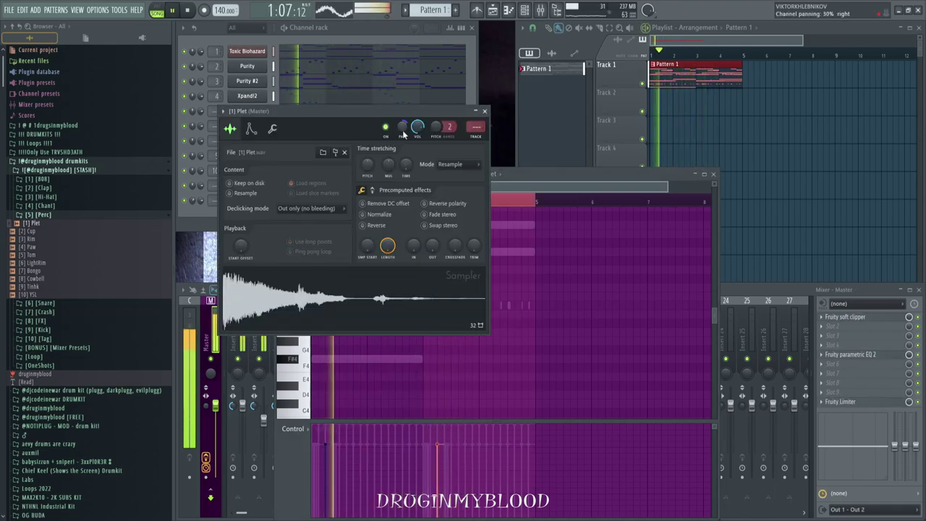
pyautogui.click(484, 110)
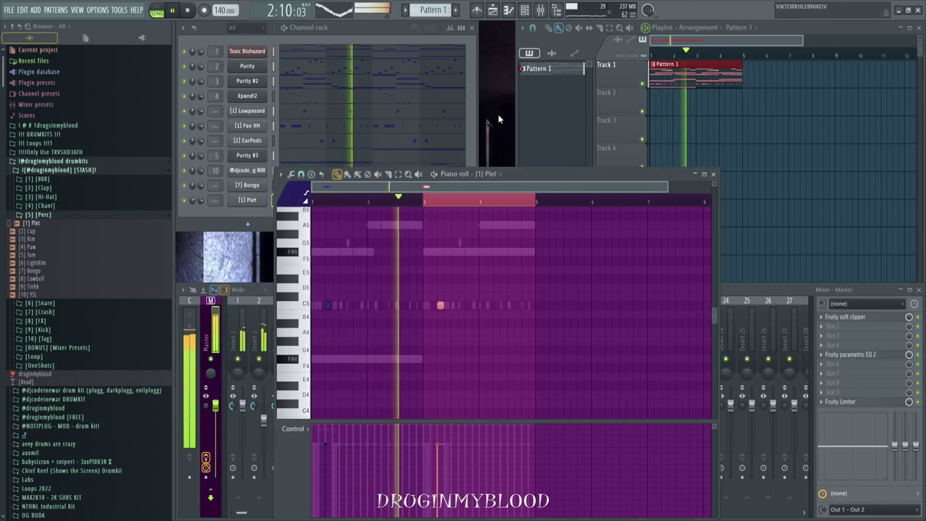
pyautogui.click(712, 174)
# Add the [6] Zay2 sample from the [STASH] kit's [Crash] folder to the channel rack
pyautogui.click(93, 216)
pyautogui.click(84, 233)
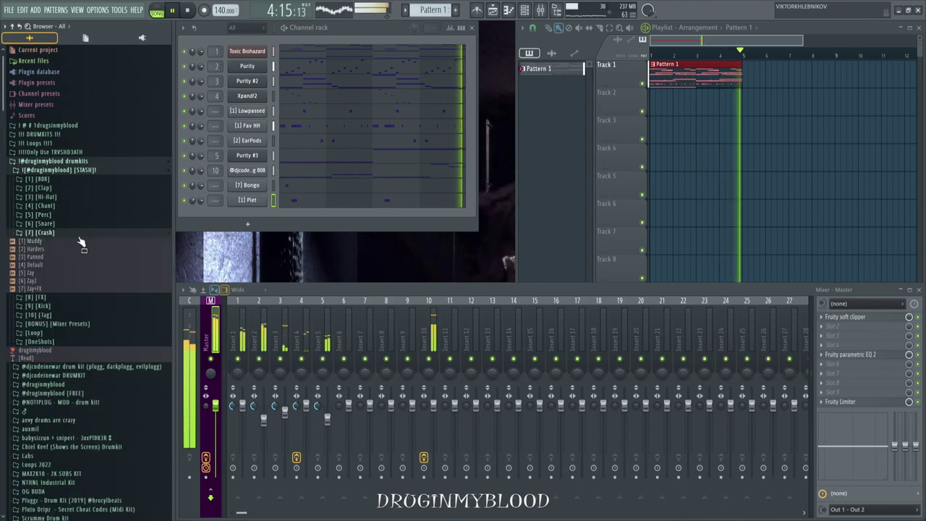
pyautogui.moveTo(37, 280); pyautogui.dragTo(303, 214)
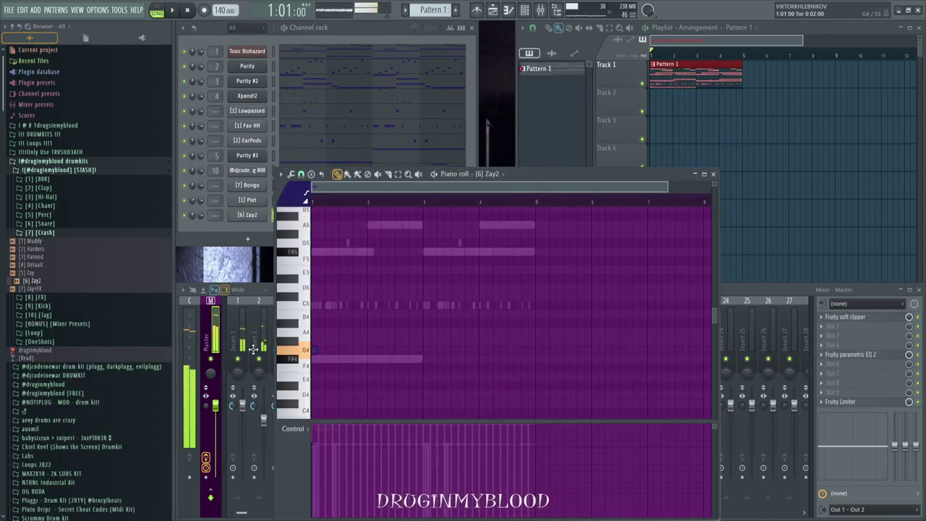
# Close the Zay2 piano roll, route the channel to mixer track 7, and lower that track's volume and adjust its stereo separation
pyautogui.press('space')
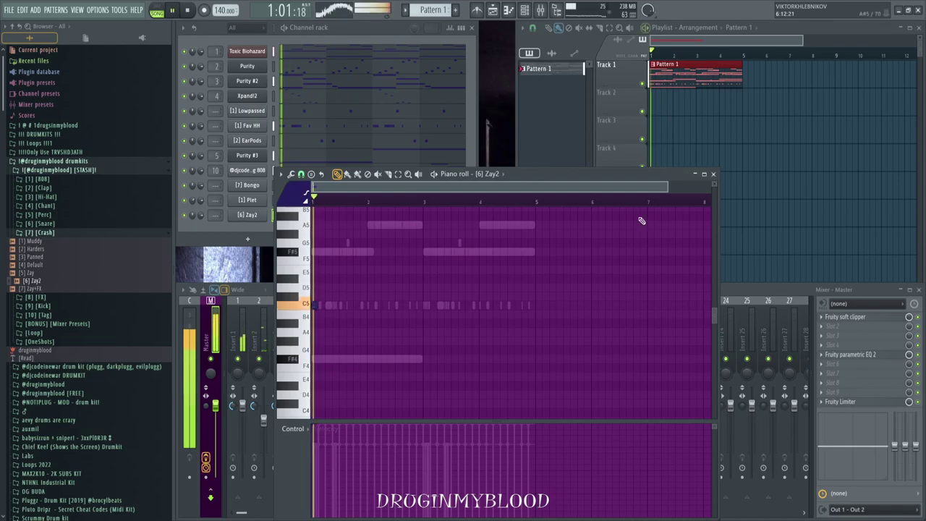
pyautogui.click(712, 174)
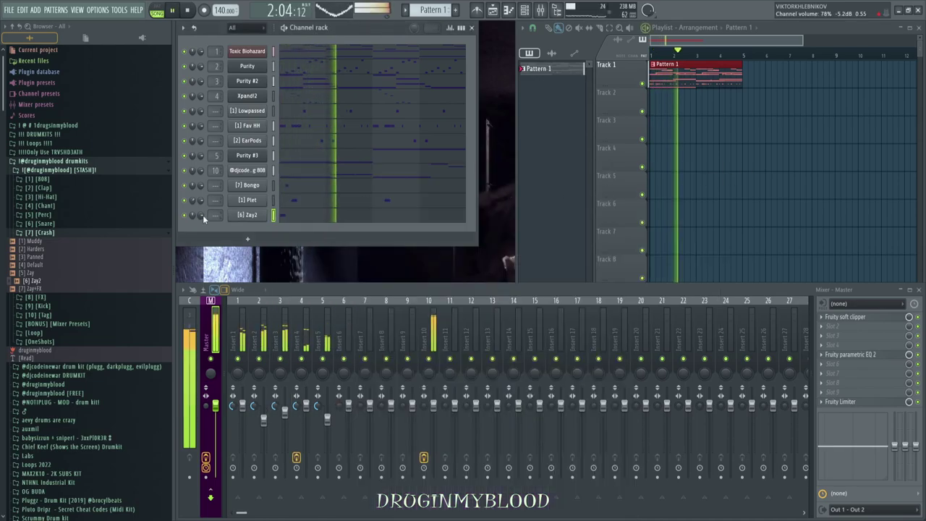
pyautogui.moveTo(214, 215); pyautogui.dragTo(215, 201)
pyautogui.moveTo(369, 406); pyautogui.dragTo(369, 419)
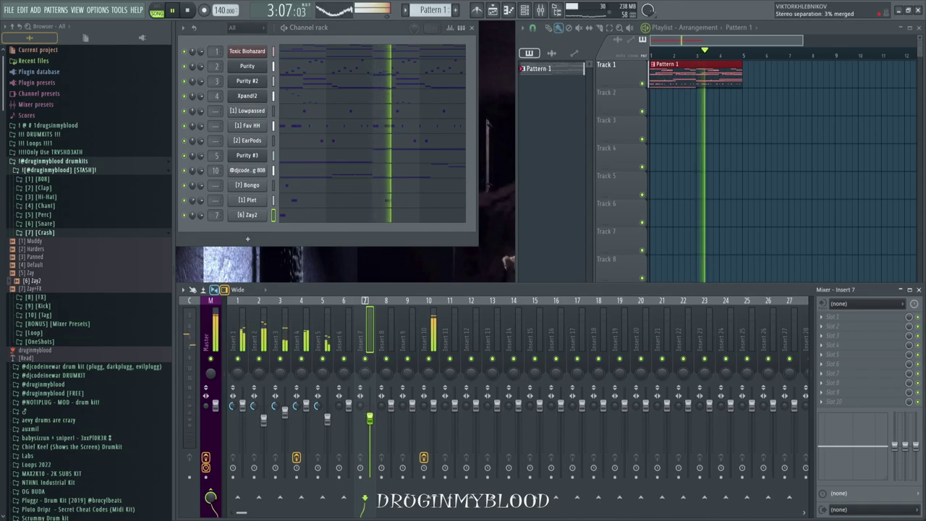
# Switch the browser from the [Crash] to the [Chant] folder and move the Purity #3 channel up directly below Xpand!2
pyautogui.click(62, 233)
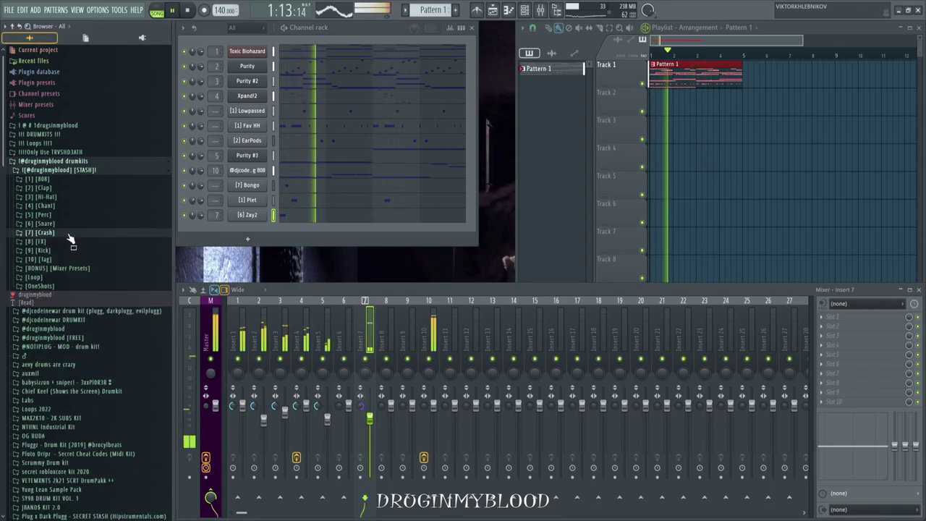
pyautogui.click(71, 207)
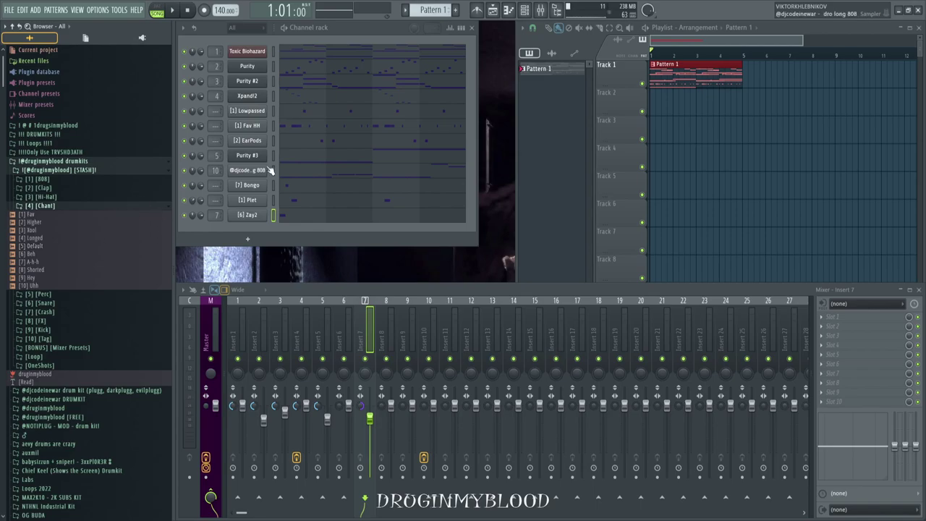
pyautogui.moveTo(266, 161); pyautogui.dragTo(264, 116)
# In Insert 10's Fruity parametric EQ 2, adjust the low band 3 and raise band 4 to 11.5 dB at 1113 Hz
pyautogui.click(435, 313)
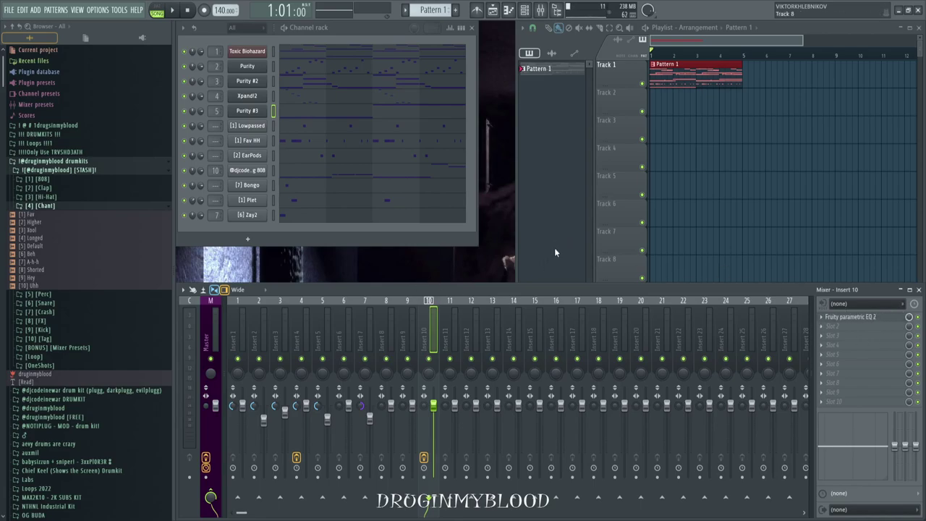
pyautogui.click(865, 323)
pyautogui.moveTo(370, 150); pyautogui.dragTo(543, 183)
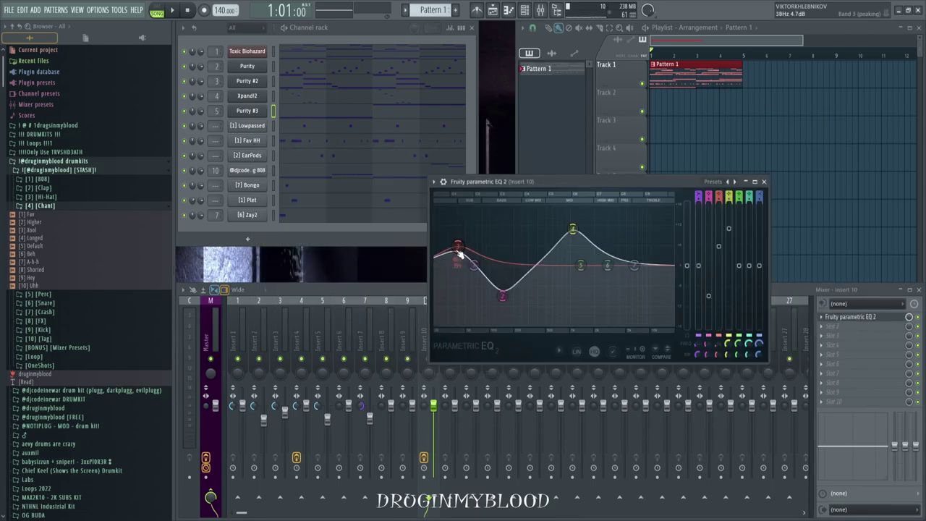
pyautogui.moveTo(460, 244); pyautogui.dragTo(468, 250)
pyautogui.moveTo(572, 230); pyautogui.dragTo(573, 227)
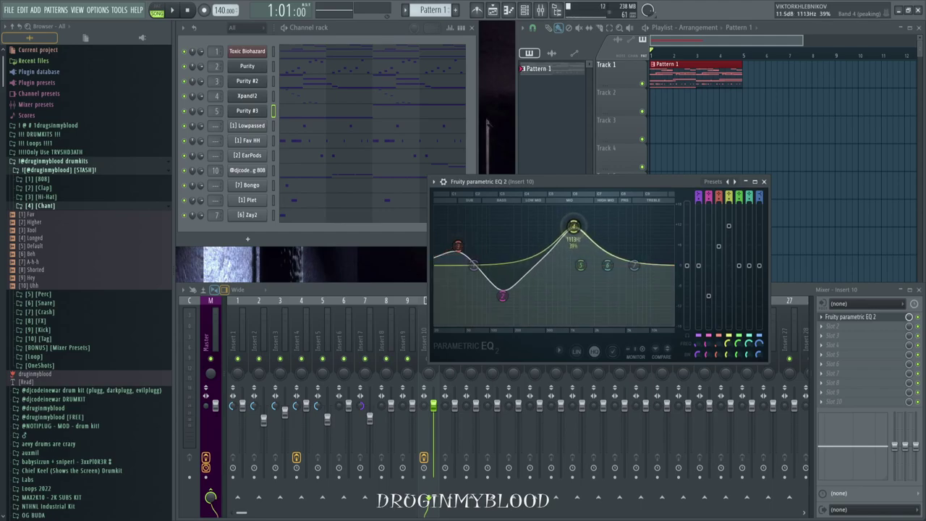
pyautogui.click(764, 182)
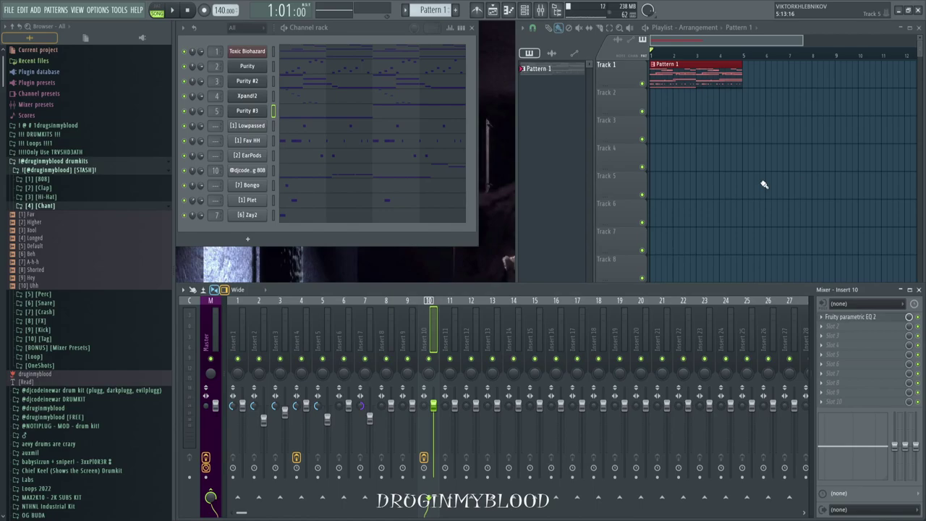
# Replace the existing clip on Track 1 with the five synth patterns, Toxic Biohazard to Purity #3, stacked on tracks 1 to 5 from bar 1
pyautogui.click(147, 207)
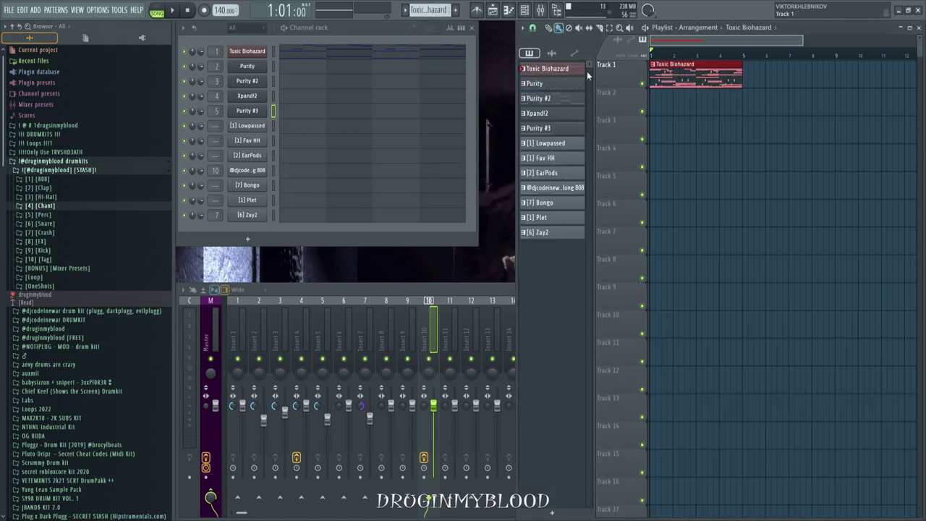
pyautogui.press('Delete')
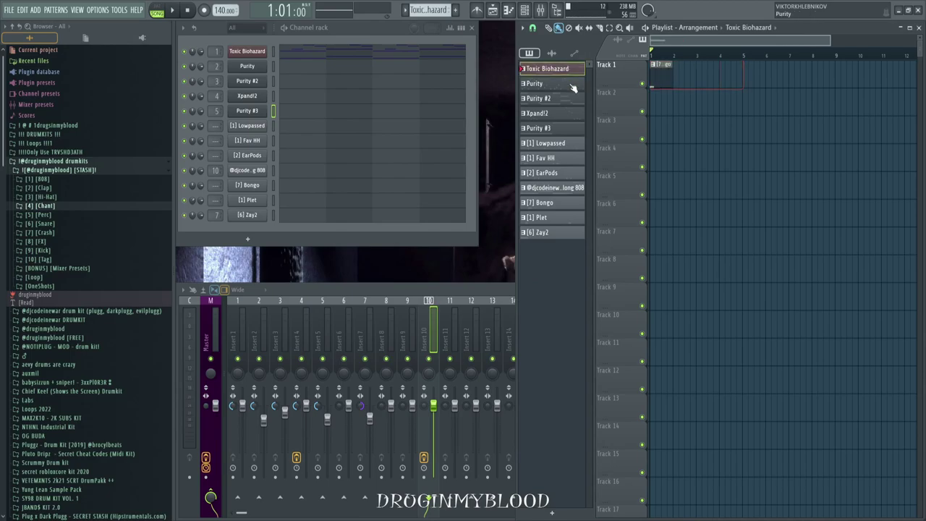
pyautogui.keyDown('shift'); pyautogui.click(556, 130); pyautogui.keyUp('shift')
pyautogui.moveTo(564, 78)
pyautogui.mouseDown()
pyautogui.moveTo(680, 67)
pyautogui.moveTo(547, 94)
pyautogui.mouseUp()
# Duplicate the five synth clips on tracks 1 to 5 until they fill bars 1 to 16
pyautogui.moveTo(748, 254); pyautogui.dragTo(673, 67)
pyautogui.scroll(-2, 692, 275)
pyautogui.hotkey('ctrl', 'b')
pyautogui.moveTo(809, 253); pyautogui.dragTo(654, 81)
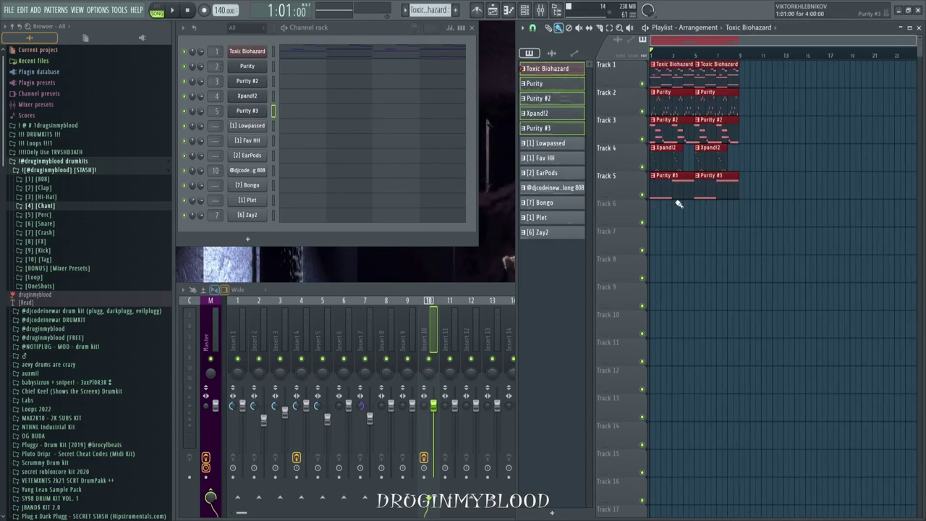
pyautogui.hotkey('ctrl', 'b')
# Place the seven drum patterns, [1] Lowpassed to [6] Zay2, on tracks 6 to 12 at bar 17
pyautogui.click(571, 227)
pyautogui.keyDown('shift'); pyautogui.click(575, 144); pyautogui.keyUp('shift')
pyautogui.moveTo(575, 144); pyautogui.dragTo(829, 216)
# Remove the Purity and Purity #2 clips from bars 1 to 8 while playing the arrangement
pyautogui.moveTo(720, 53); pyautogui.dragTo(671, 51)
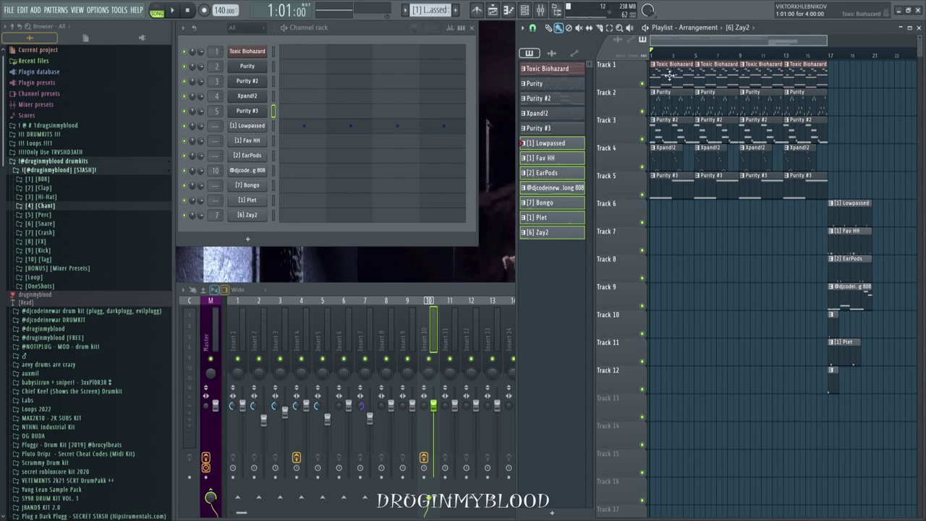
pyautogui.rightClick(663, 125)
pyautogui.press('space')
pyautogui.rightClick(670, 181)
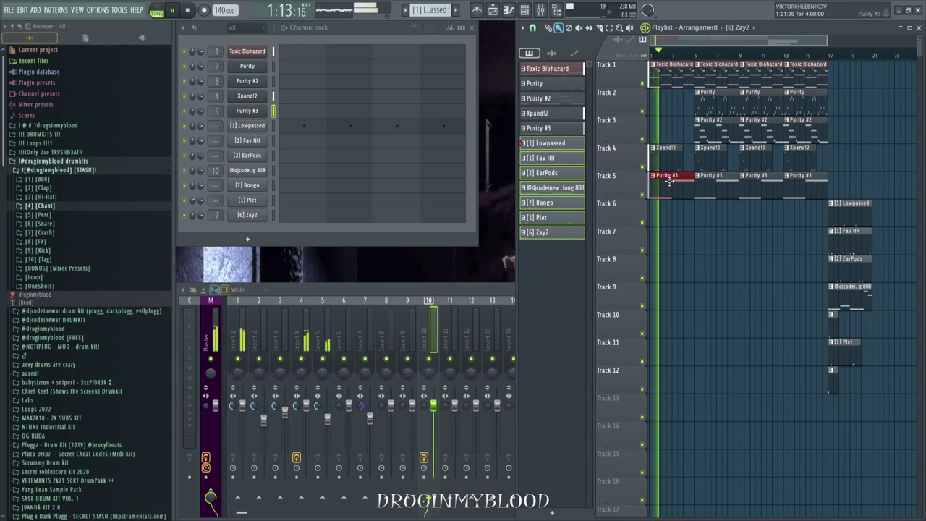
pyautogui.moveTo(714, 125)
pyautogui.mouseDown()
pyautogui.moveTo(714, 152)
pyautogui.moveTo(716, 121)
pyautogui.mouseUp()
pyautogui.press('Delete')
pyautogui.scroll(-1, 714, 205)
pyautogui.scroll(5, 693, 202)
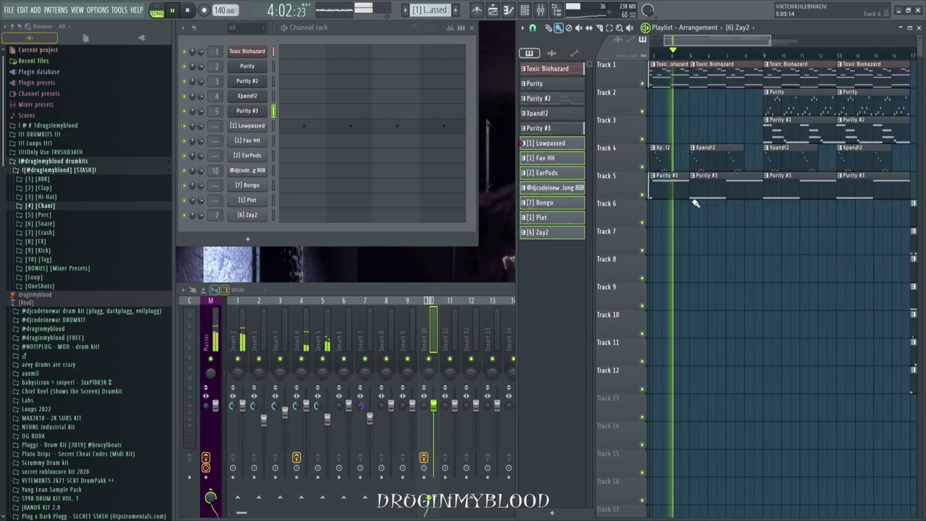
# Move the seven drum clips to bar 9 and duplicate all but Bongo and Zay2 at bar 13
pyautogui.scroll(-5, 698, 213)
pyautogui.moveTo(821, 391); pyautogui.dragTo(784, 278)
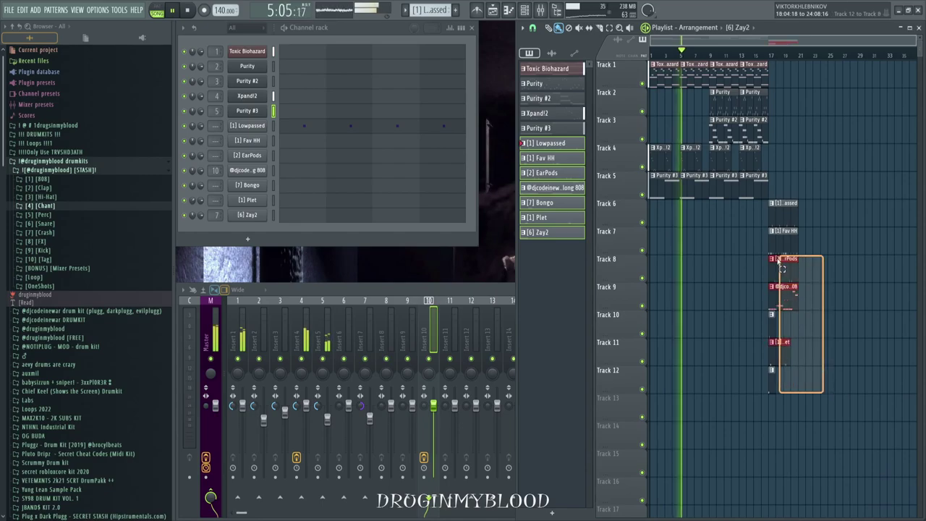
pyautogui.moveTo(795, 383); pyautogui.dragTo(729, 214)
pyautogui.moveTo(751, 412); pyautogui.dragTo(722, 215)
pyautogui.hotkey('ctrl', 'b')
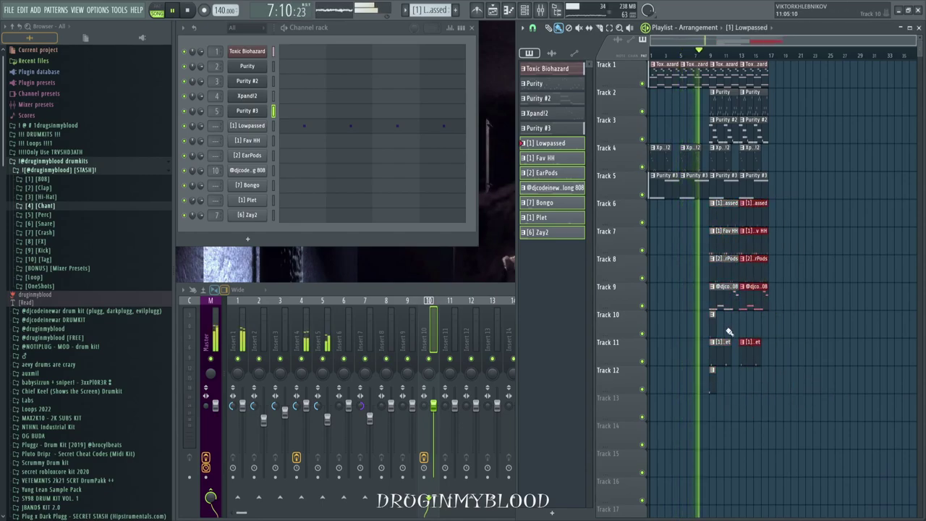
# Add a second Bongo clip at bar 13 on Track 10 and trim the intro synth clips to end at bar 8
pyautogui.scroll(5, 725, 330)
pyautogui.click(700, 325)
pyautogui.click(768, 322)
pyautogui.press('space')
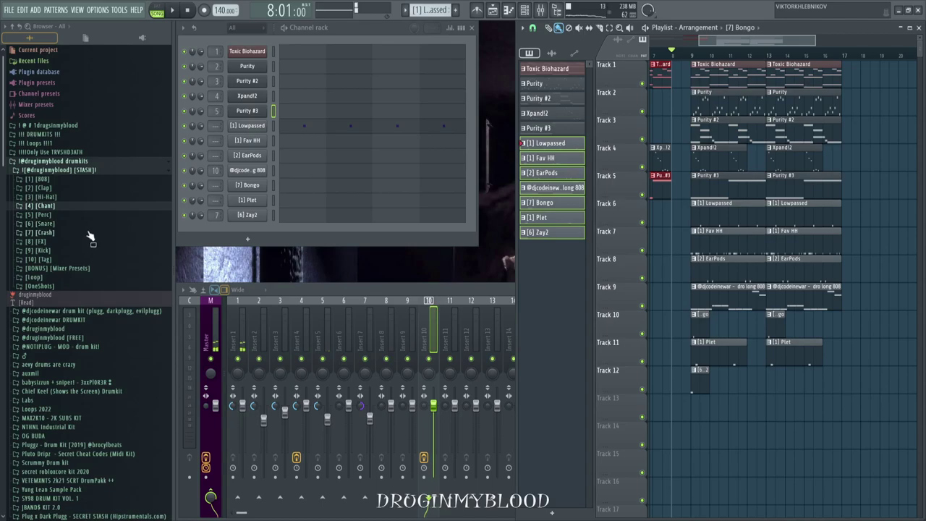
# Place the bitch 3 sample from the [Tag] folder on Track 13 at bar 9, with two short slices of it in bar 8
pyautogui.click(69, 260)
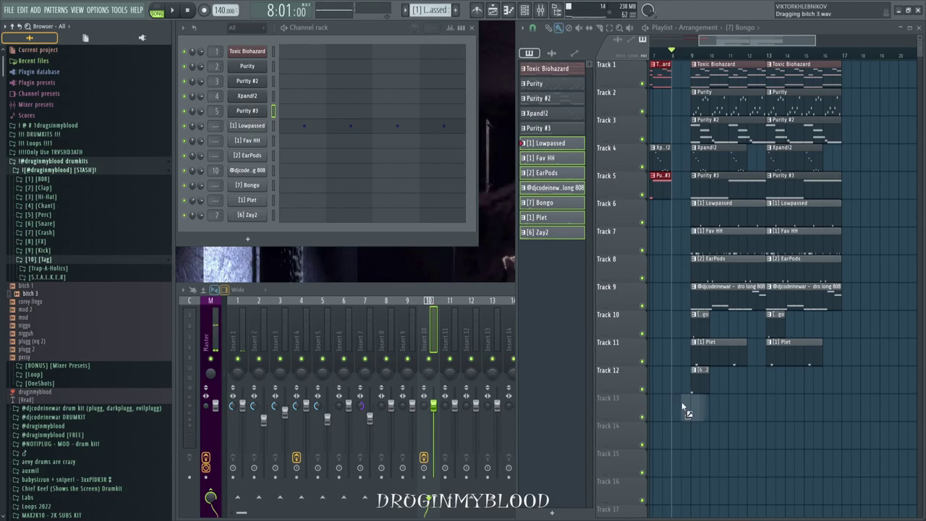
pyautogui.moveTo(683, 409); pyautogui.dragTo(687, 407)
pyautogui.scroll(5, 826, 429)
pyautogui.moveTo(845, 411); pyautogui.dragTo(765, 403)
pyautogui.click(823, 411)
pyautogui.rightClick(823, 411)
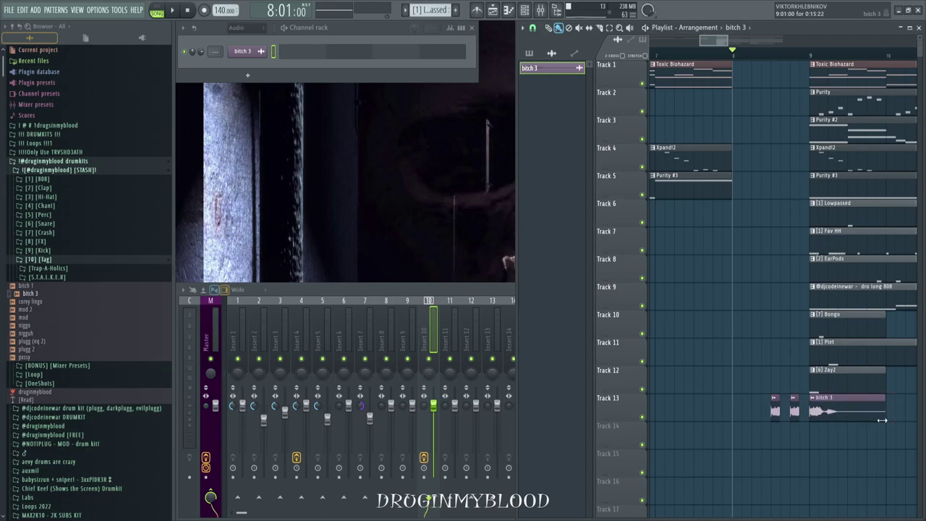
# Move the two short bitch 3 slices closer together just before bar 9 and play back the transition
pyautogui.press('space')
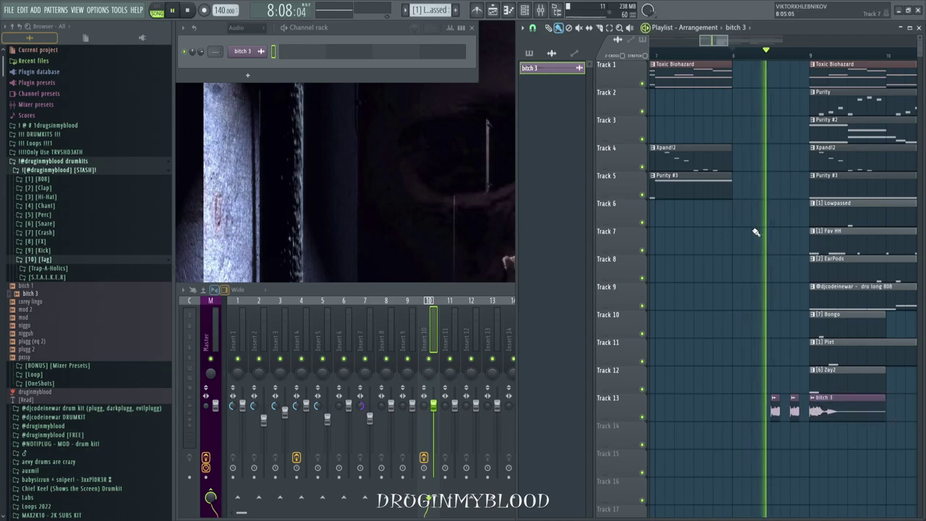
pyautogui.press('space')
pyautogui.scroll(2, 781, 405)
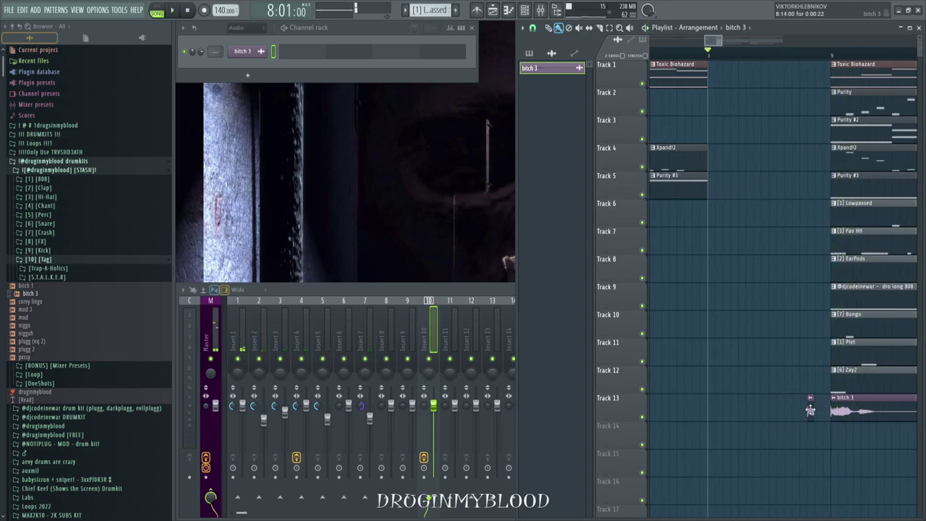
pyautogui.click(815, 412)
pyautogui.press('space')
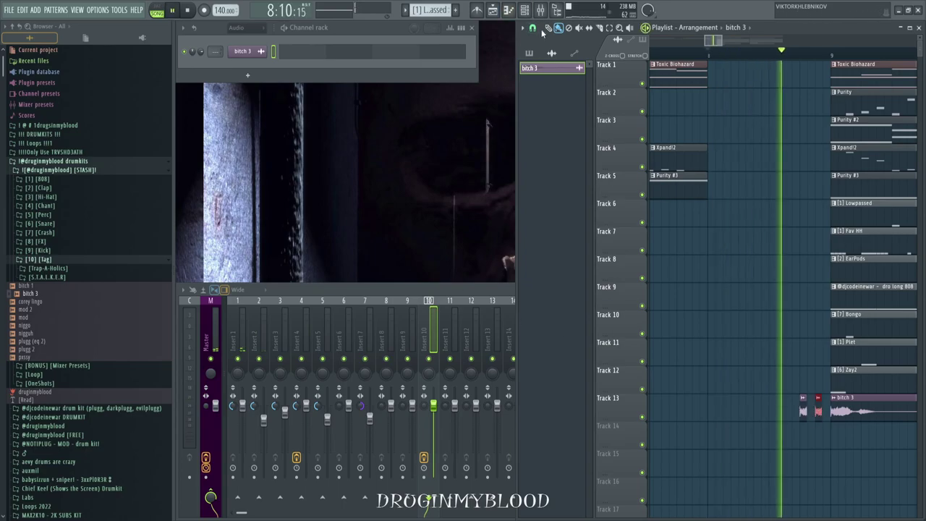
pyautogui.scroll(-5, 745, 311)
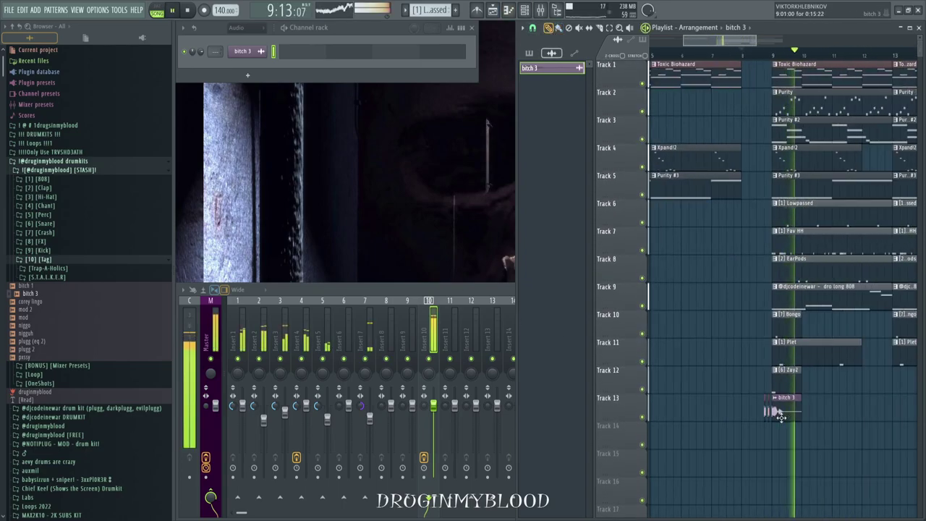
# Boost the gain of the bitch 3 audio clip, close its settings and stop playback
pyautogui.doubleClick(777, 409)
pyautogui.click(386, 216)
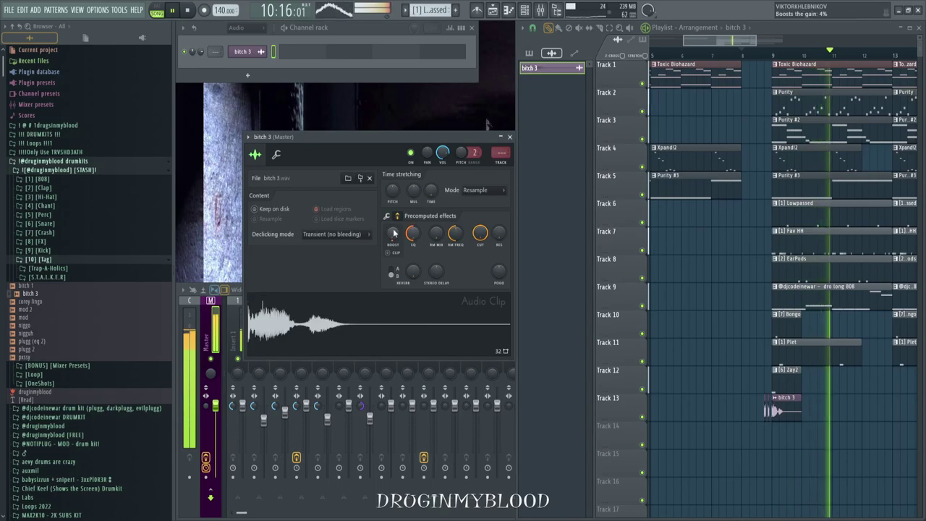
pyautogui.click(510, 137)
pyautogui.scroll(-4, 743, 110)
pyautogui.press('space')
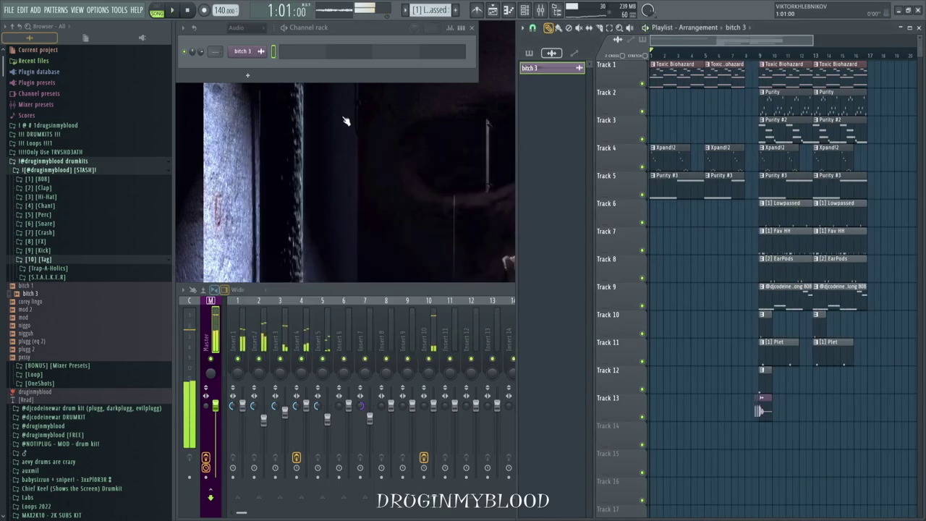
# Add the Druginmyblood tag (consolidated) sample to Track 14 at bar 1
pyautogui.click(48, 262)
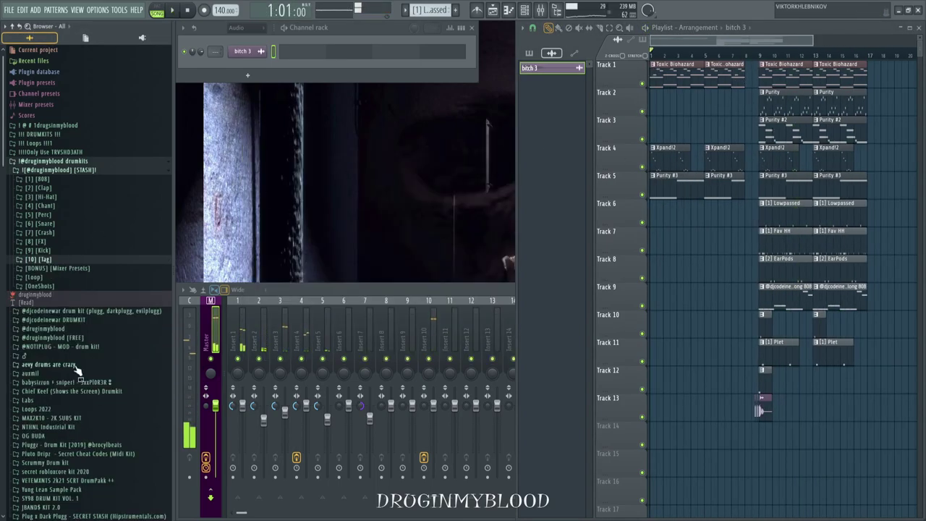
pyautogui.scroll(-5, 98, 340)
pyautogui.click(102, 320)
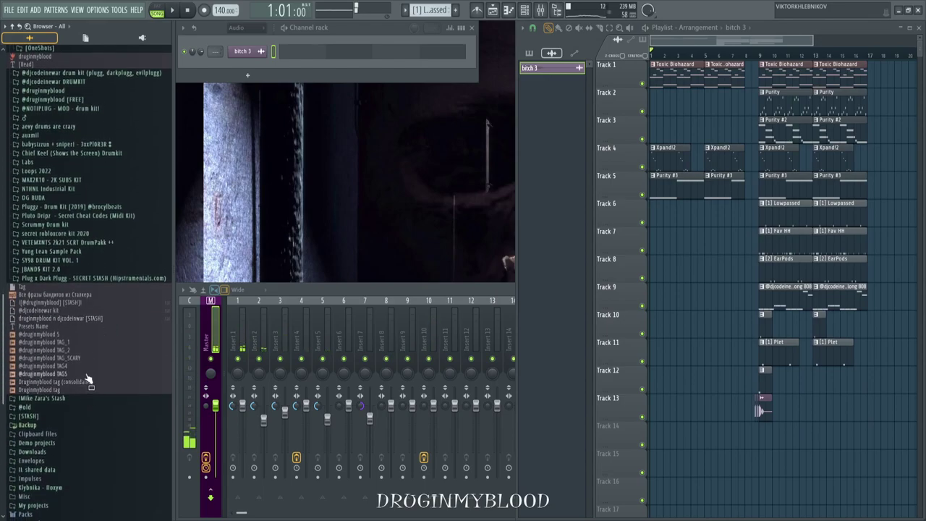
pyautogui.moveTo(86, 383); pyautogui.dragTo(654, 438)
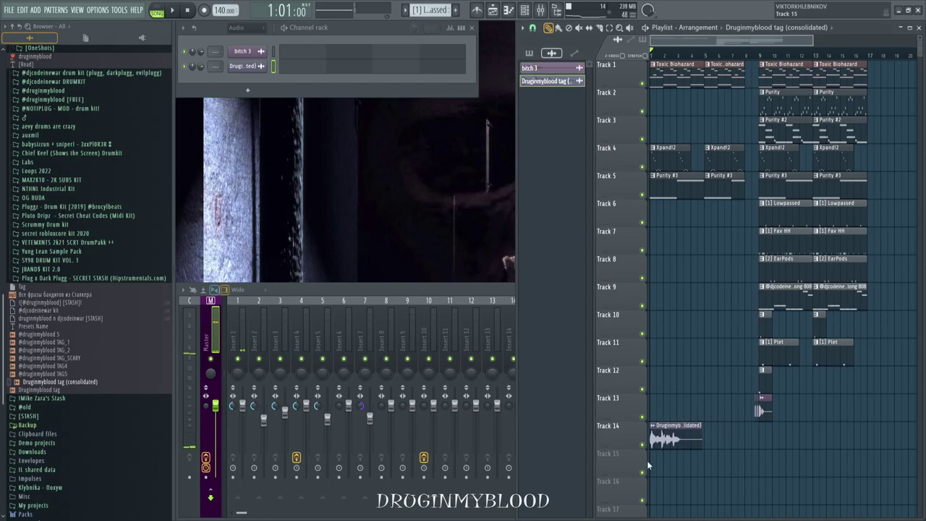
# Route the Druginmyblood tag audio clip to mixer track 15 and close its settings
pyautogui.doubleClick(664, 433)
pyautogui.scroll(5, 508, 164)
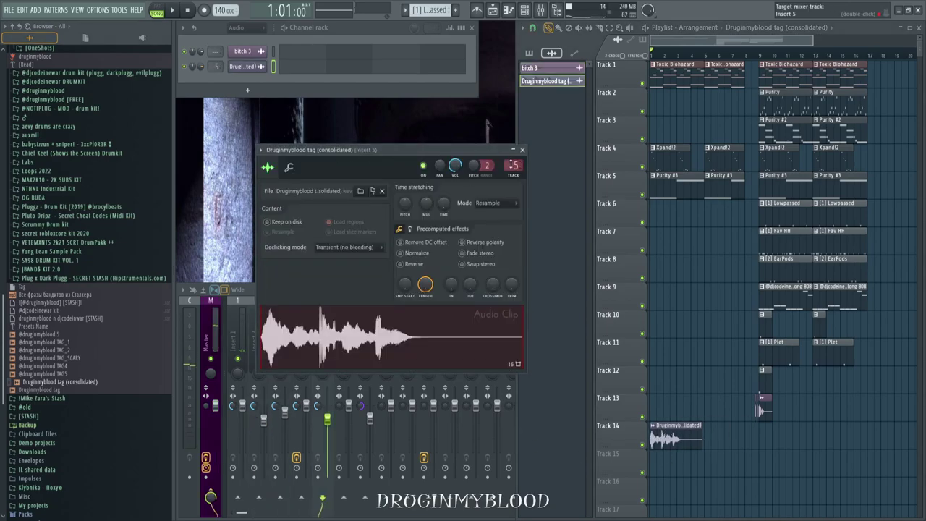
pyautogui.scroll(5, 513, 165)
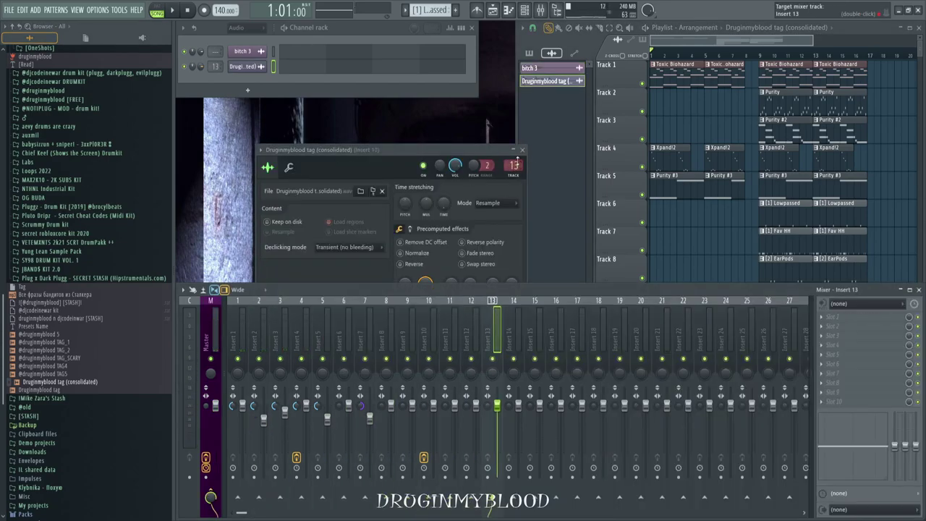
pyautogui.click(523, 151)
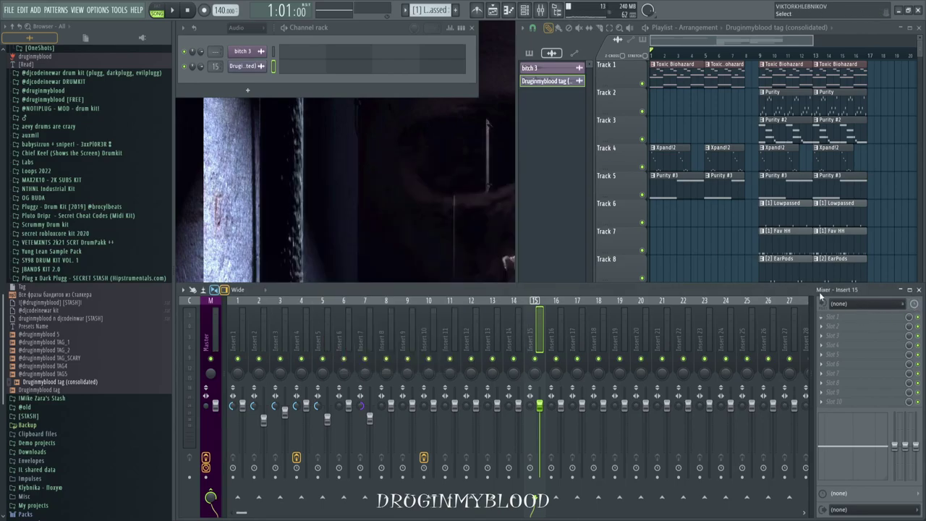
# Add Fruity parametric EQ 2 to Insert 15, cut the lows to -18 dB at 62 Hz and boost the highs
pyautogui.click(695, 16)
pyautogui.moveTo(225, 156); pyautogui.dragTo(224, 215)
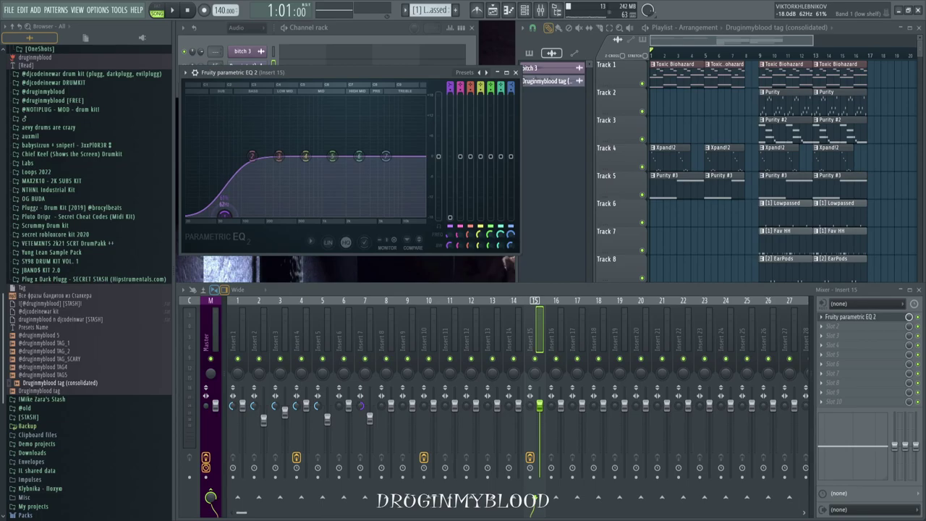
pyautogui.moveTo(331, 157); pyautogui.dragTo(367, 147)
pyautogui.moveTo(386, 157); pyautogui.dragTo(337, 164)
pyautogui.press('space')
pyautogui.moveTo(392, 133); pyautogui.dragTo(394, 137)
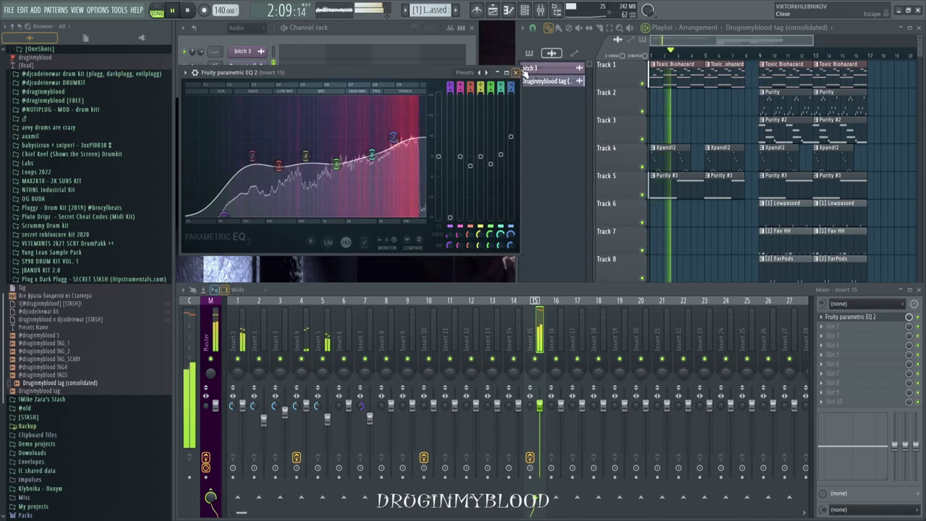
pyautogui.click(516, 72)
pyautogui.click(637, 217)
pyautogui.scroll(-2, 636, 290)
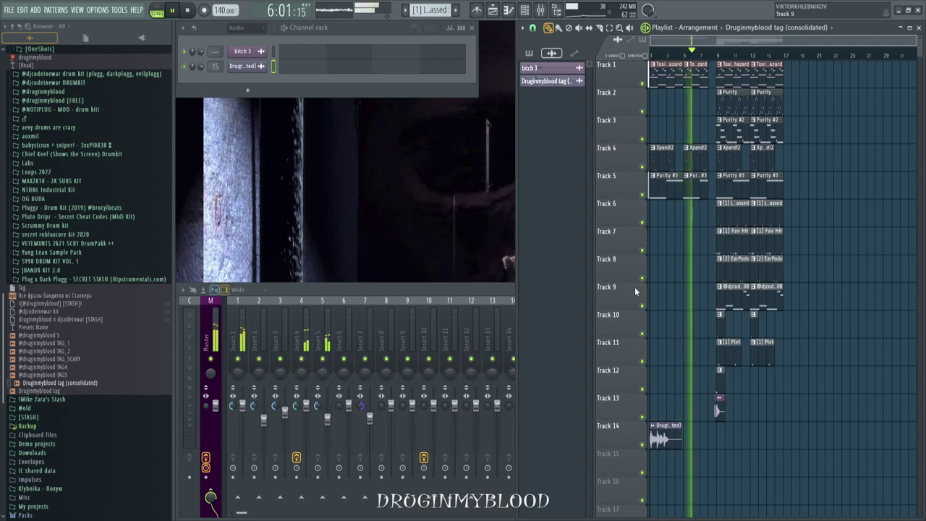
# Set the stereo separation of mixer Insert 10 to 100% merged
pyautogui.keyDown('ctrl'); pyautogui.scroll(3, 713, 376); pyautogui.keyUp('ctrl')
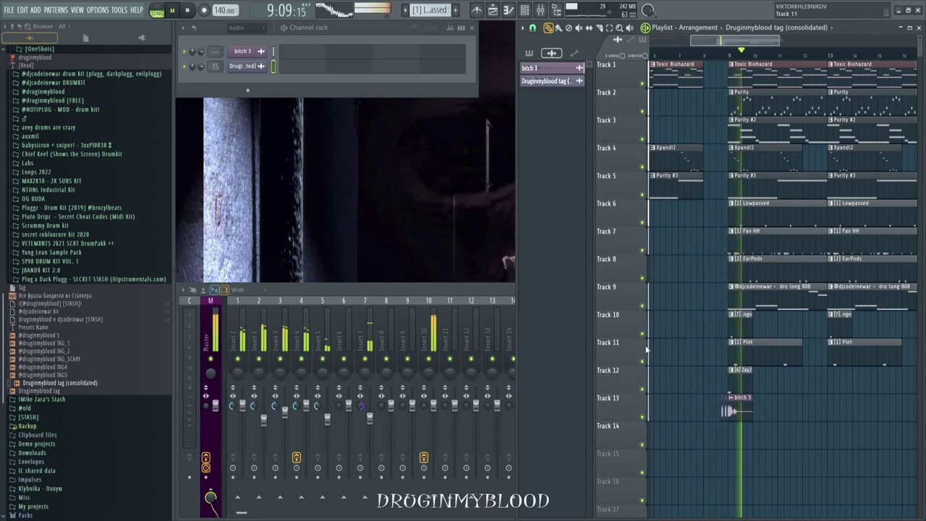
pyautogui.keyDown('ctrl'); pyautogui.scroll(-3, 651, 333); pyautogui.keyUp('ctrl')
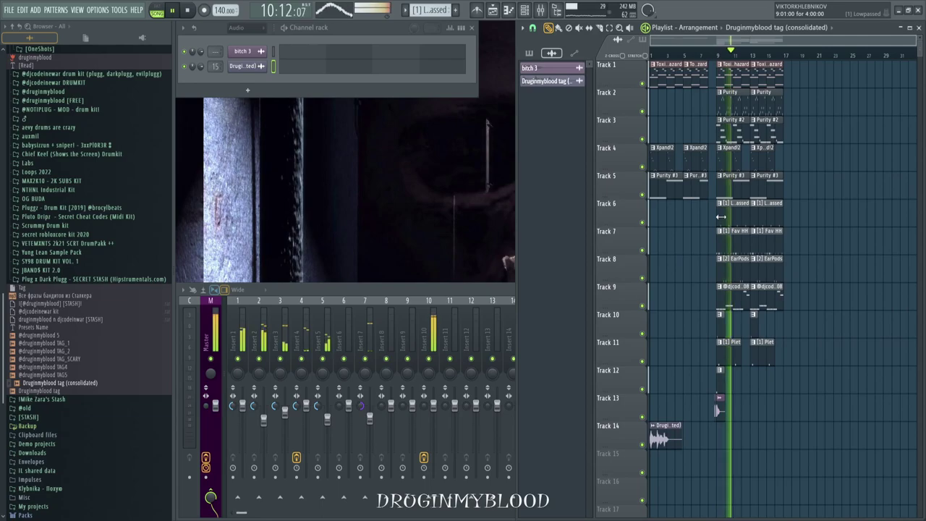
pyautogui.click(434, 376)
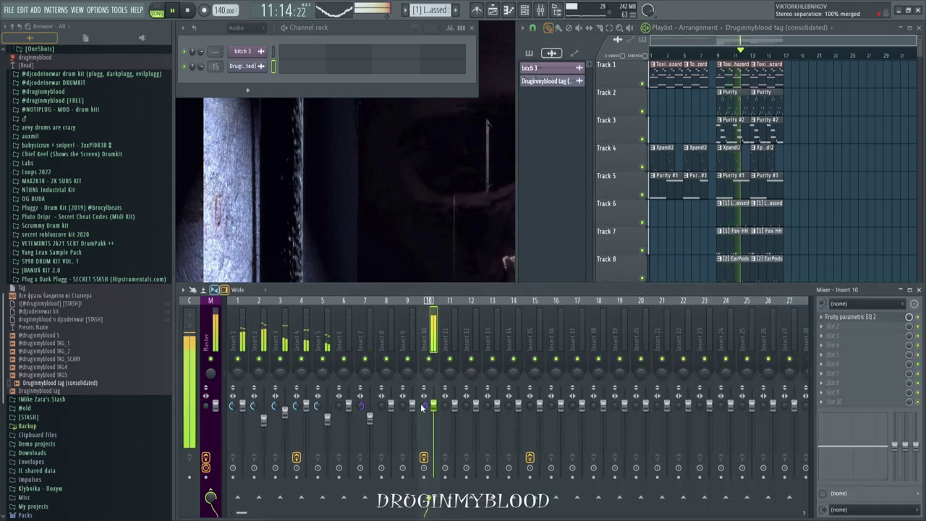
pyautogui.click(674, 44)
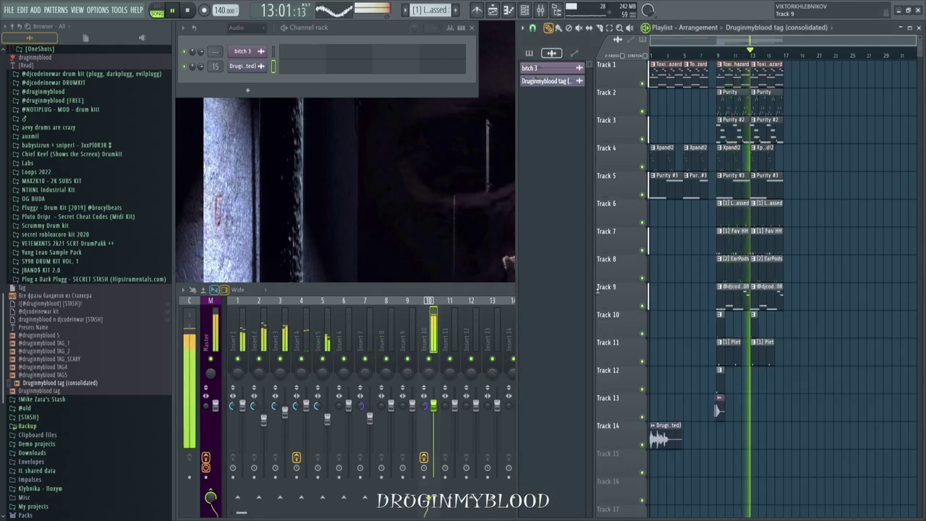
# Open Fruity parametric EQ 2 on Insert 10 and shift the boosted yellow band's peak to a higher frequency
pyautogui.click(468, 289)
pyautogui.click(866, 319)
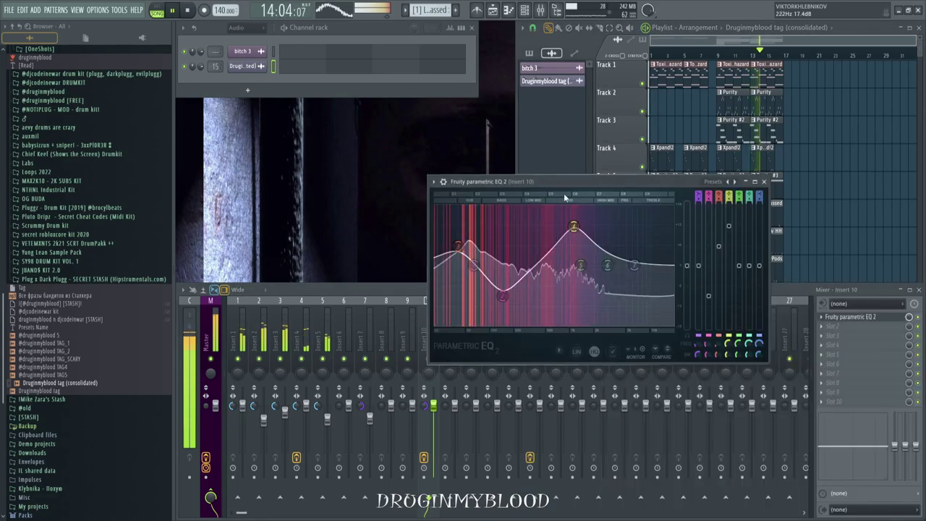
pyautogui.moveTo(572, 250); pyautogui.dragTo(610, 224)
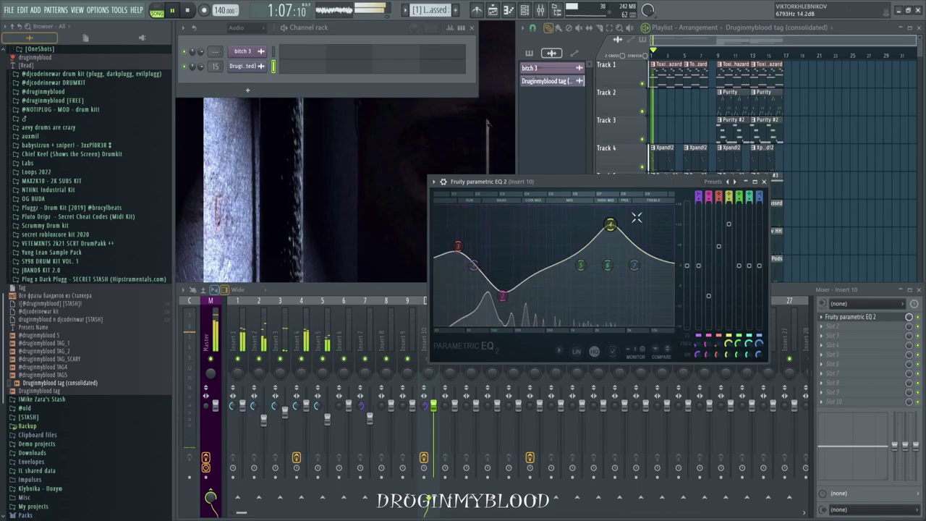
# Play the arrangement from bar 9 to audition the Insert 10 EQ, close the equalizer and stop playback
pyautogui.click(719, 55)
pyautogui.click(496, 184)
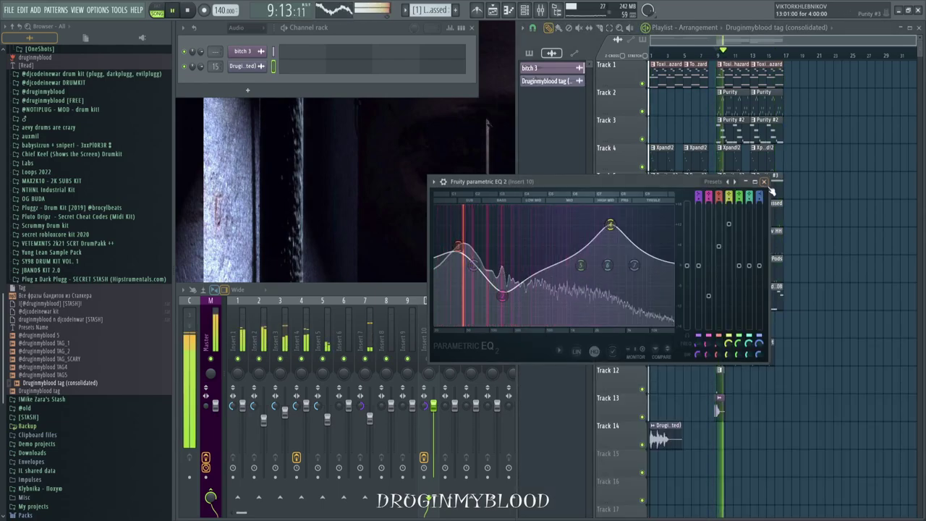
pyautogui.click(764, 182)
pyautogui.click(758, 31)
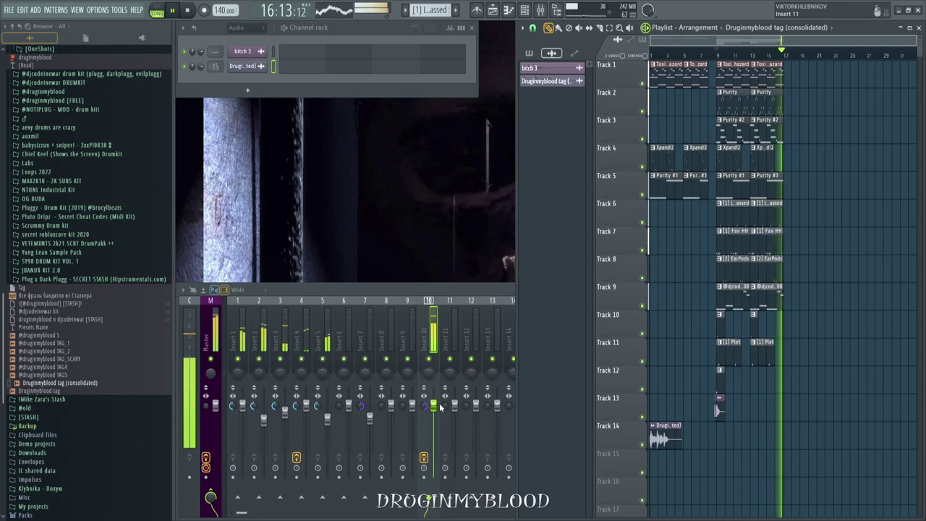
pyautogui.press('space')
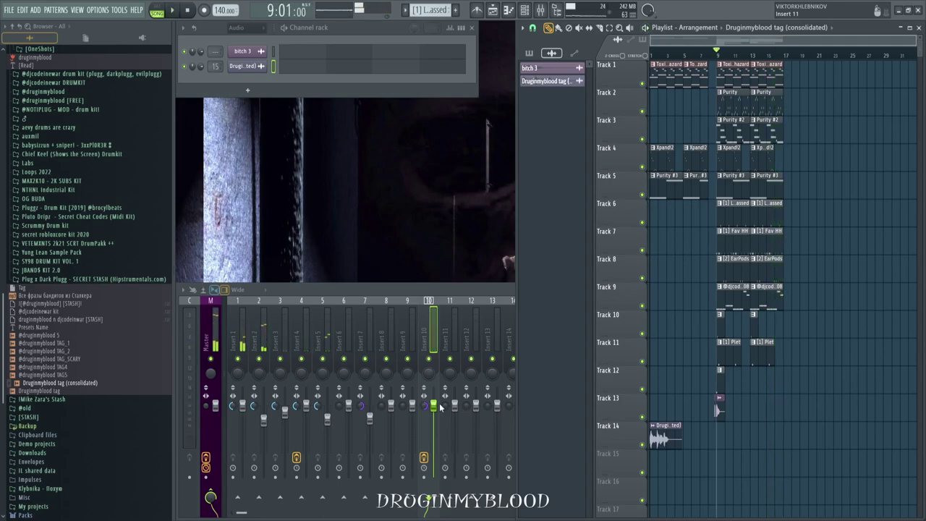